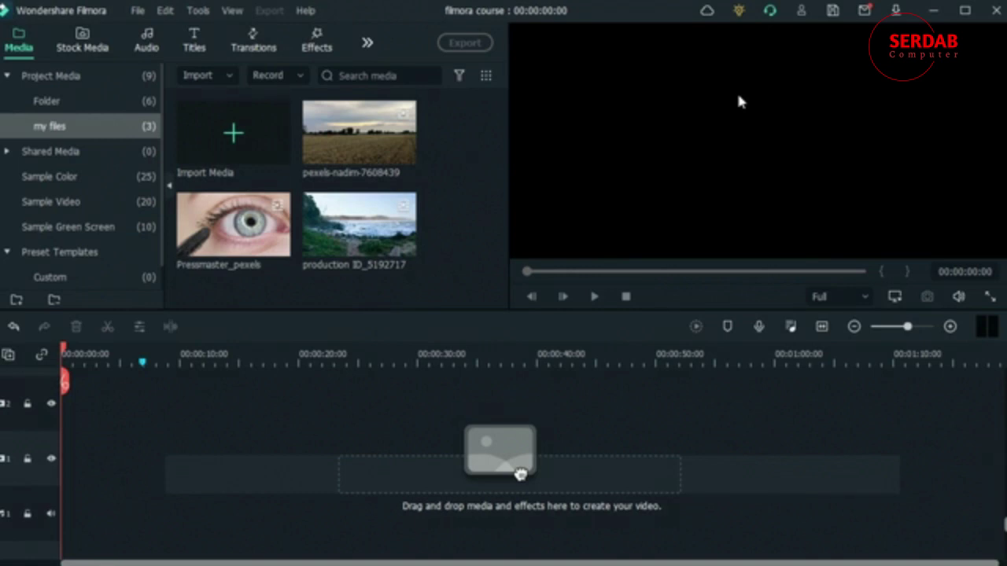
- Place the Pressmaster_pexels eye clip at the start of video track 1 and preview it up to 00:00:05:14
mouse_move(213, 193)
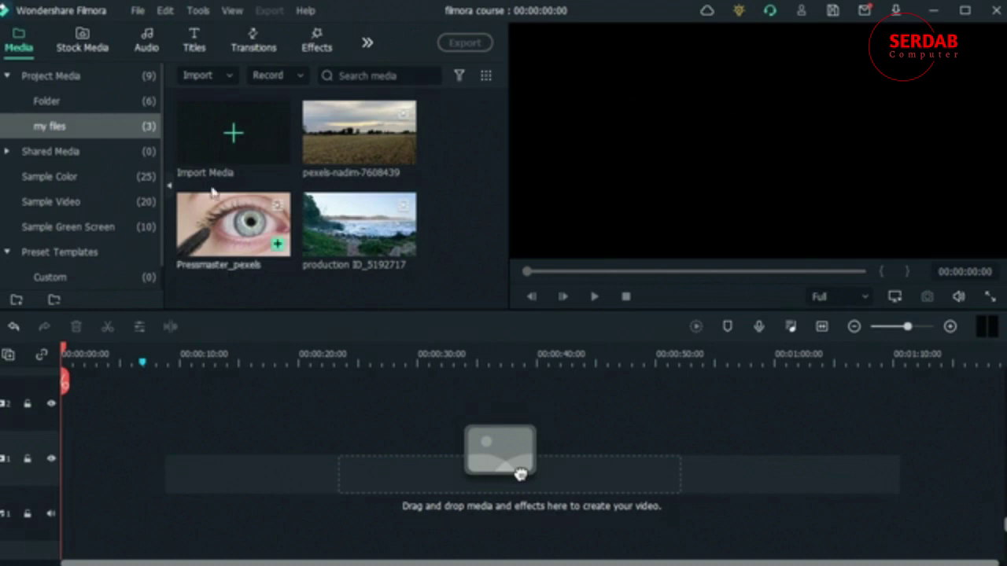
drag(519, 474, 67, 460)
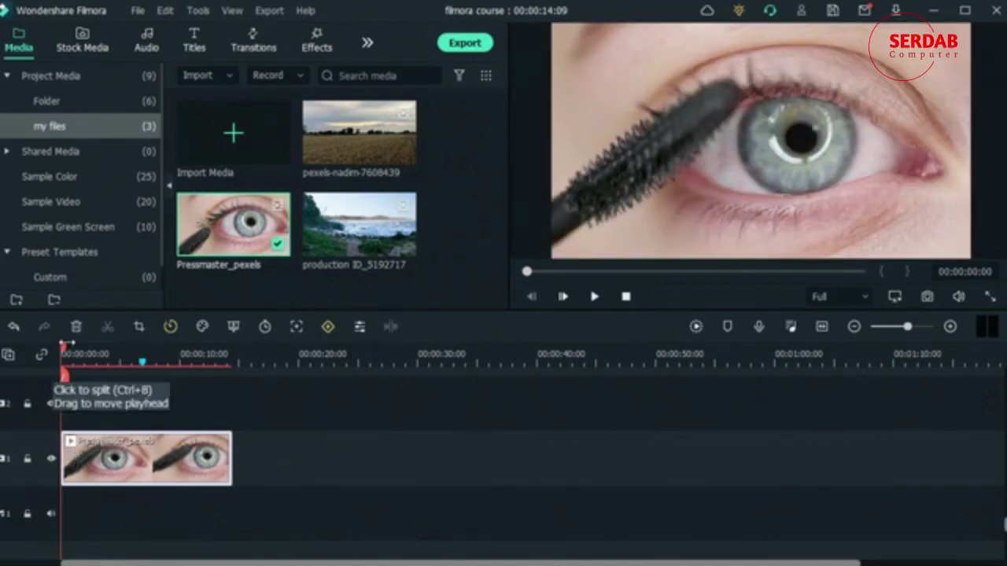
drag(63, 350, 128, 371)
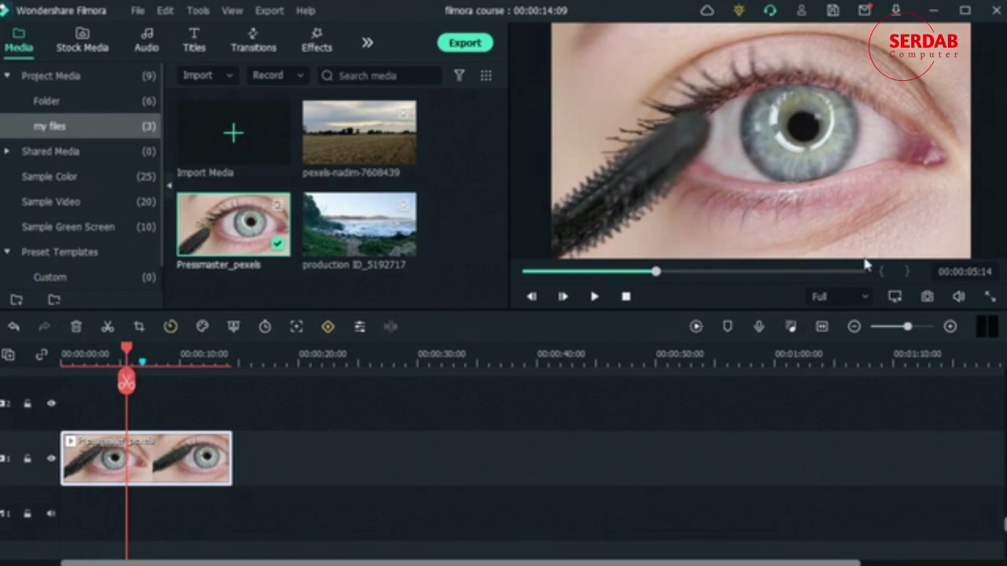
- Set the preview playback quality to 1/4 and return the playhead to the start of the timeline
click(837, 296)
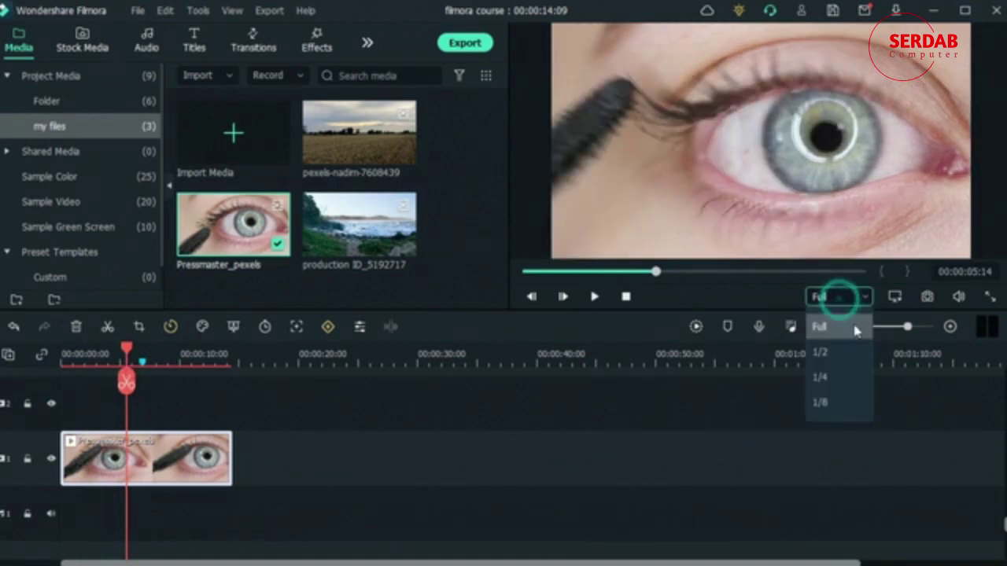
click(858, 381)
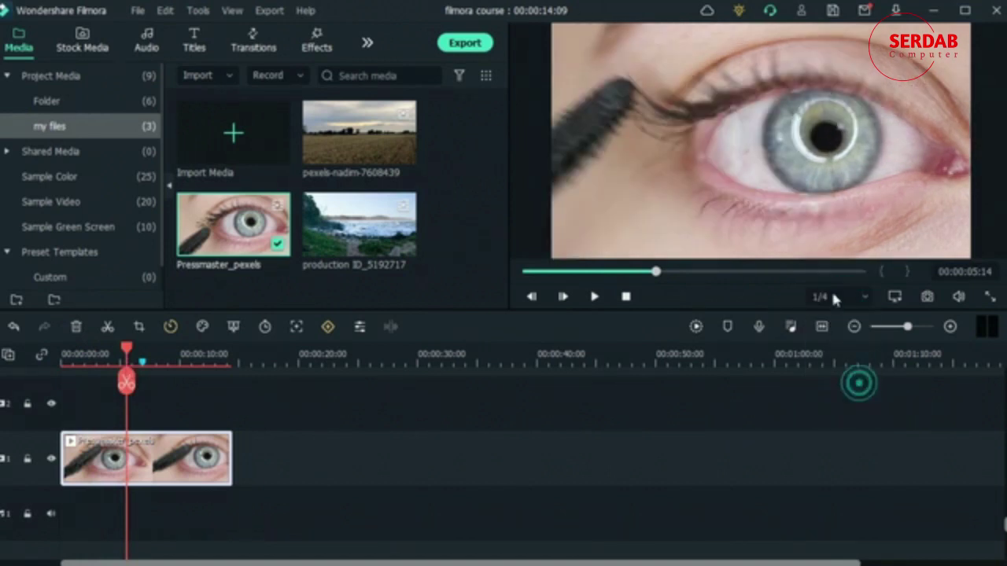
drag(124, 343, 63, 370)
click(131, 351)
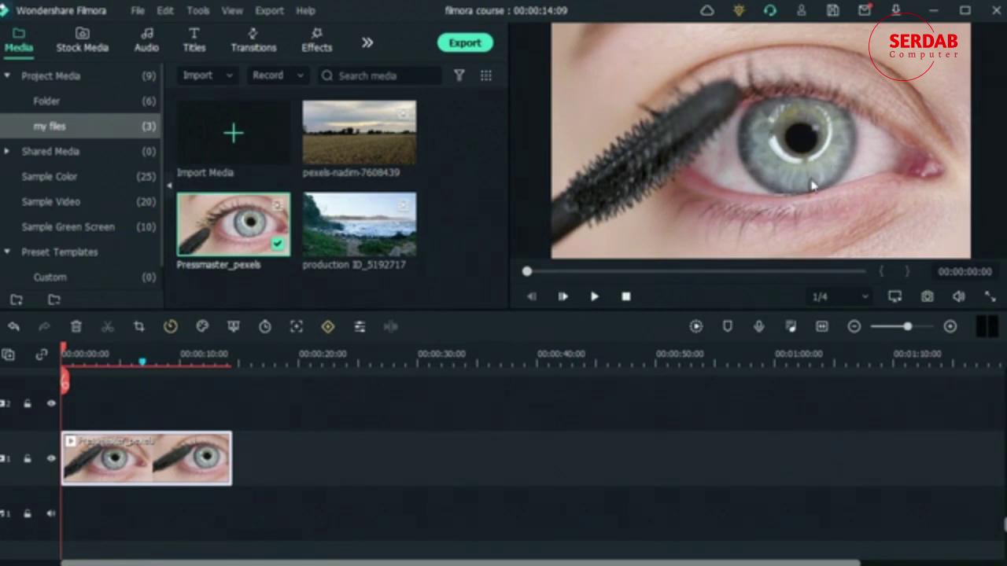
- Add the downloaded stock clip of the man walking directly after the eye clip on video track 1
click(87, 44)
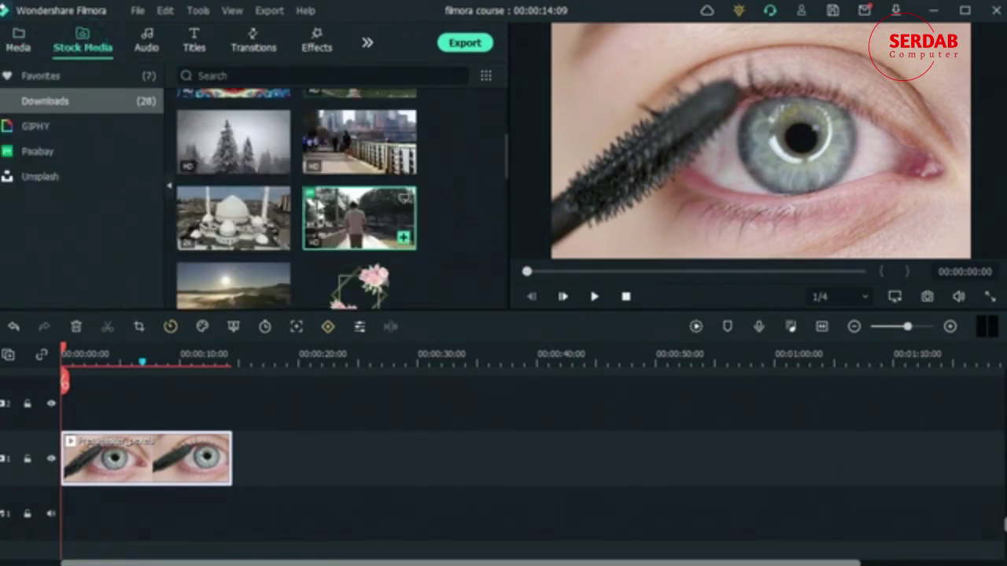
drag(318, 201, 247, 470)
click(231, 351)
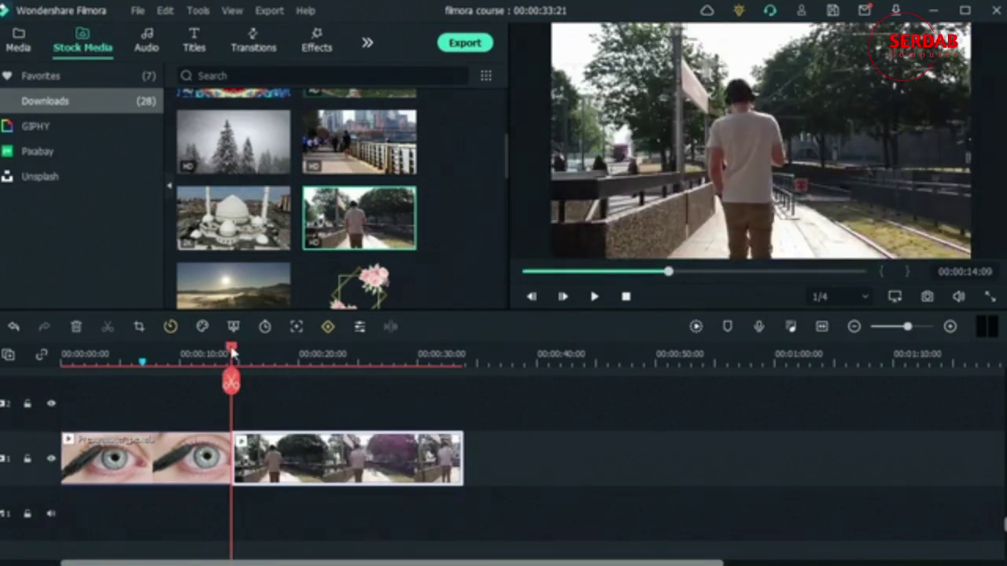
- Scrub through the eye clip, add a timeline marker at 00:00:09:21, and return the playhead to the first marker
drag(232, 354, 124, 378)
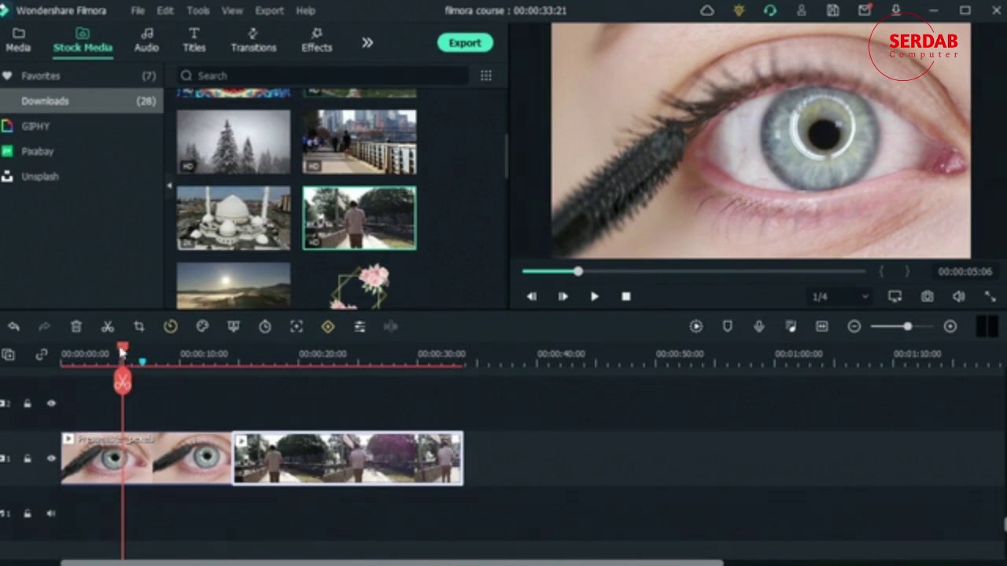
drag(124, 350, 155, 368)
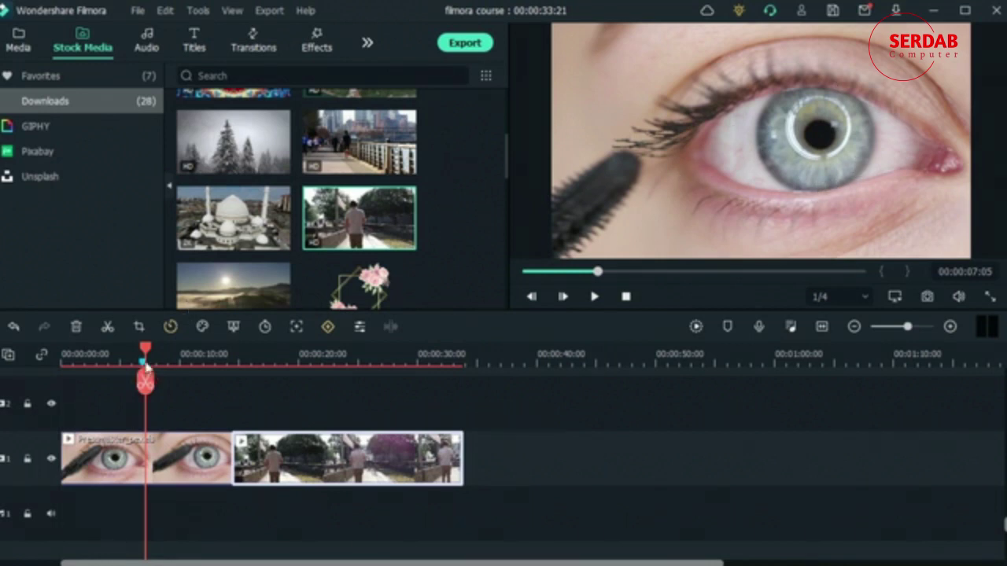
click(143, 363)
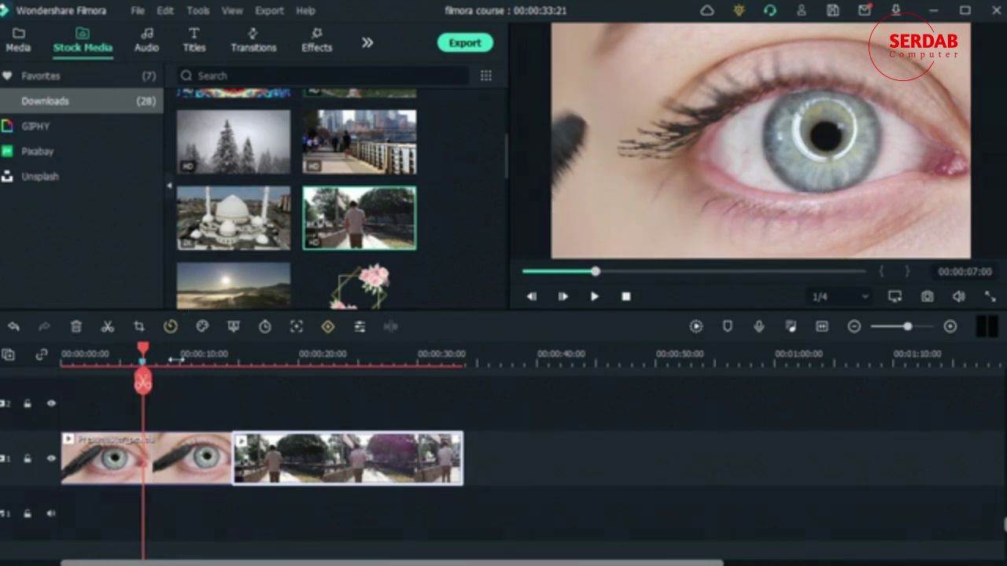
click(178, 359)
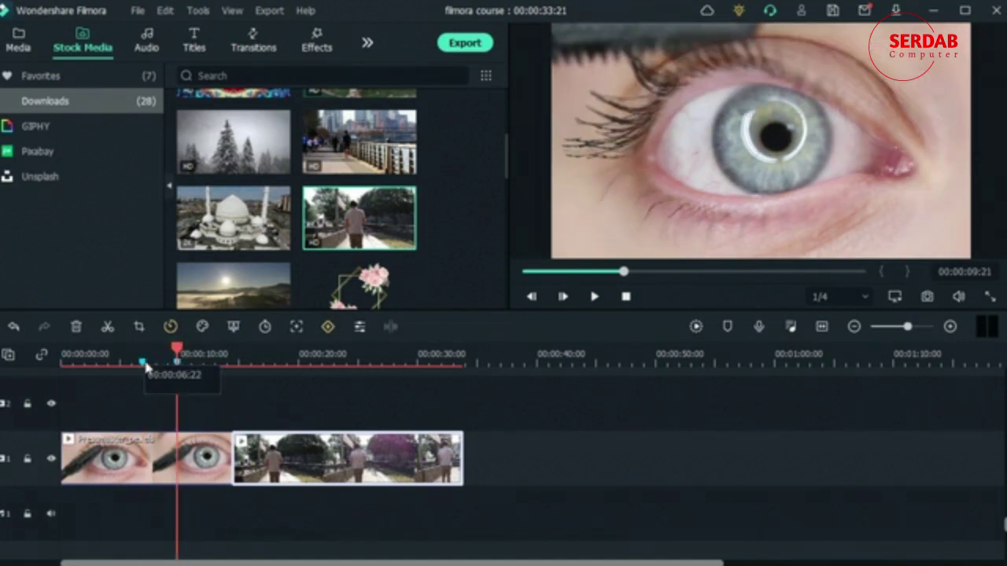
click(144, 363)
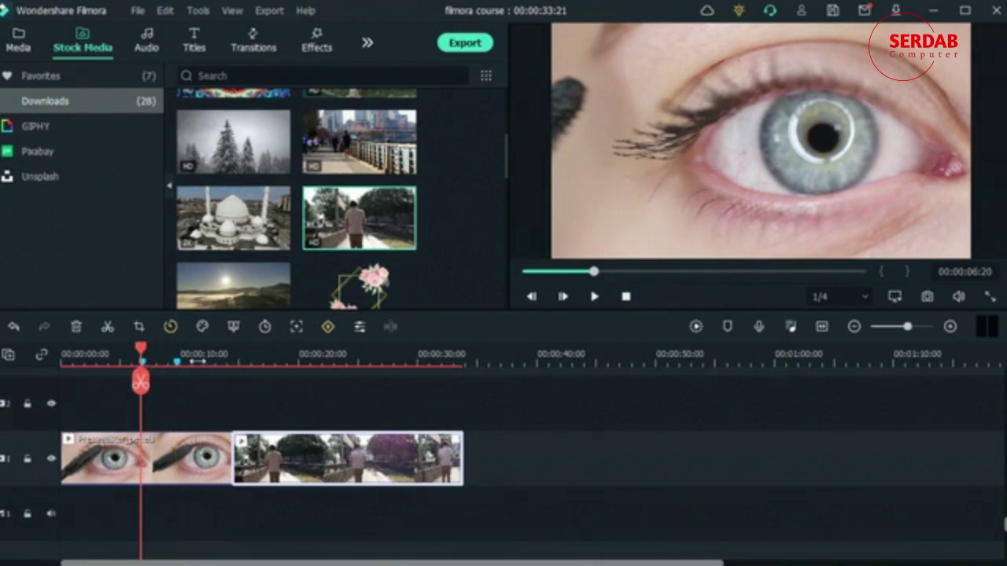
- Duplicate the eye clip and place the copy on video track 2, aligned above the original
click(177, 456)
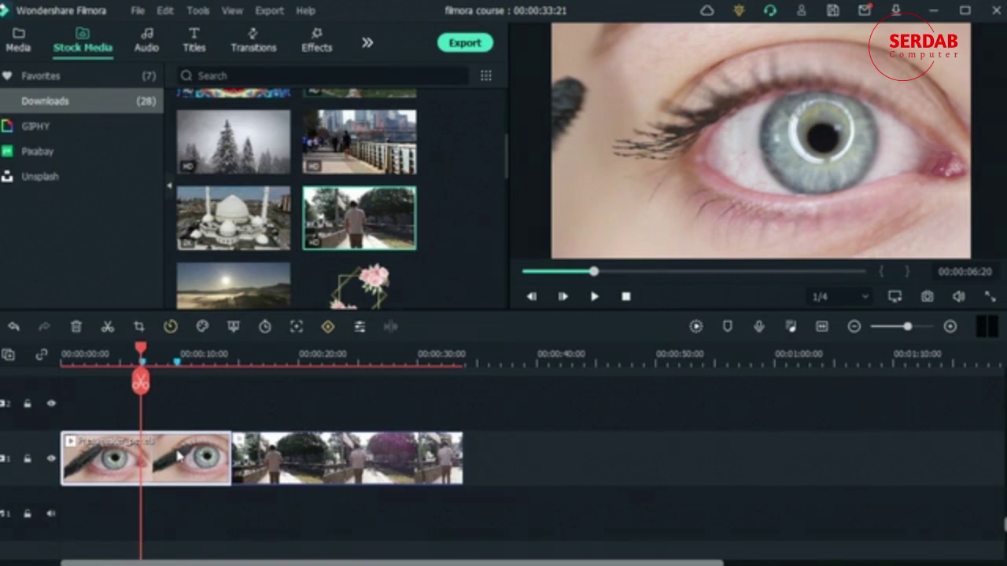
click(517, 359)
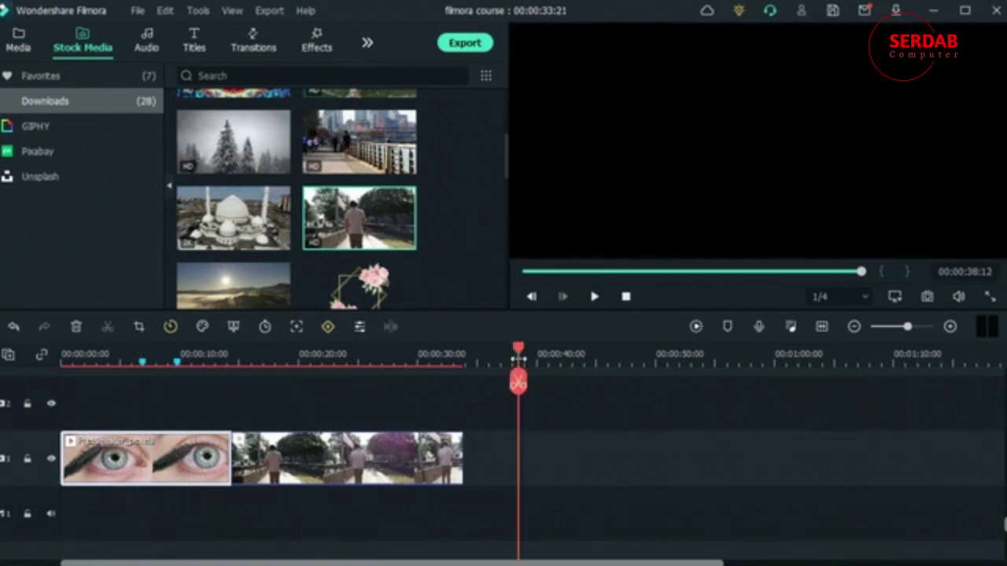
key(ctrl+v)
drag(589, 465, 148, 449)
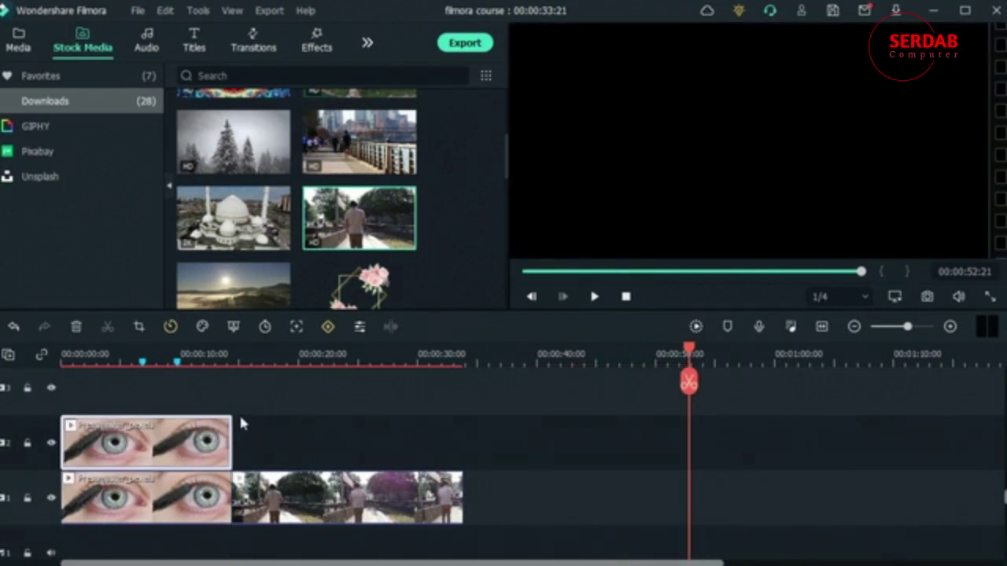
- Split both stacked eye clips at 00:00:06:20, near the first marker
click(141, 360)
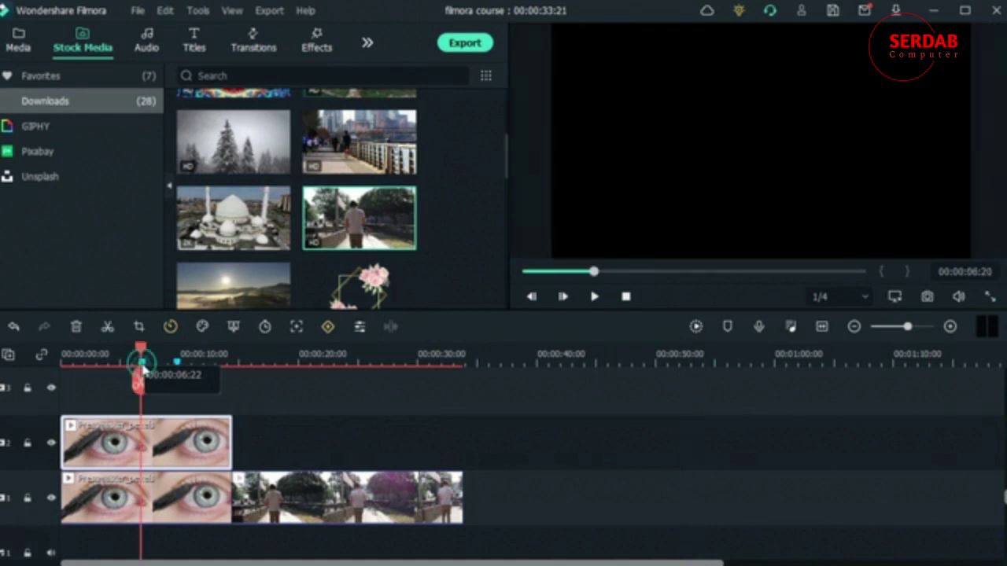
click(140, 383)
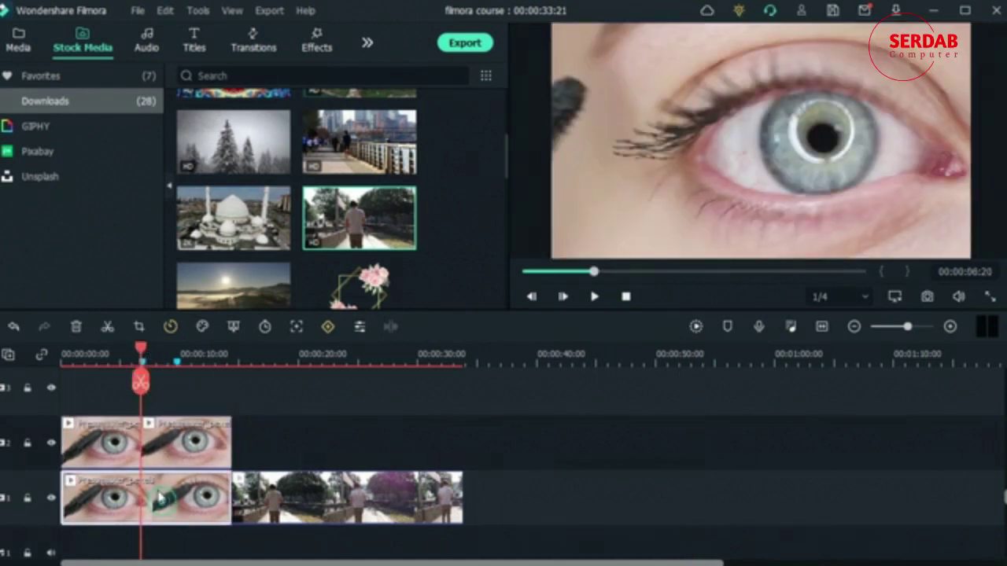
click(141, 383)
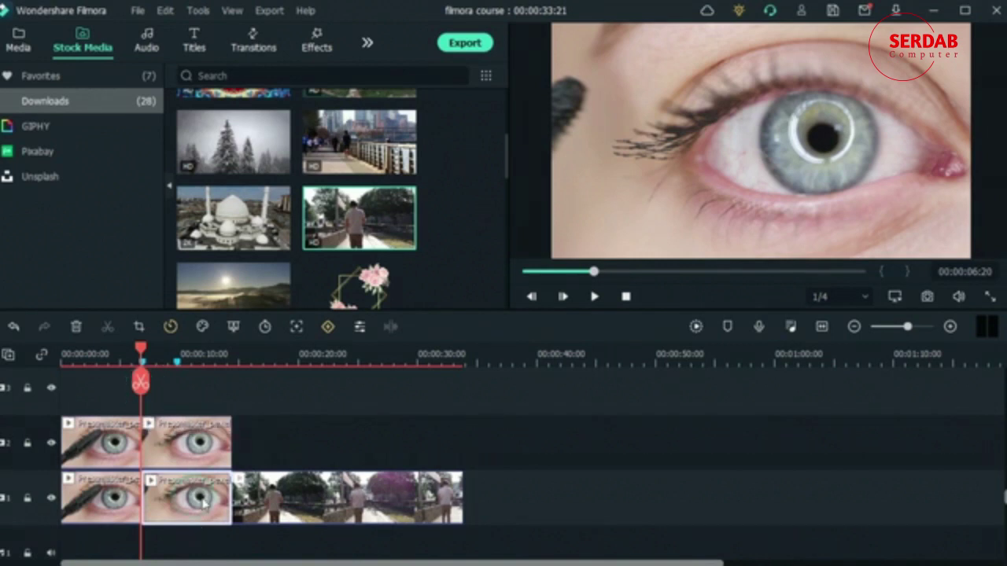
- Ripple away the second part of the lower eye clip and delete the first part of the upper eye clip
click(76, 327)
click(104, 437)
click(76, 327)
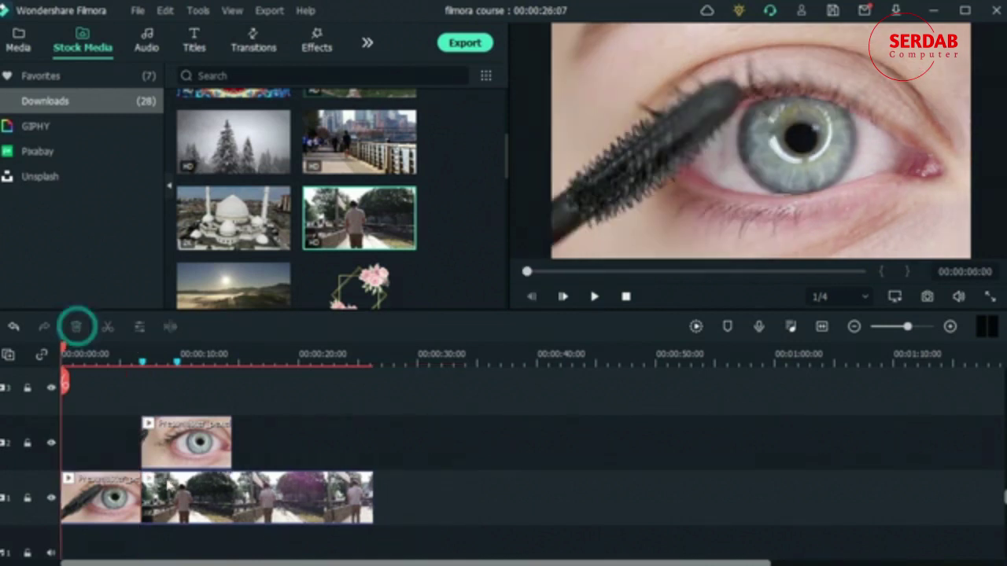
- Add a freeze frame at 00:00:06:22, the start of the remaining eye clip on video track 2
click(174, 496)
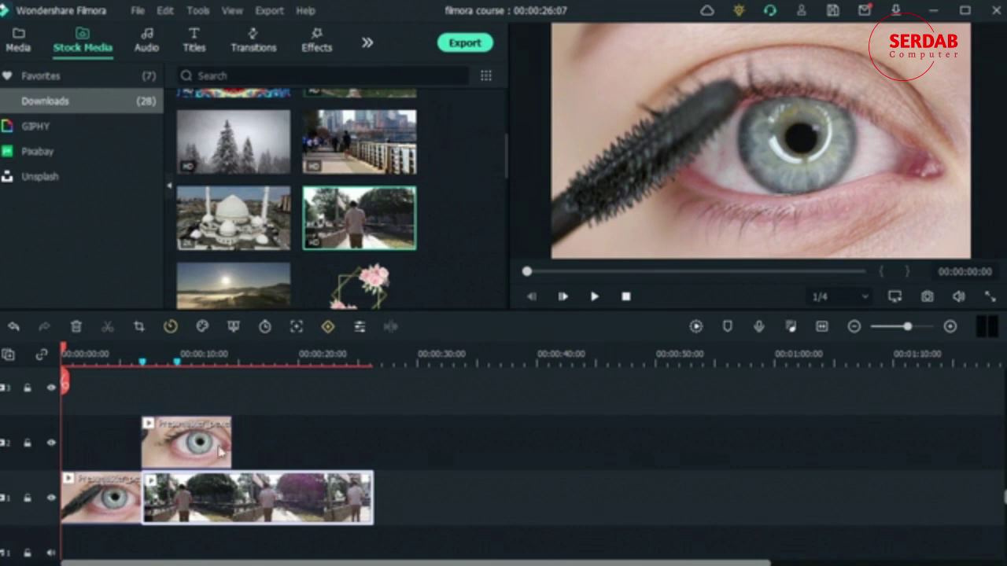
click(145, 463)
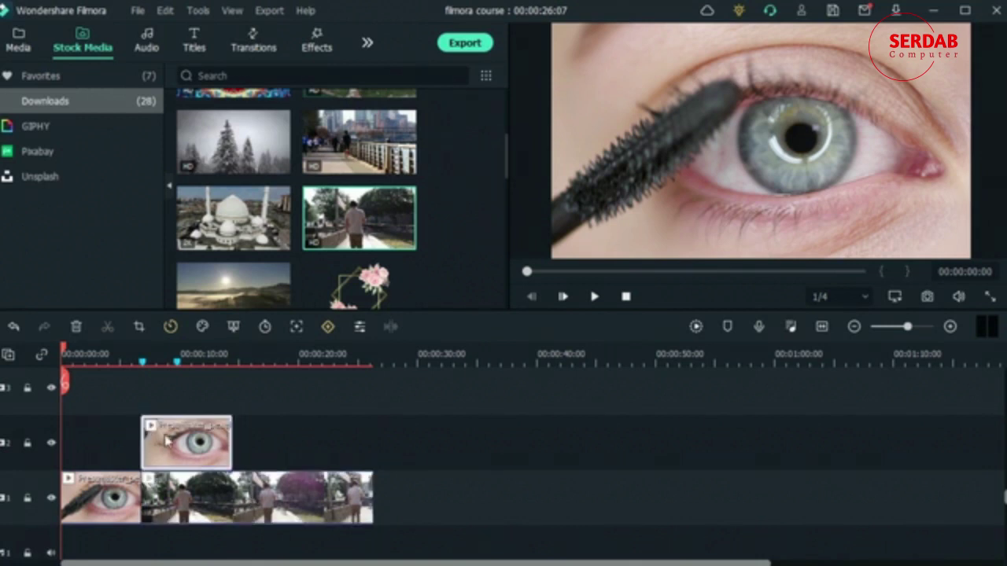
drag(63, 349, 141, 362)
click(531, 298)
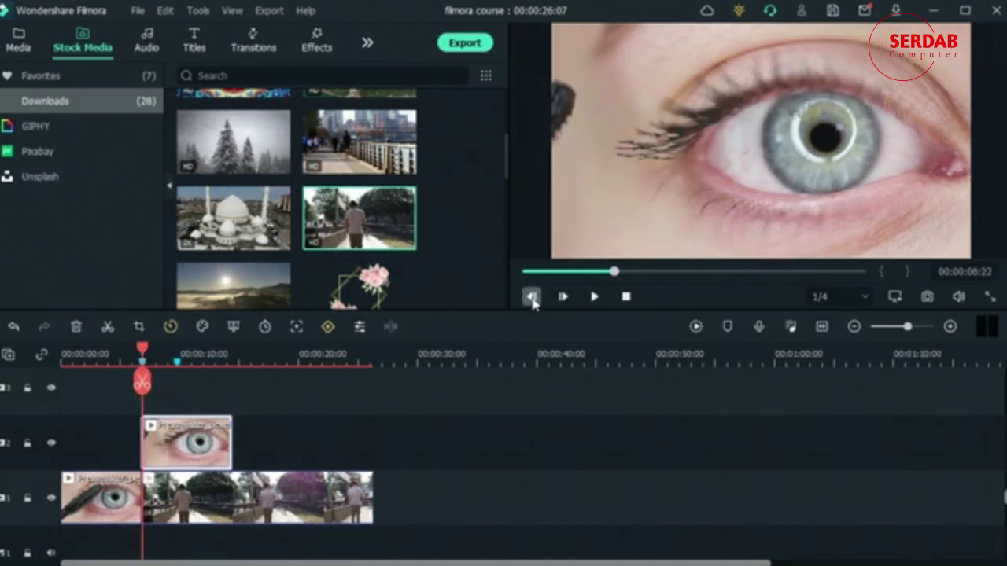
click(532, 299)
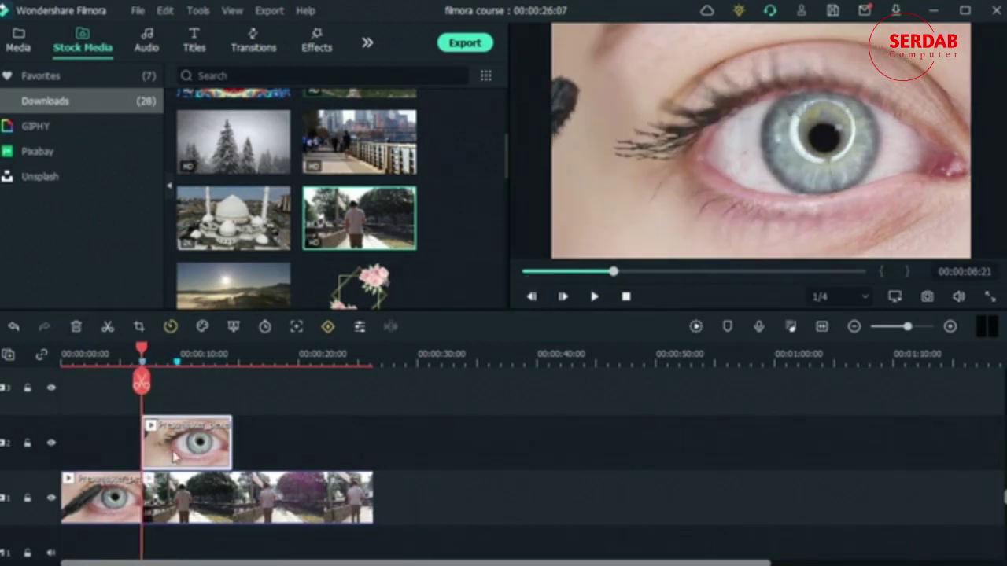
click(562, 298)
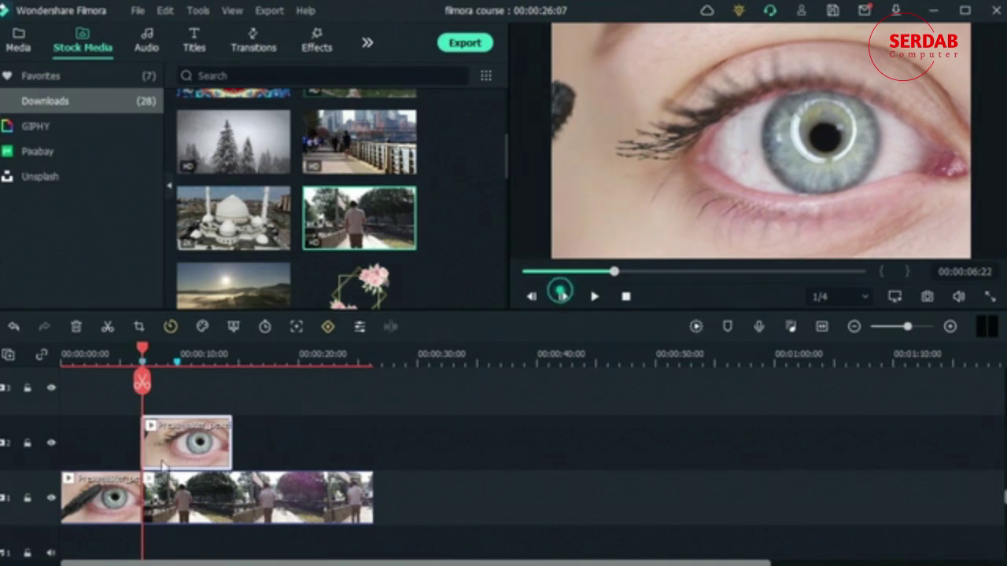
right_click(189, 445)
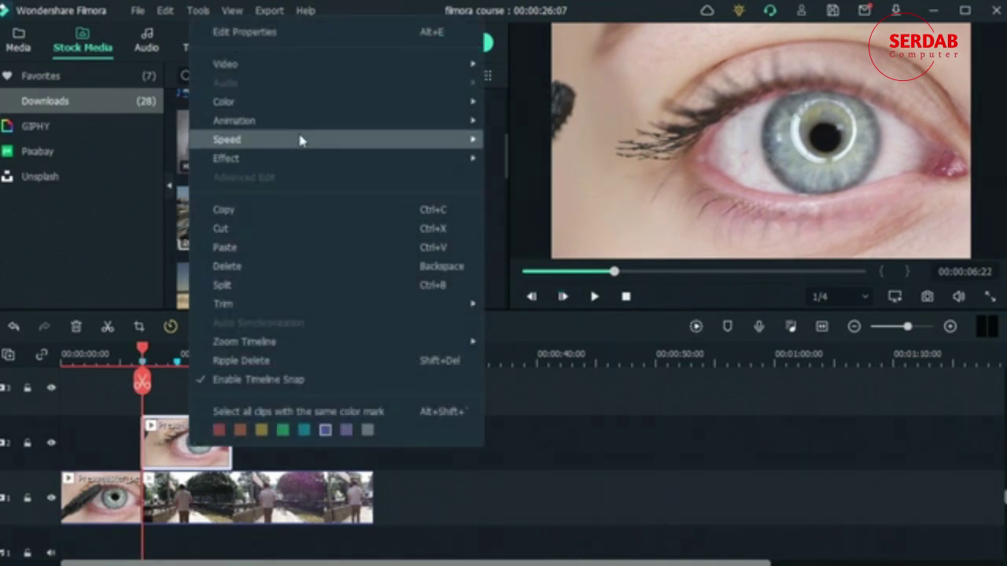
mouse_move(322, 142)
click(577, 179)
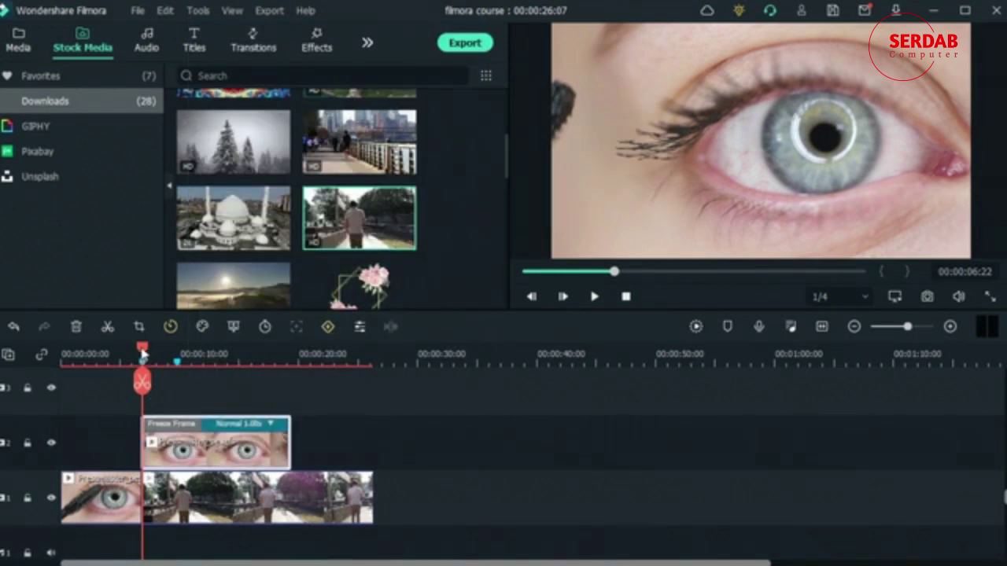
- Trim the upper eye clip to end at 00:00:11:18, keeping only its freeze frame, and place the playhead at 00:00:09:14
drag(146, 355, 200, 382)
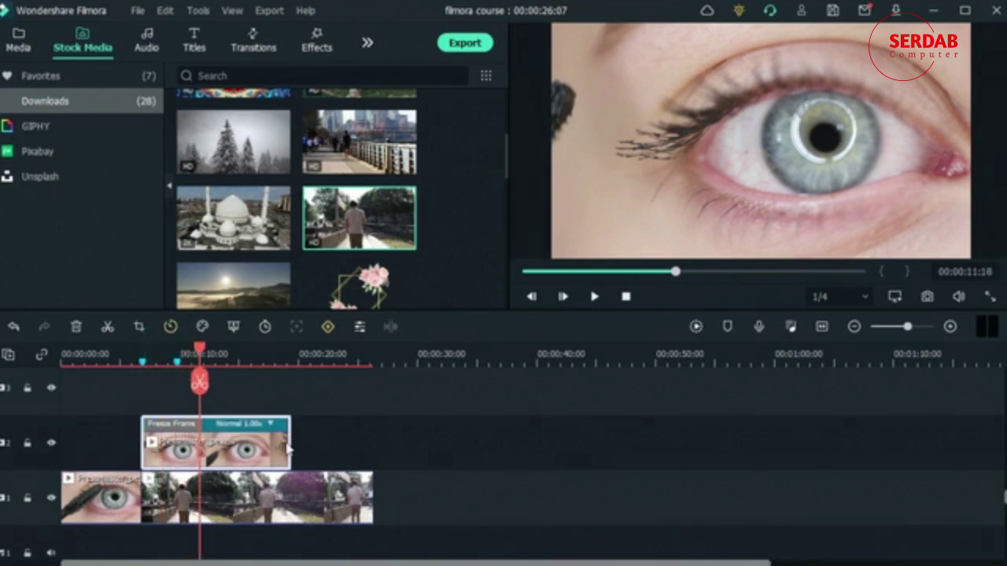
drag(291, 444, 200, 445)
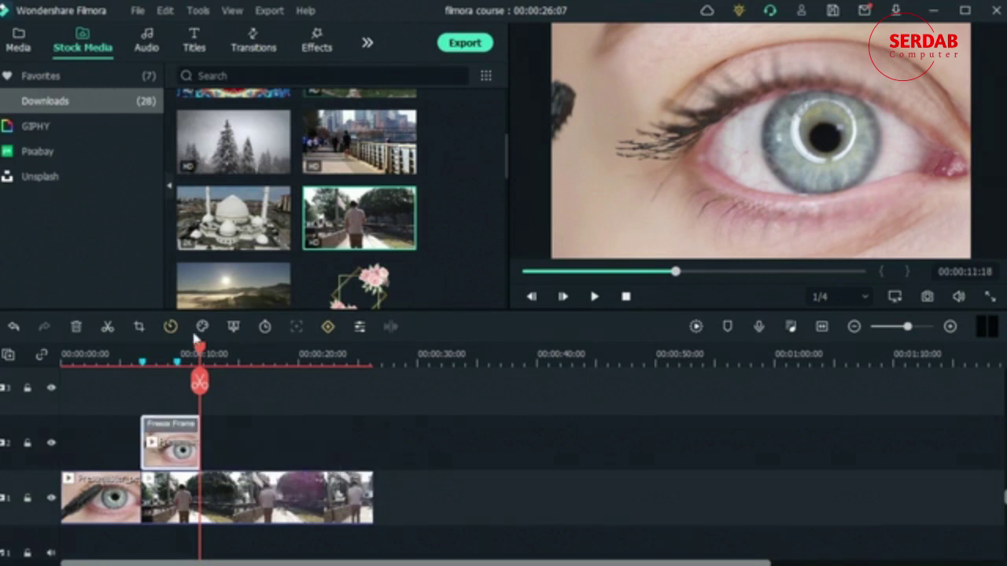
drag(167, 354, 176, 354)
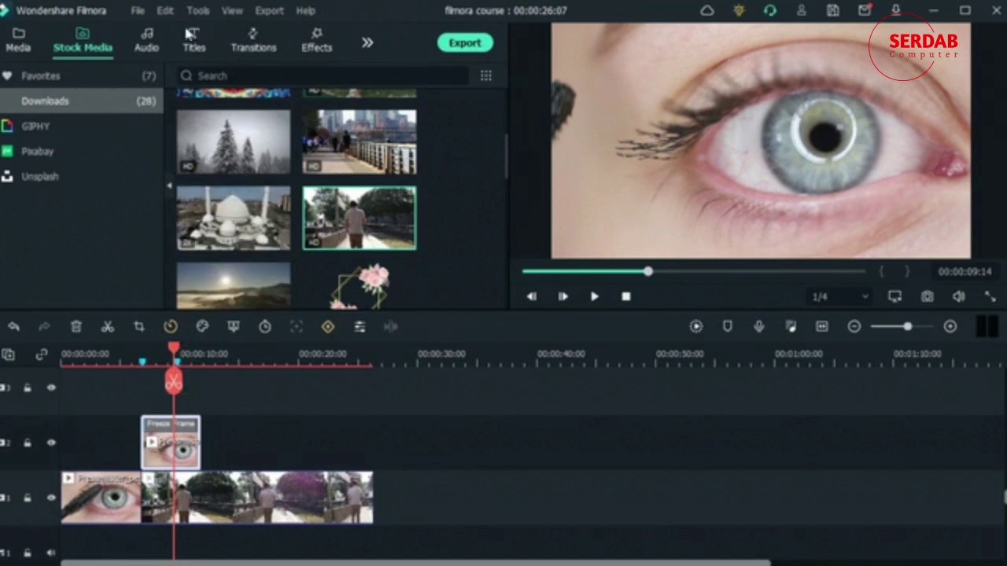
- Apply the Shape Mask effect from the Utility category to the freeze frame clip on video track 2
mouse_move(321, 130)
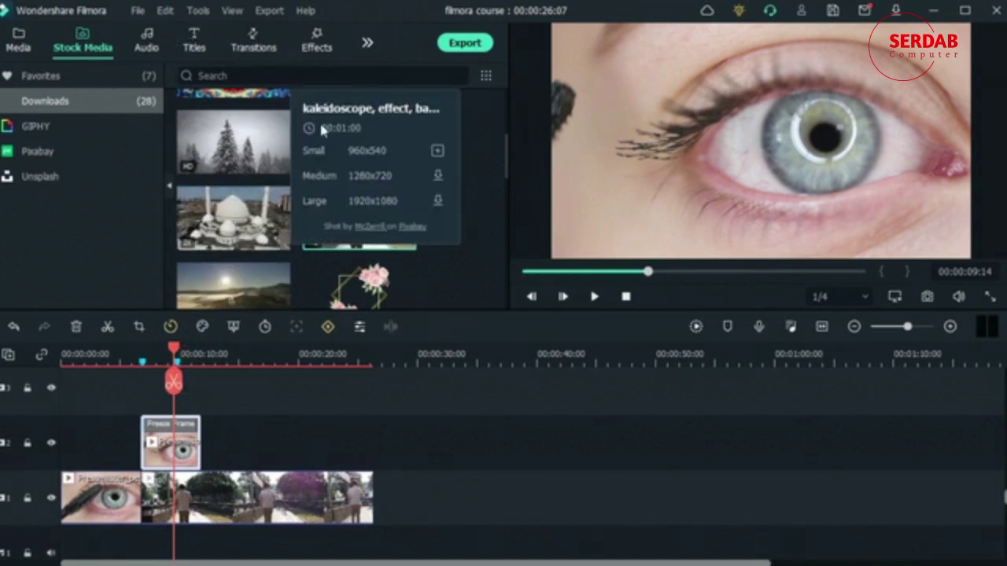
click(317, 39)
scroll(48, 196, down, 5)
click(35, 227)
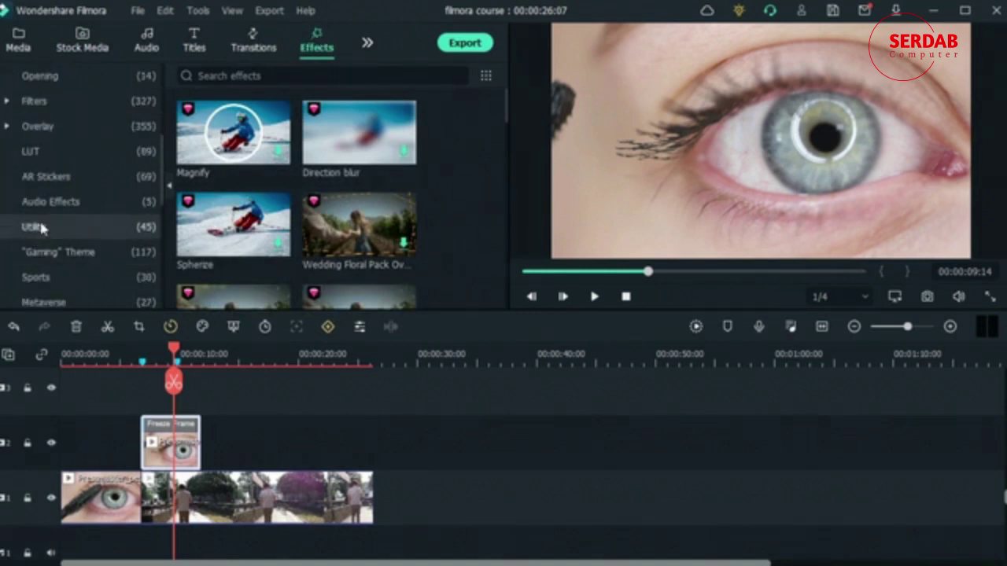
mouse_move(321, 239)
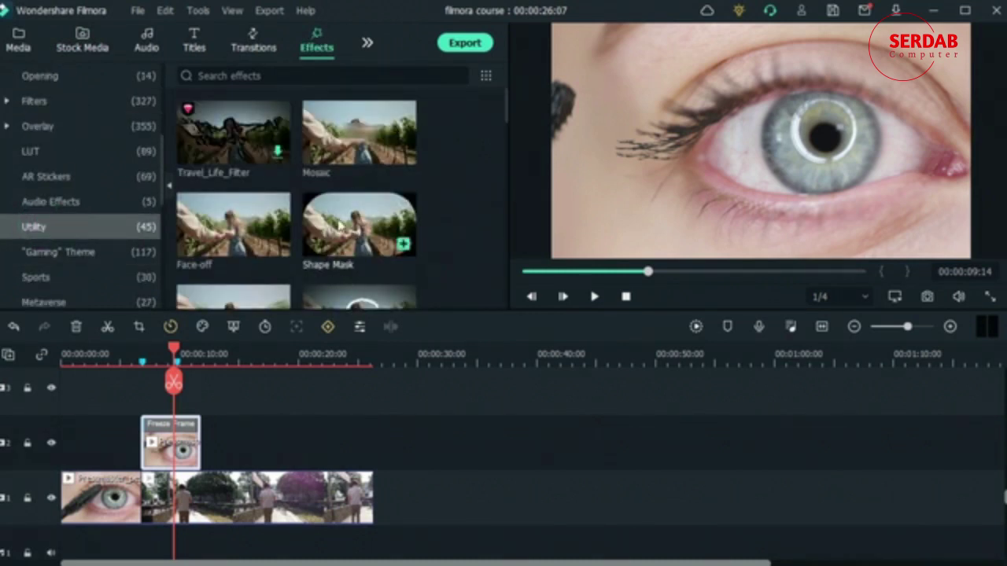
drag(339, 227, 167, 442)
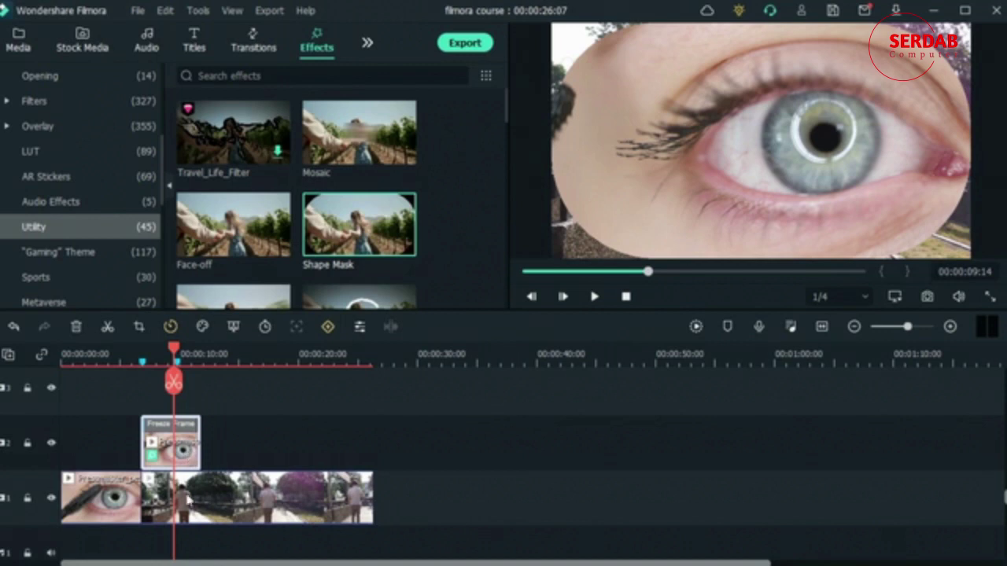
- Move the walking man clip further along video track 1 to clear the space beneath the freeze frame
drag(191, 502, 264, 494)
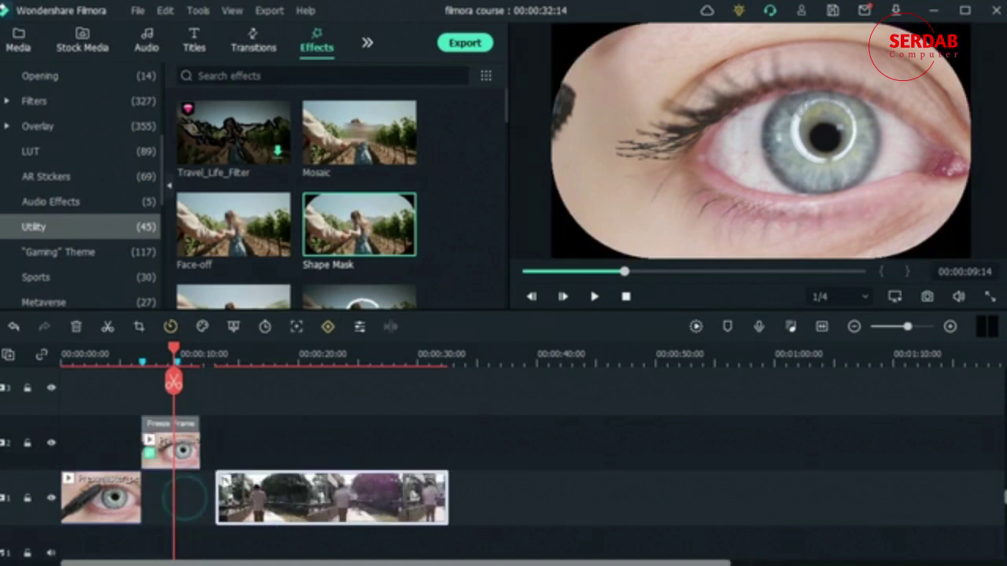
- Make the freeze frame's Shape Mask circular with radius 0.50, width 27.08 and height 49.48, and set its X to 83.33
double_click(173, 460)
click(55, 70)
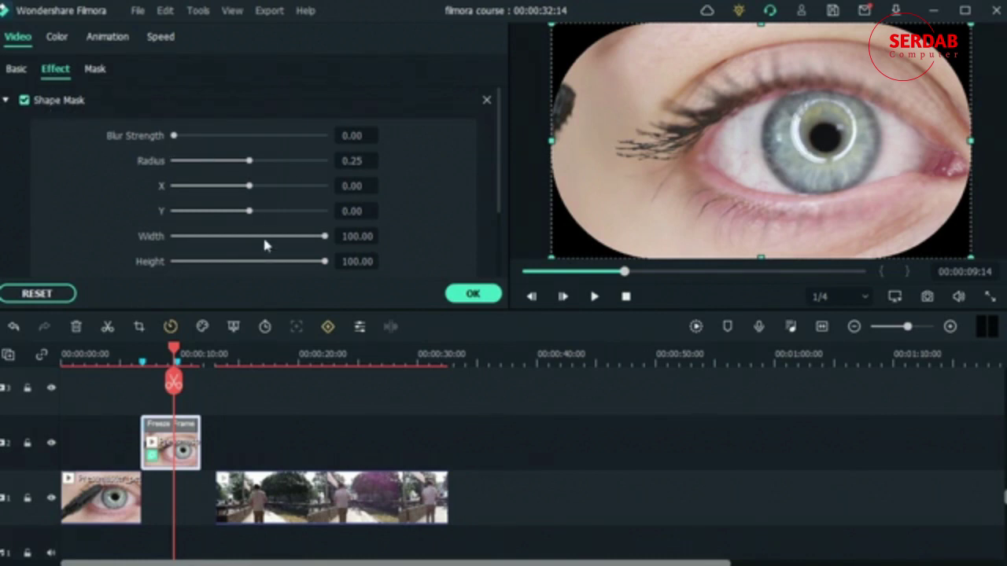
drag(324, 235, 243, 237)
drag(324, 261, 241, 261)
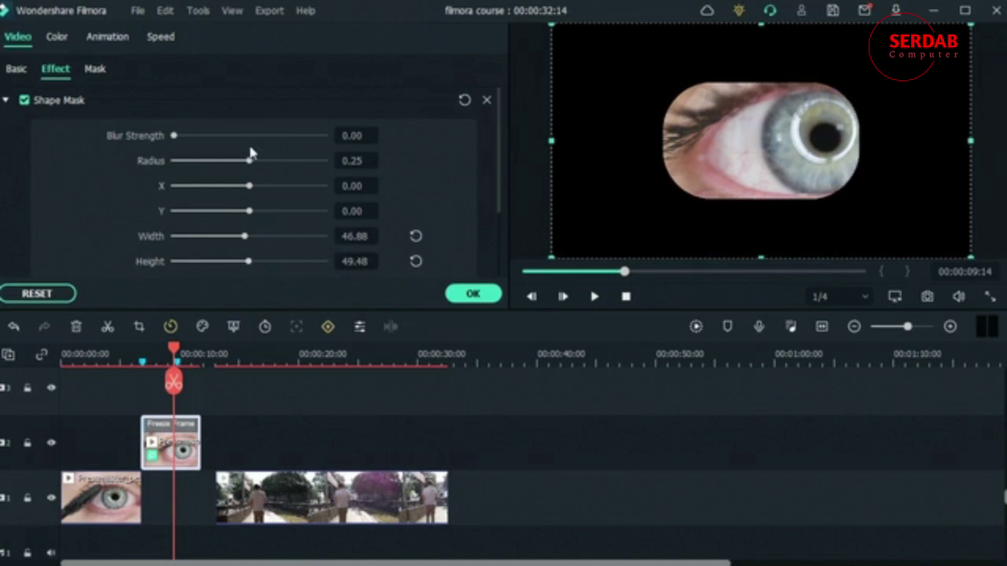
drag(252, 161, 361, 173)
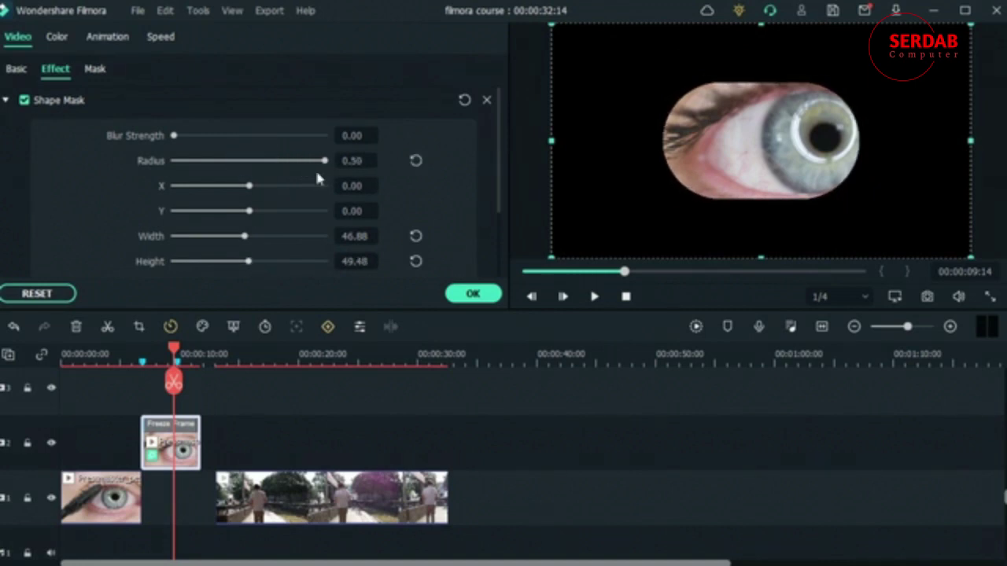
drag(244, 236, 216, 242)
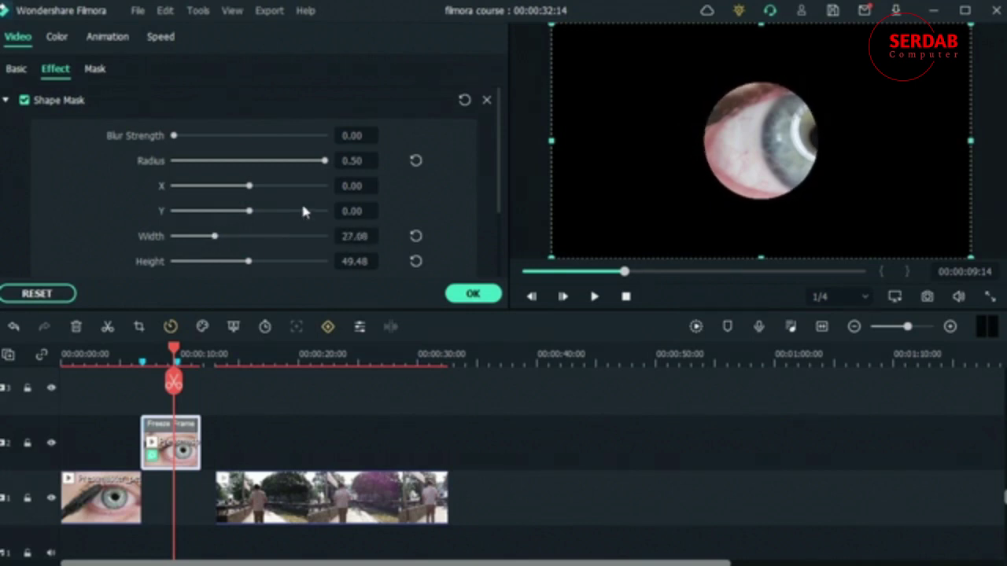
drag(249, 186, 255, 185)
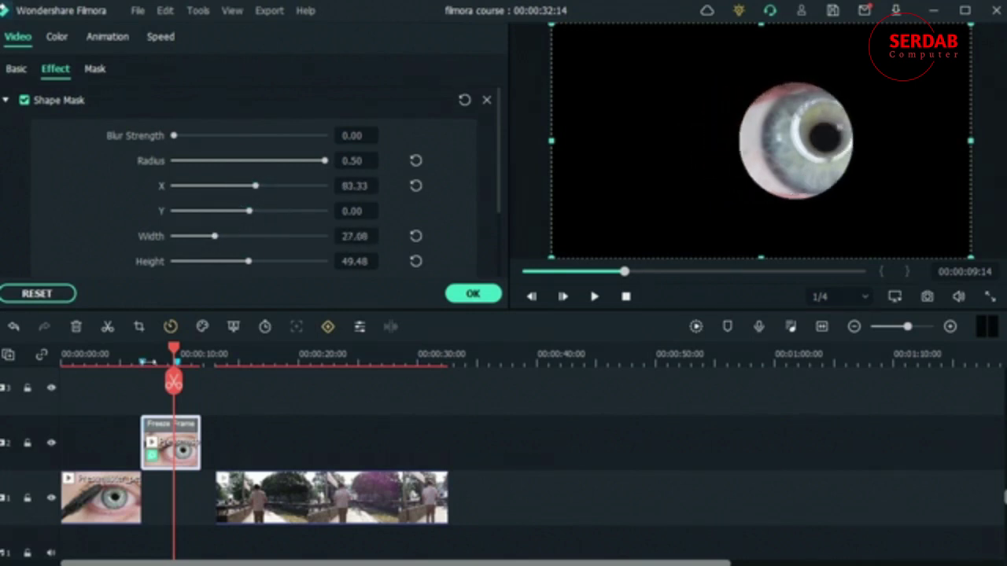
- At 00:00:06:20, fit the mask to the iris with X 145.83, width 25.00, height 41.67 and blur strength 17.19
drag(174, 348, 140, 349)
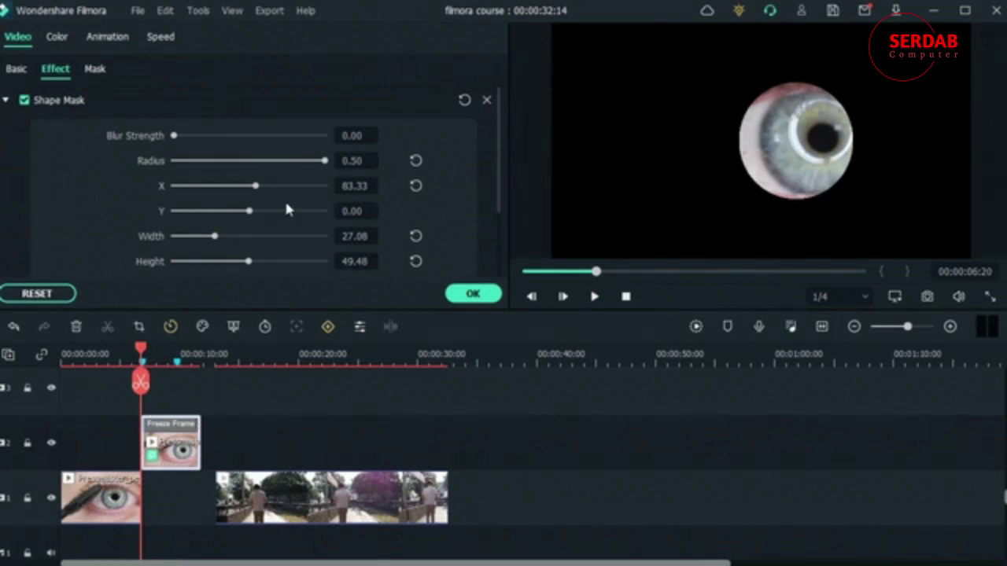
drag(254, 186, 262, 189)
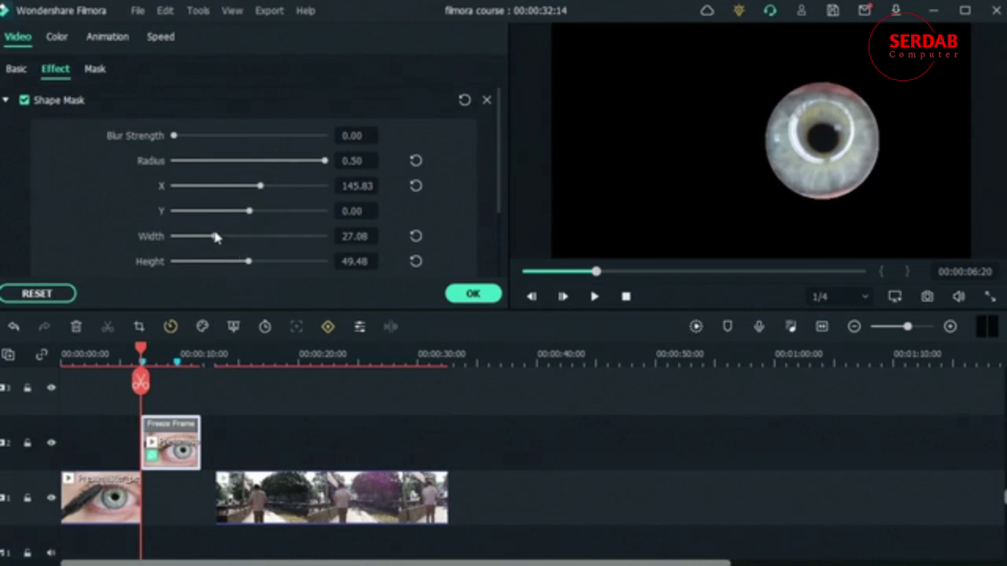
mouse_move(215, 239)
mouse_down()
mouse_move(202, 238)
mouse_move(215, 239)
mouse_up()
drag(249, 268, 236, 263)
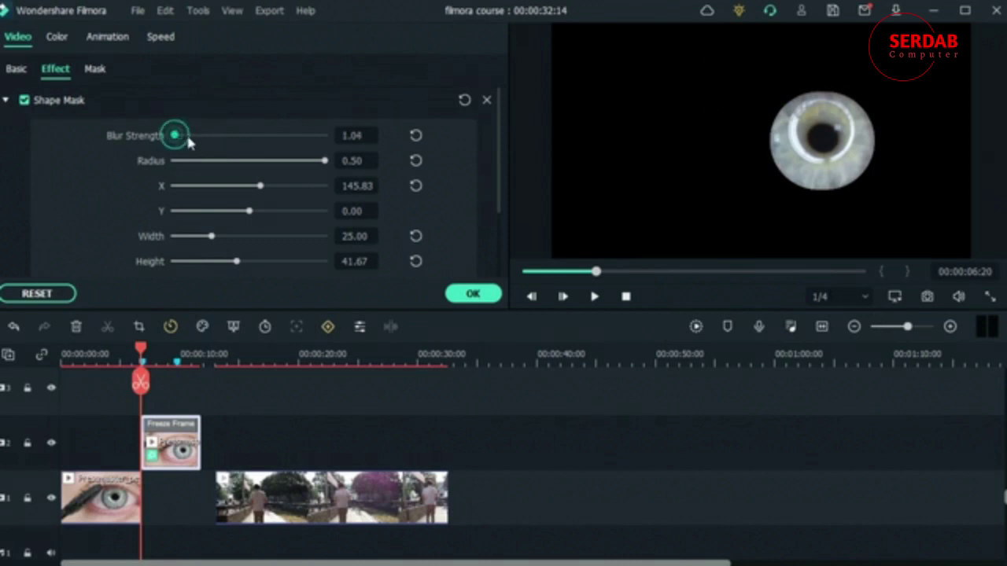
drag(189, 140, 202, 141)
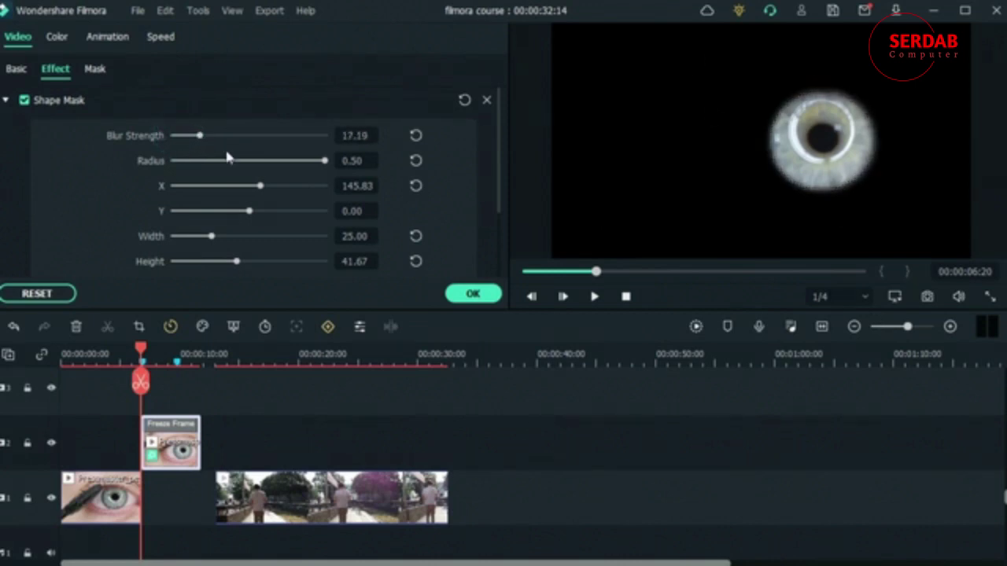
- Invert the Shape Mask and set its X to 135.42 to center the hole over the iris
scroll(96, 203, down, 2)
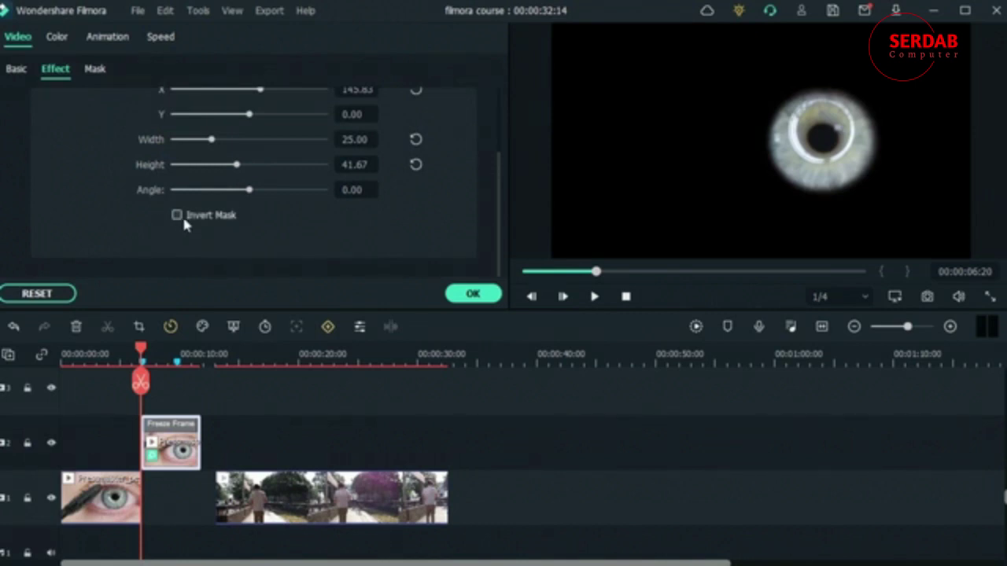
click(177, 215)
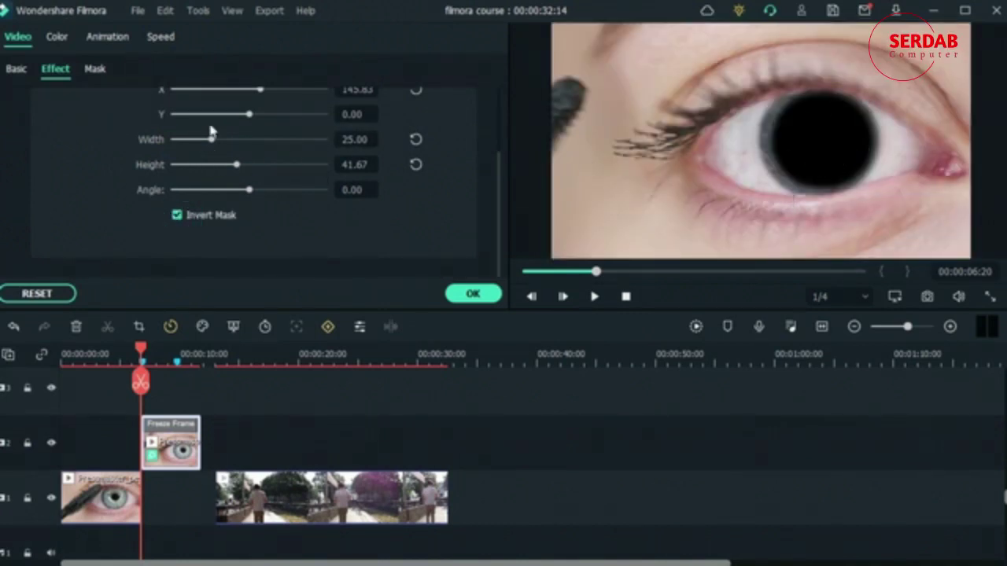
drag(262, 96, 262, 96)
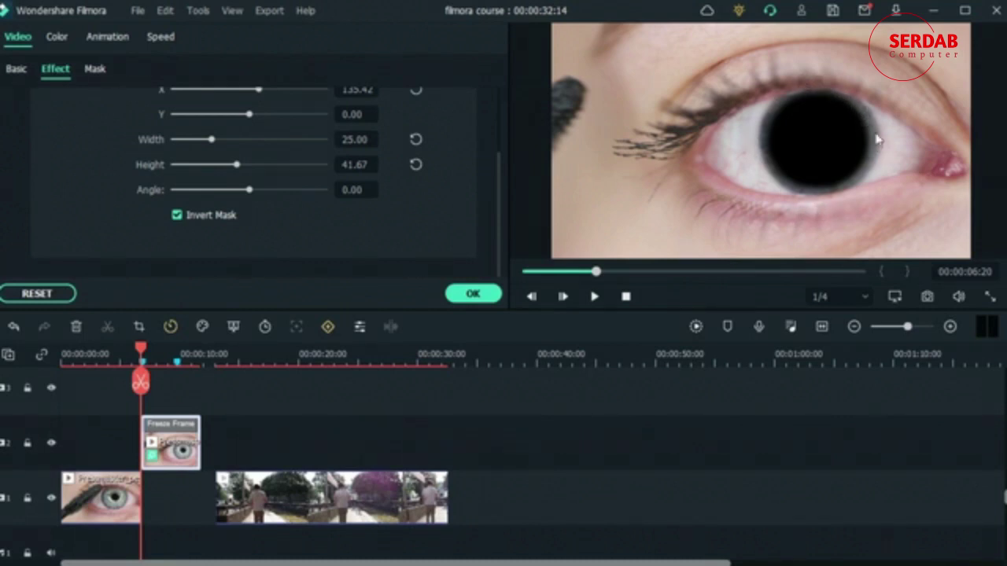
- Fine-tune the Shape Mask to blur strength 19.79, Y -10.42, width 26.04 and height 42.71
scroll(209, 98, up, 2)
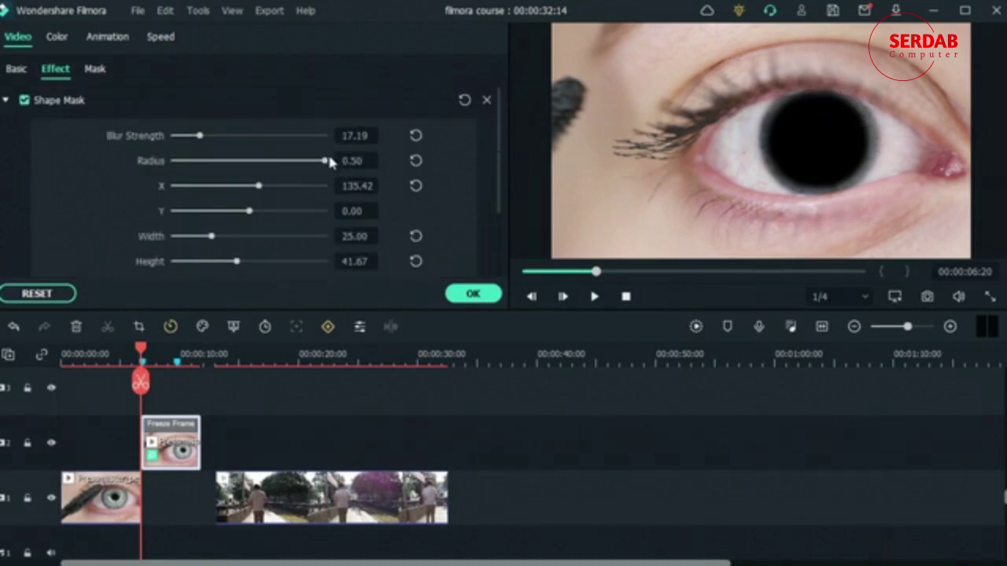
drag(200, 139, 203, 139)
drag(212, 237, 241, 266)
drag(248, 212, 247, 213)
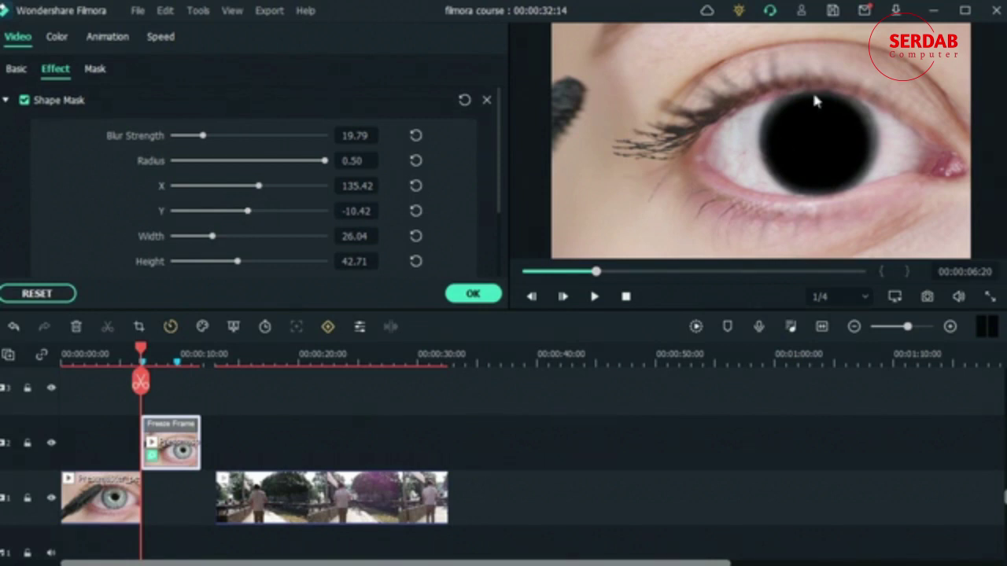
- Move the walking man clip on video track 1 against the end of the eye clip, beneath the freeze frame, and scrub through the join
click(279, 480)
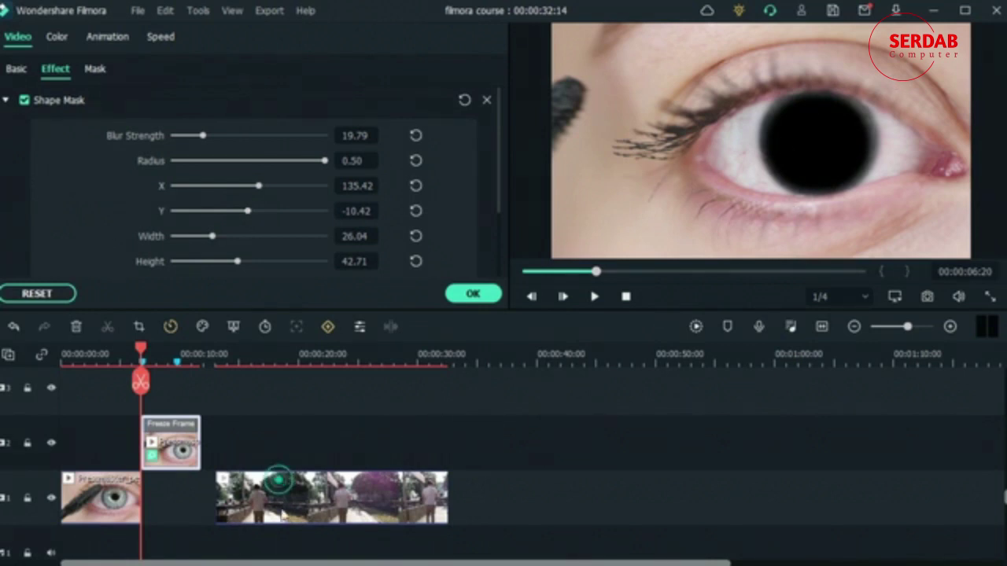
drag(301, 504, 233, 512)
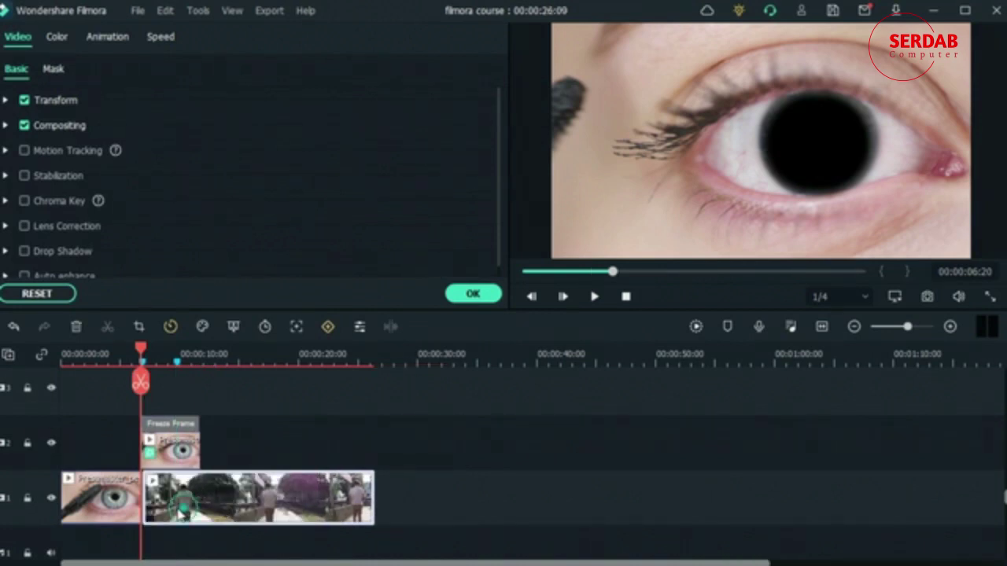
click(124, 347)
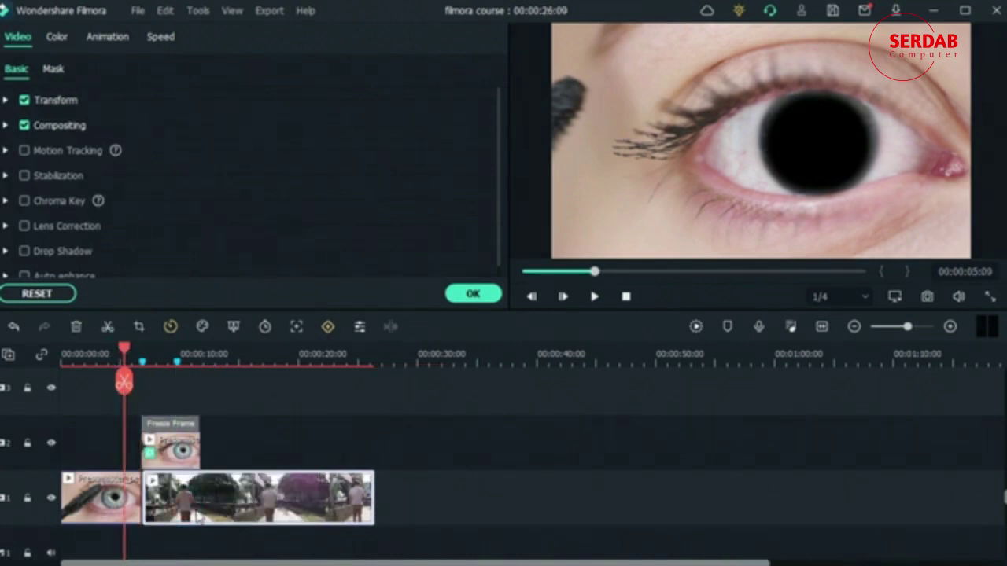
drag(196, 512, 206, 493)
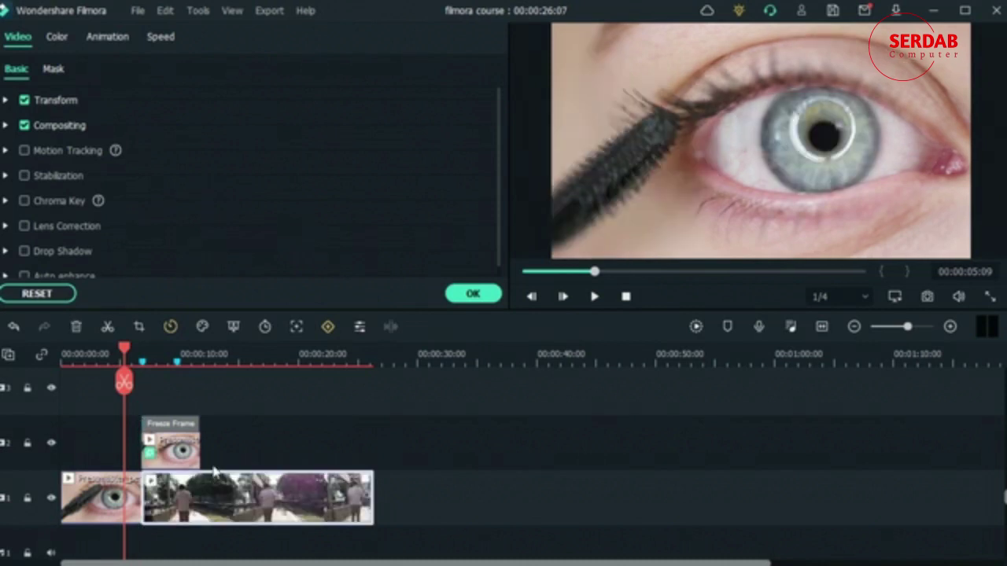
drag(136, 349, 157, 359)
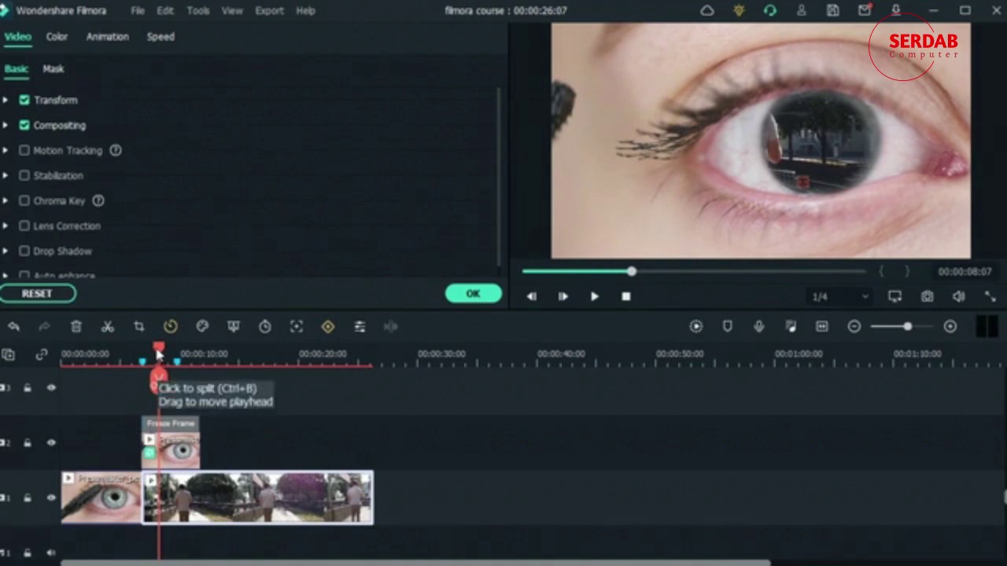
drag(158, 351, 136, 353)
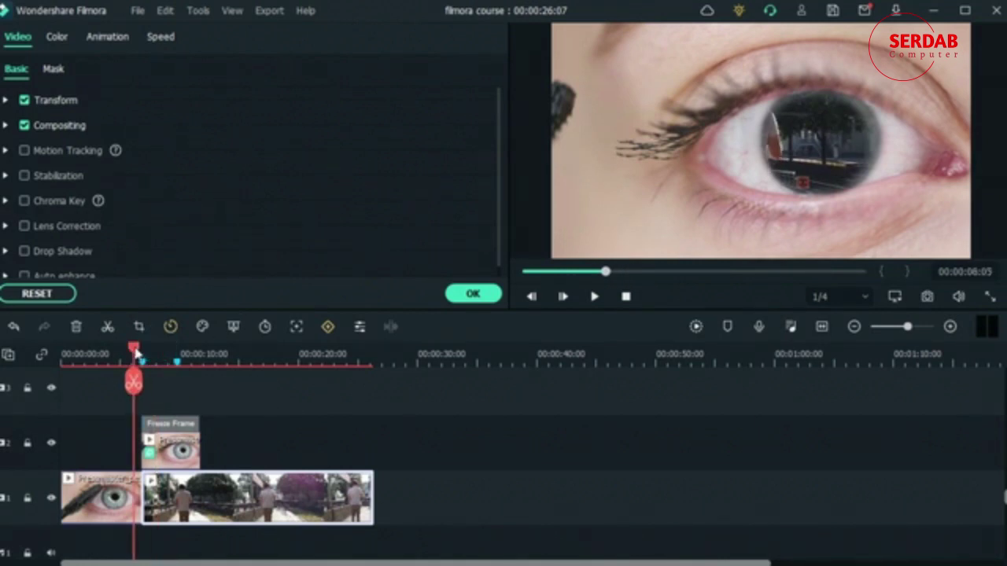
- Add a custom animation keyframe to the freeze frame clip at its start, 00:00:06:20
click(182, 460)
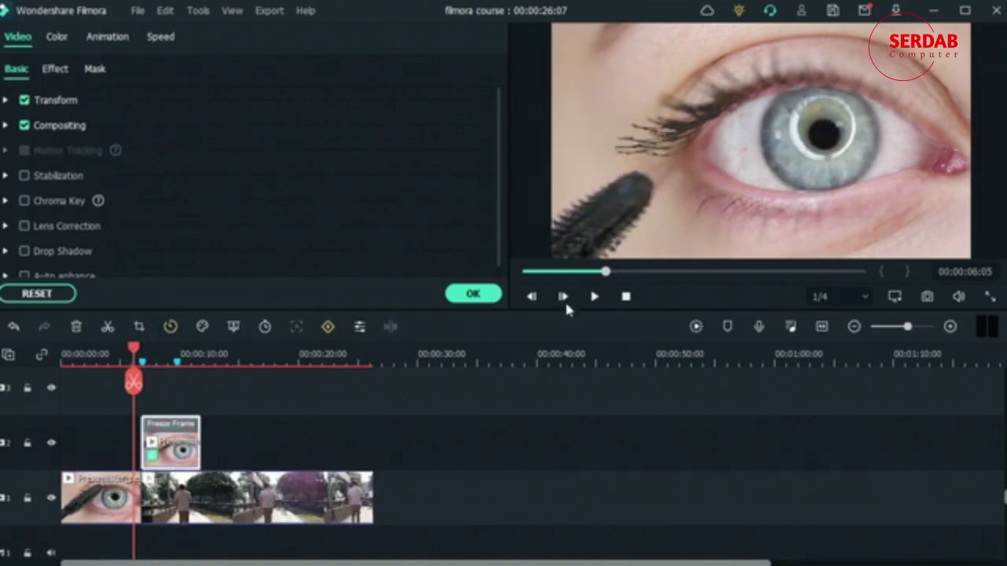
click(563, 296)
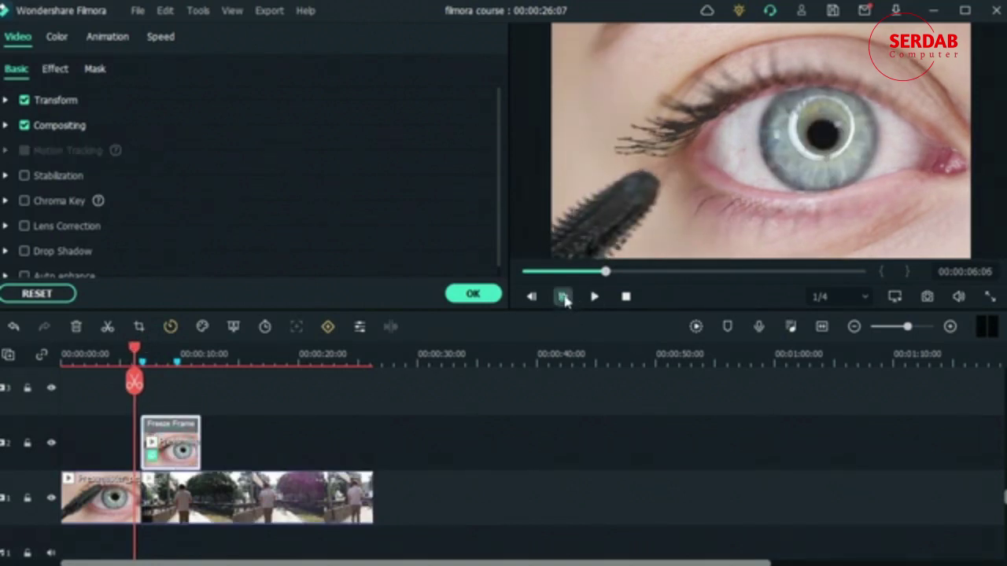
click(562, 295)
click(563, 296)
click(563, 295)
click(950, 327)
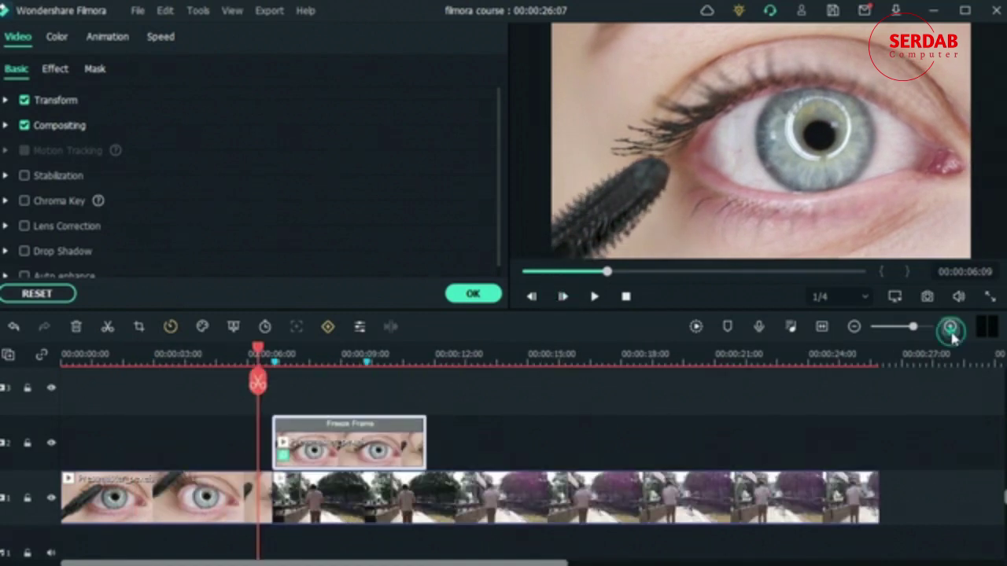
click(950, 327)
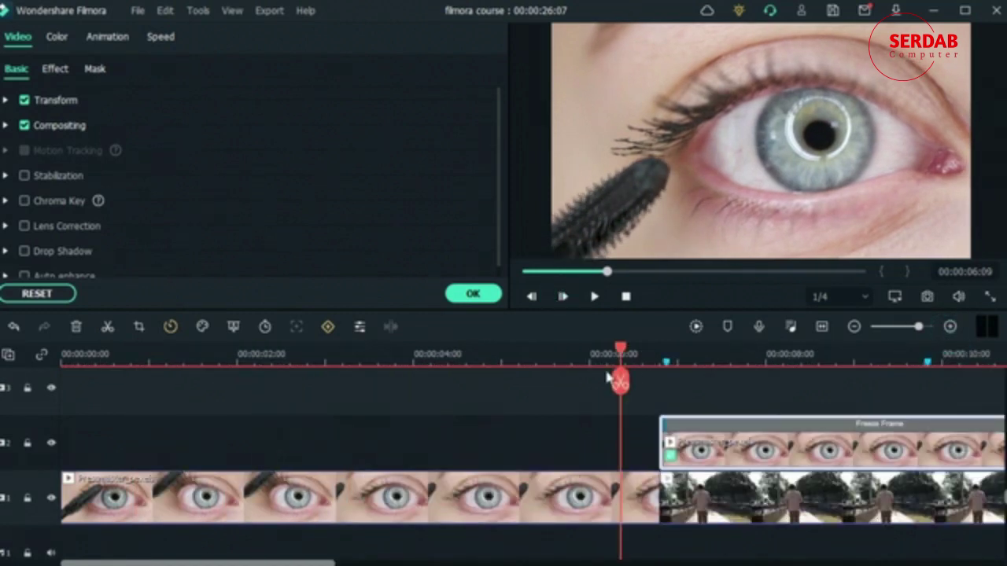
click(564, 297)
click(564, 297)
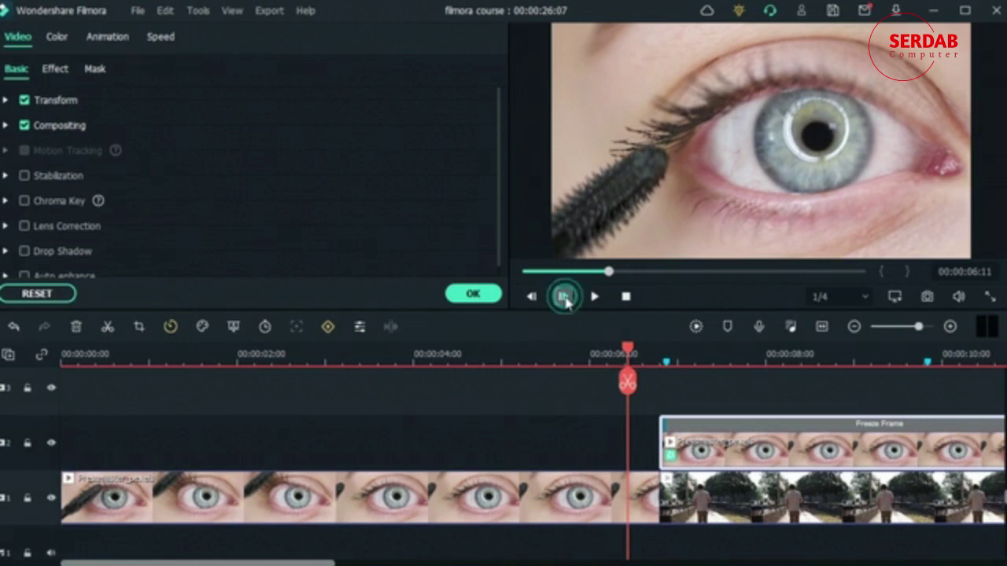
click(564, 296)
click(564, 296)
click(564, 297)
drag(641, 353, 659, 353)
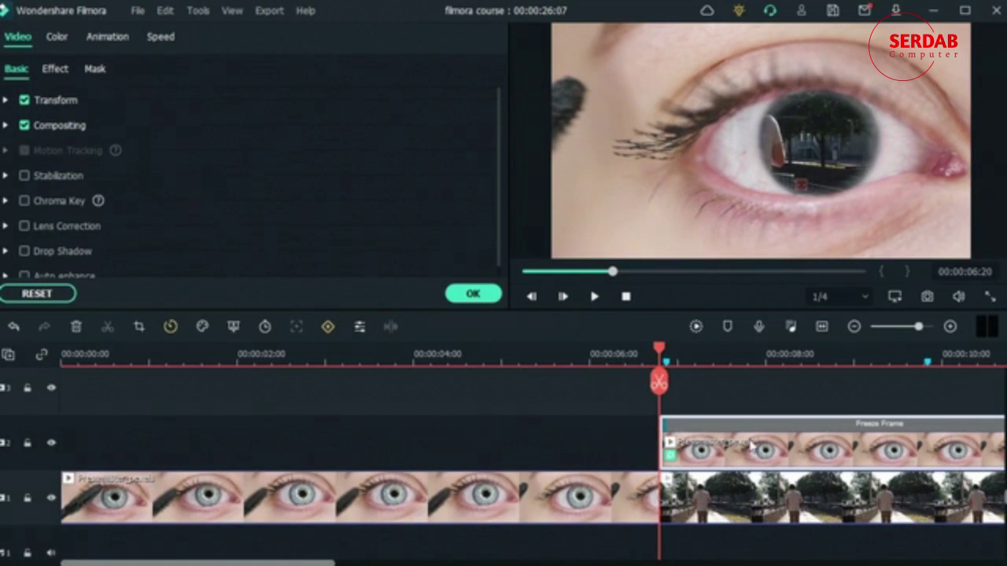
click(109, 37)
click(79, 69)
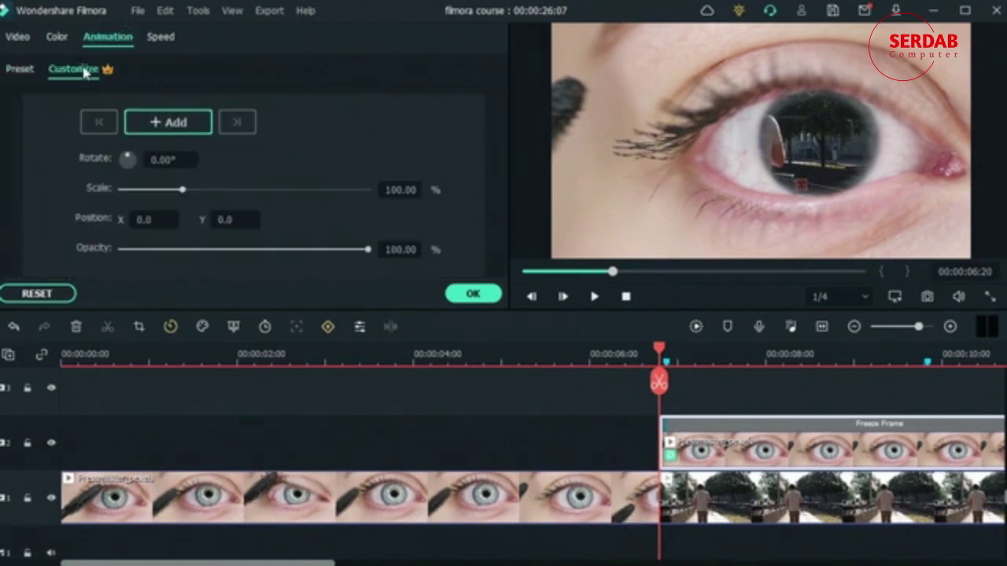
click(161, 124)
- Create a second freeze frame keyframe at 00:00:06:22 with scale 400%, position X -1020 and the lowest opacity, and apply the animation
click(563, 296)
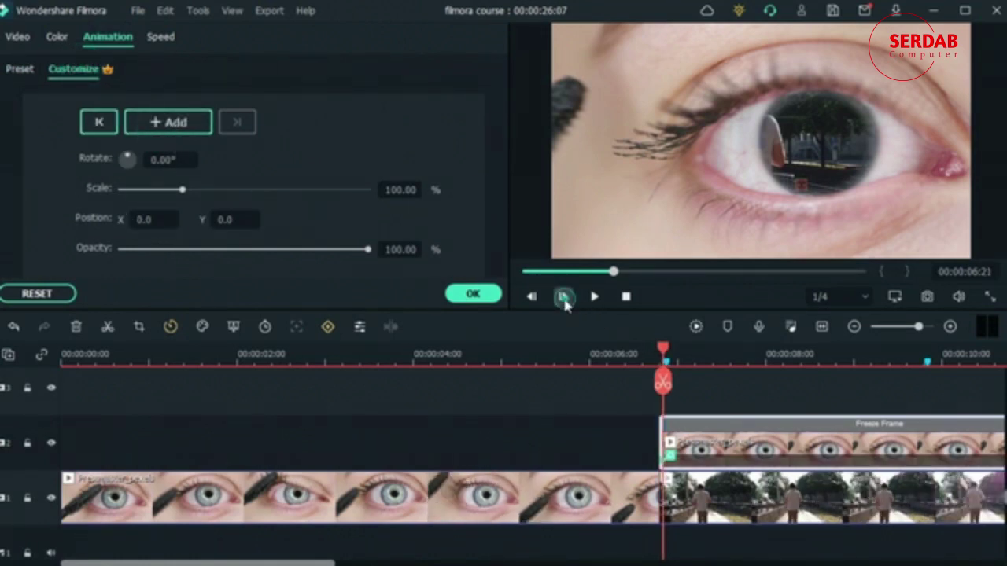
click(563, 297)
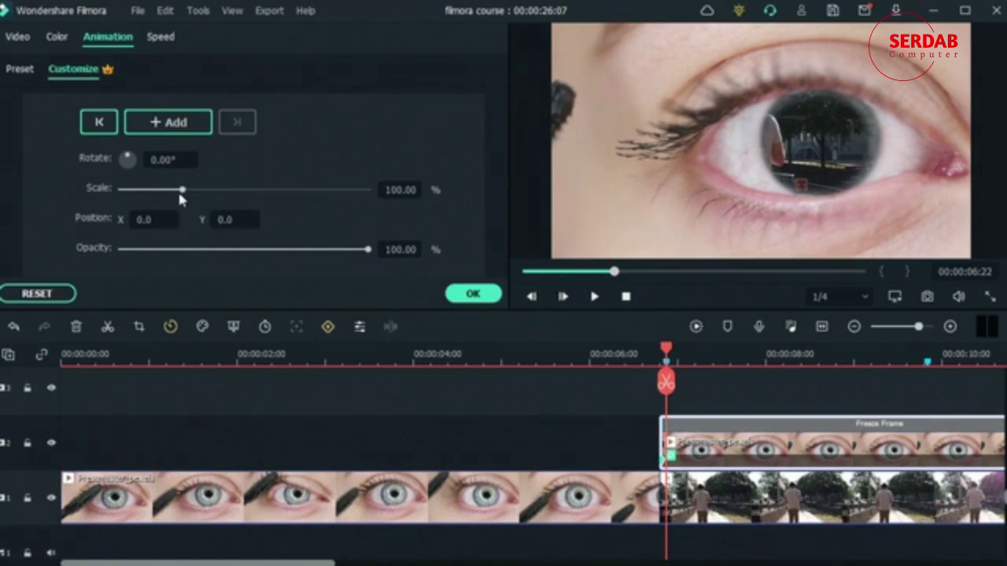
drag(183, 194, 387, 184)
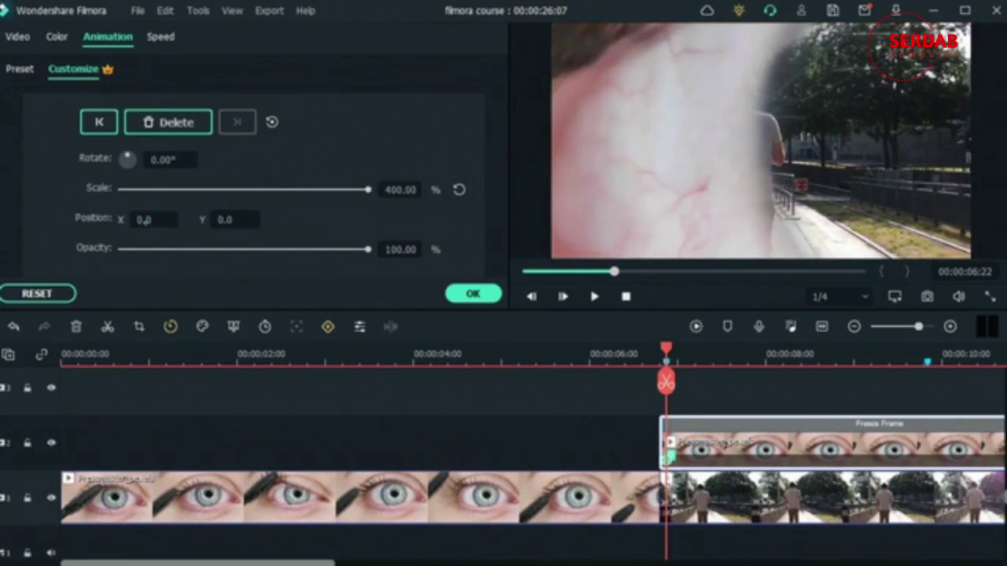
drag(146, 223, 67, 223)
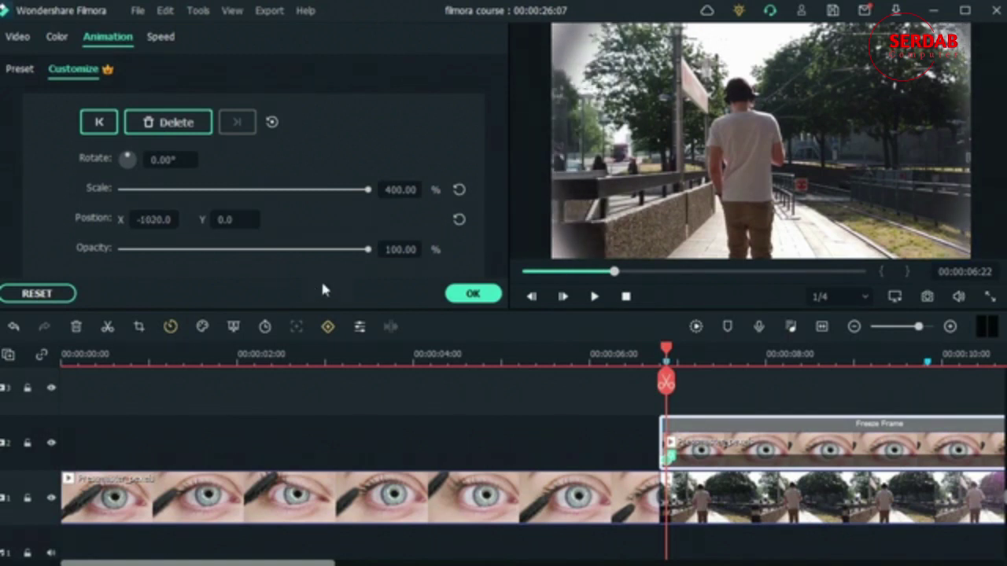
drag(368, 250, 120, 249)
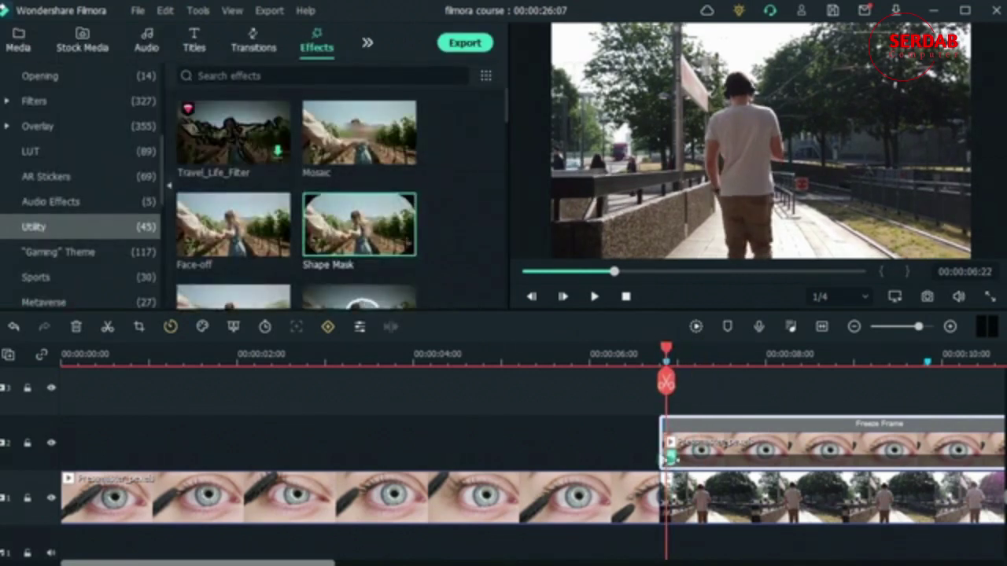
- Shift the freeze frame's second keyframe to about 00:00:07:01 and play the transition from 00:00:06:11
click(679, 461)
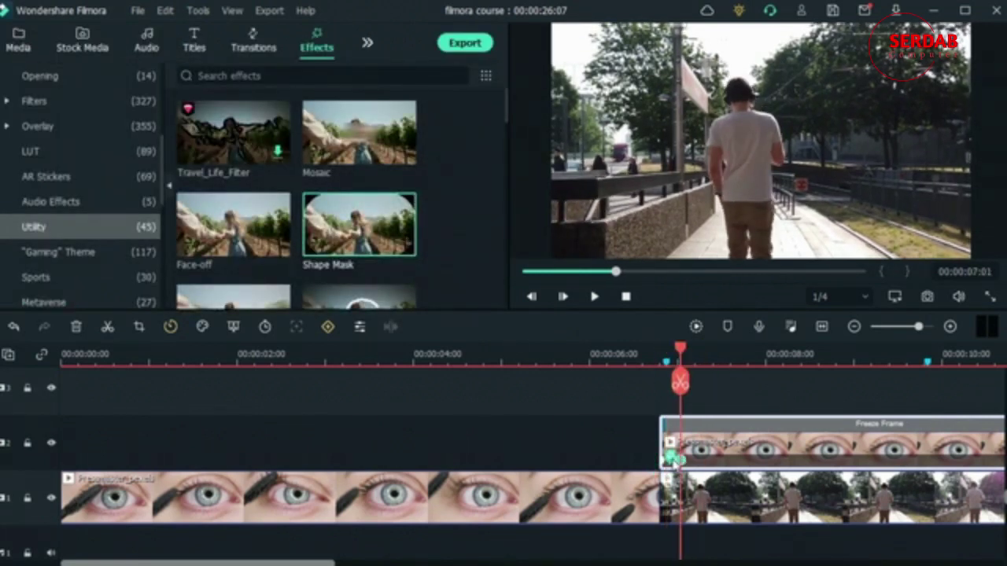
click(627, 348)
click(627, 349)
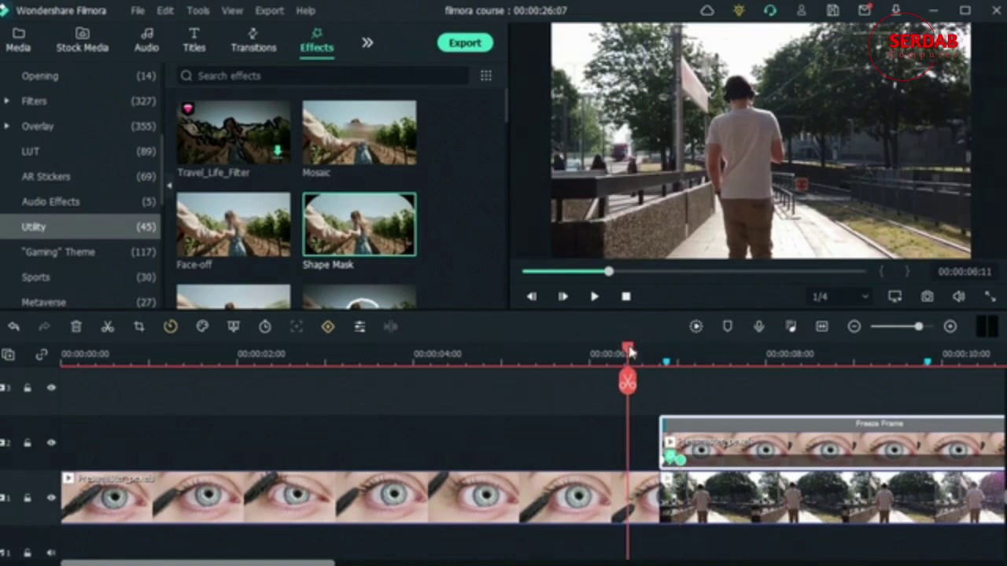
key(space)
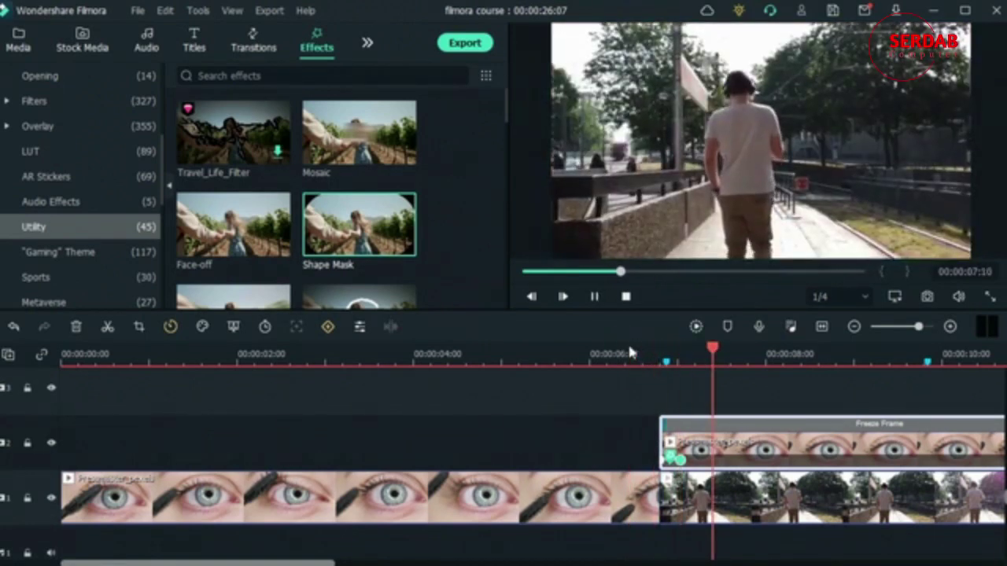
- Shift the freeze frame's second keyframe to about 00:00:07:14 and play the transition from 00:00:06:11
key(space)
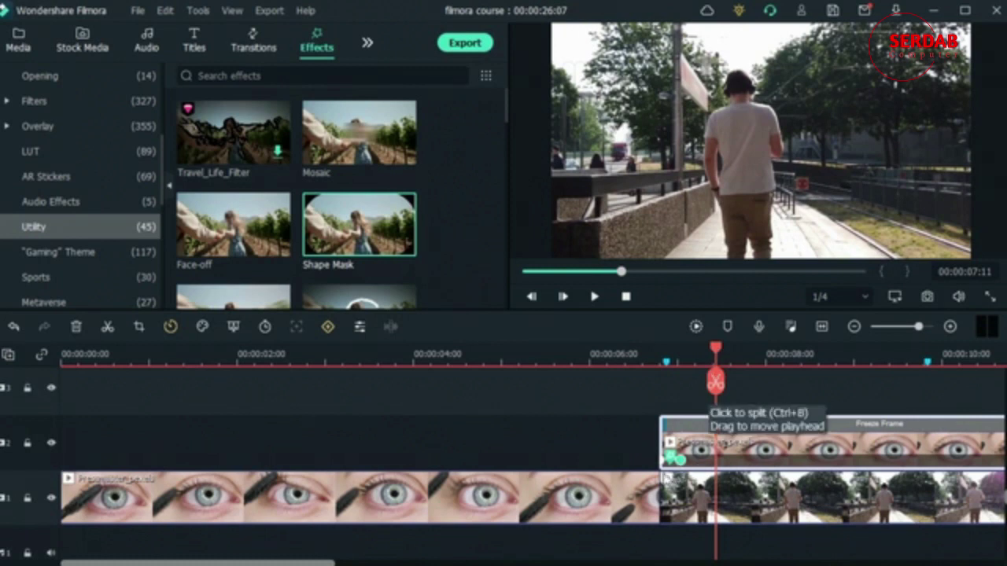
click(680, 459)
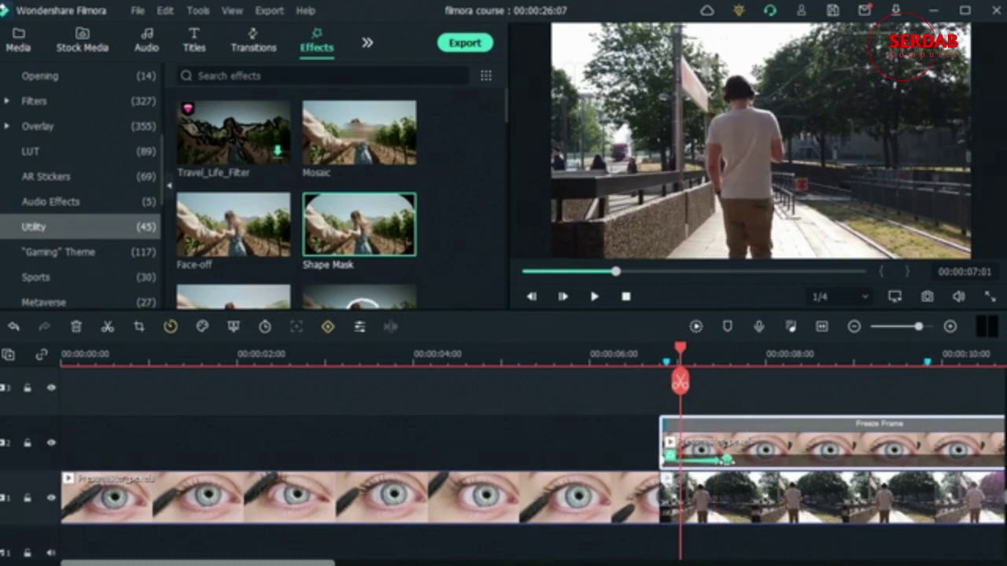
click(725, 459)
click(626, 354)
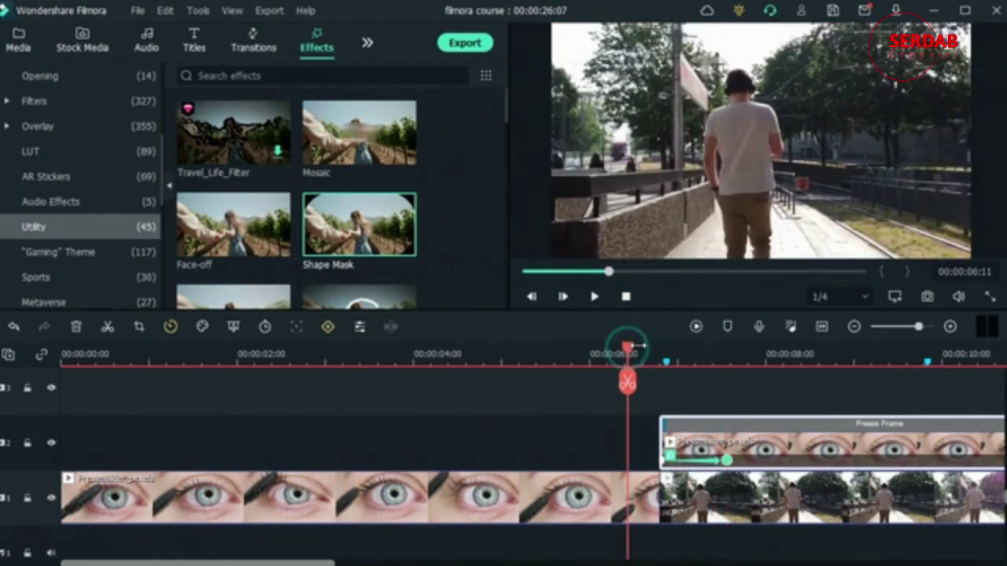
key(space)
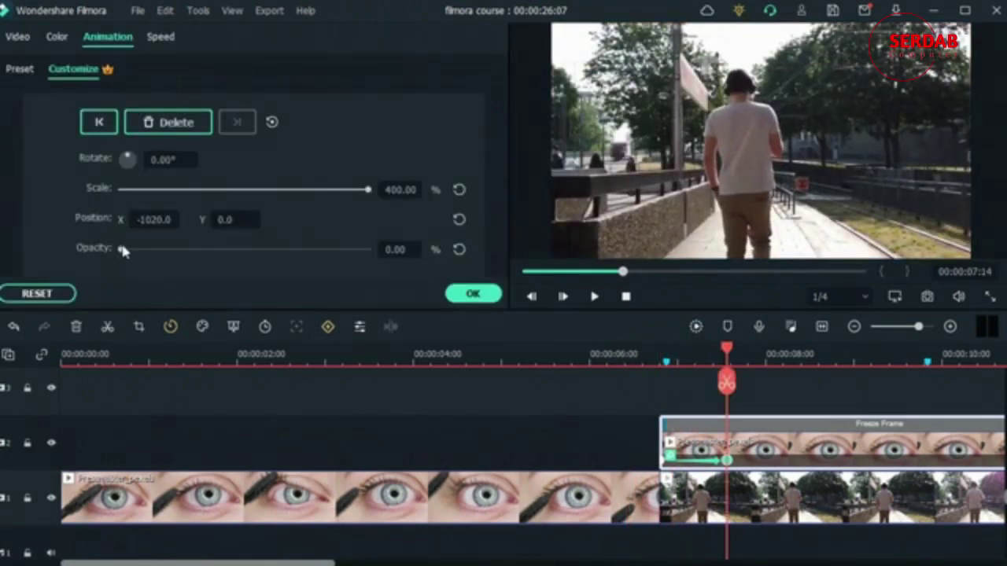
- Set the 00:00:07:14 keyframe's opacity to 100%, add a keyframe with 0% opacity at 00:00:07:17, and apply the animation
drag(122, 250, 421, 253)
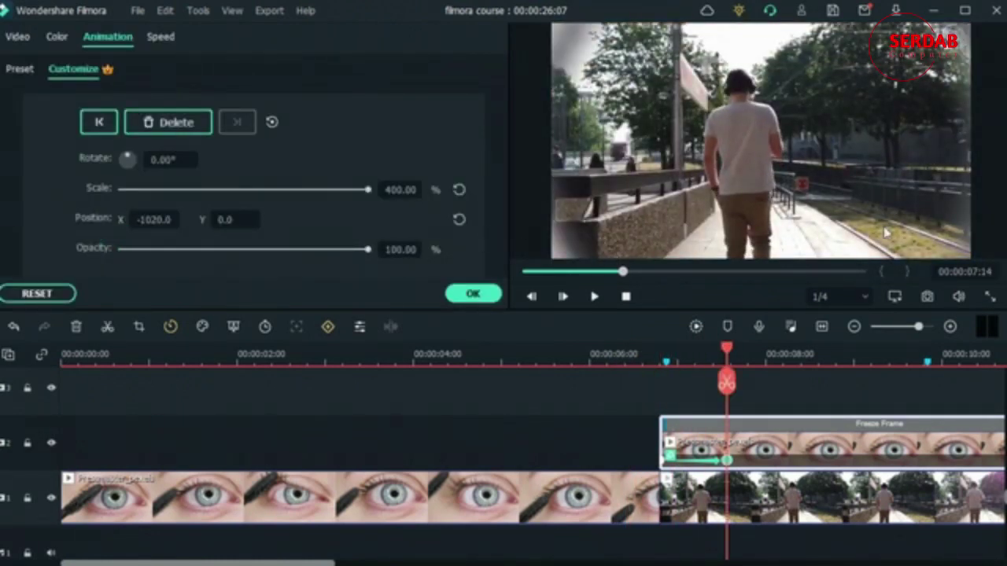
click(737, 355)
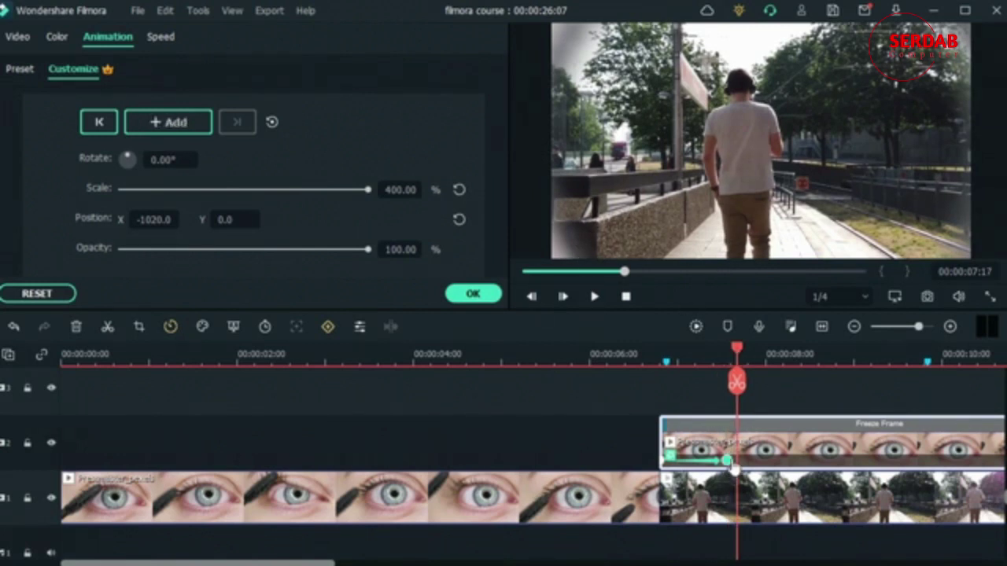
drag(366, 250, 91, 226)
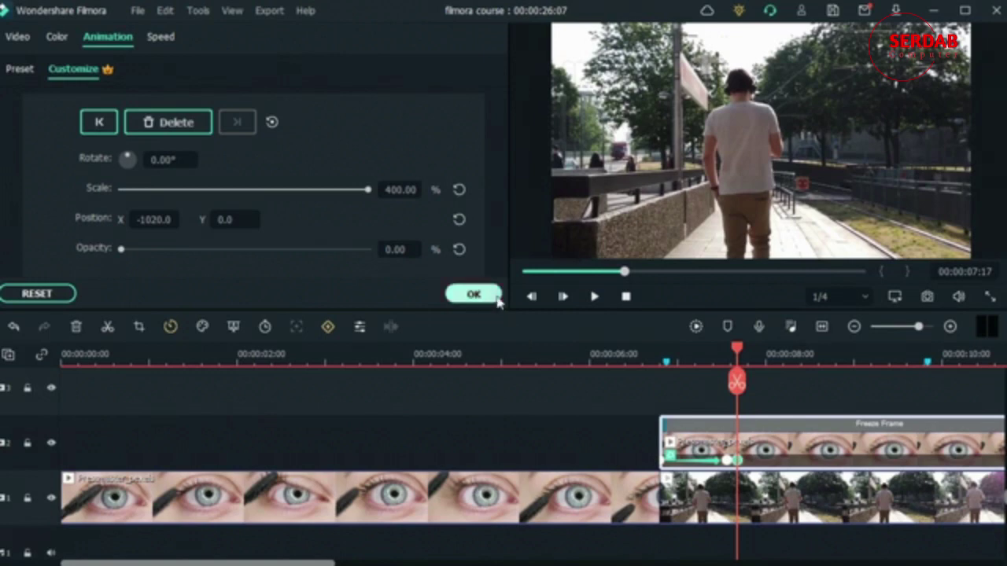
click(473, 293)
- Play the transition from 00:00:06:06 to check the freeze frame's fade-out
click(611, 354)
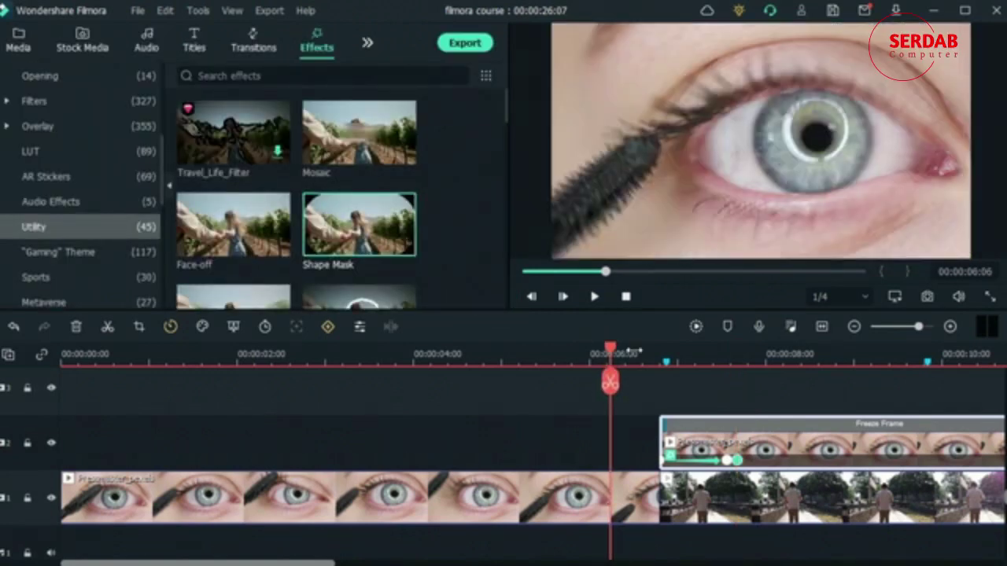
key(space)
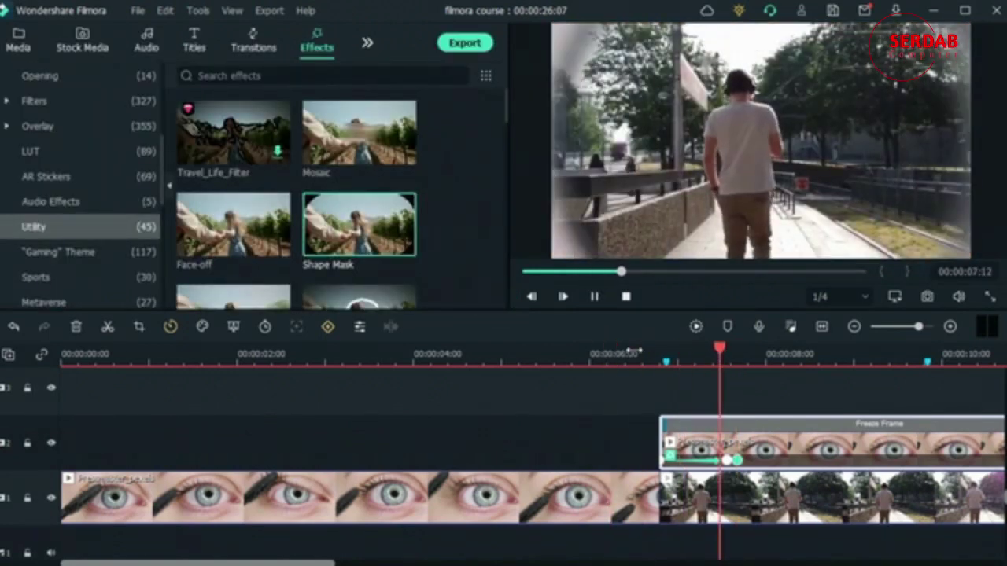
key(space)
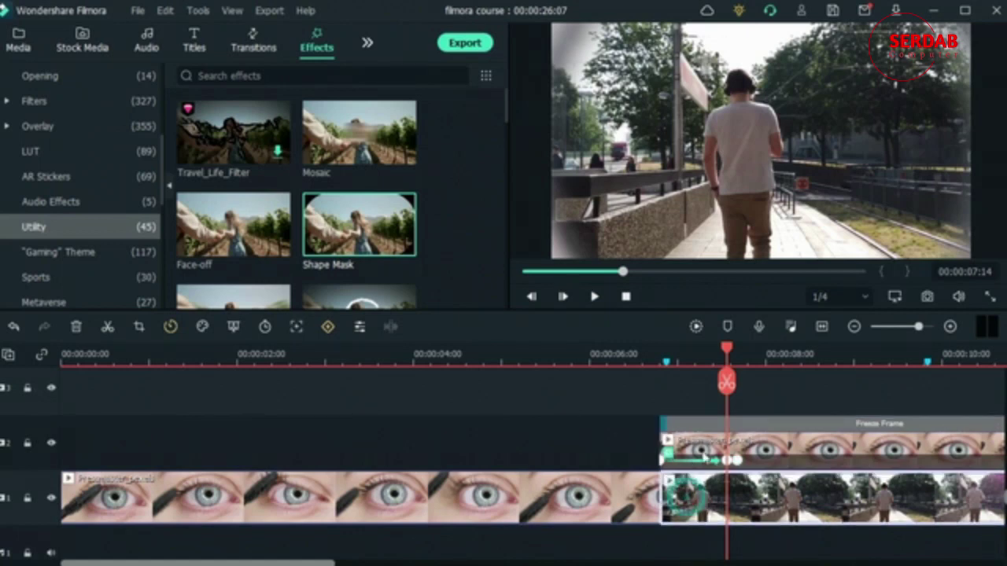
- Shift the freeze frame's first animation keyframe to 00:00:07:01
click(680, 509)
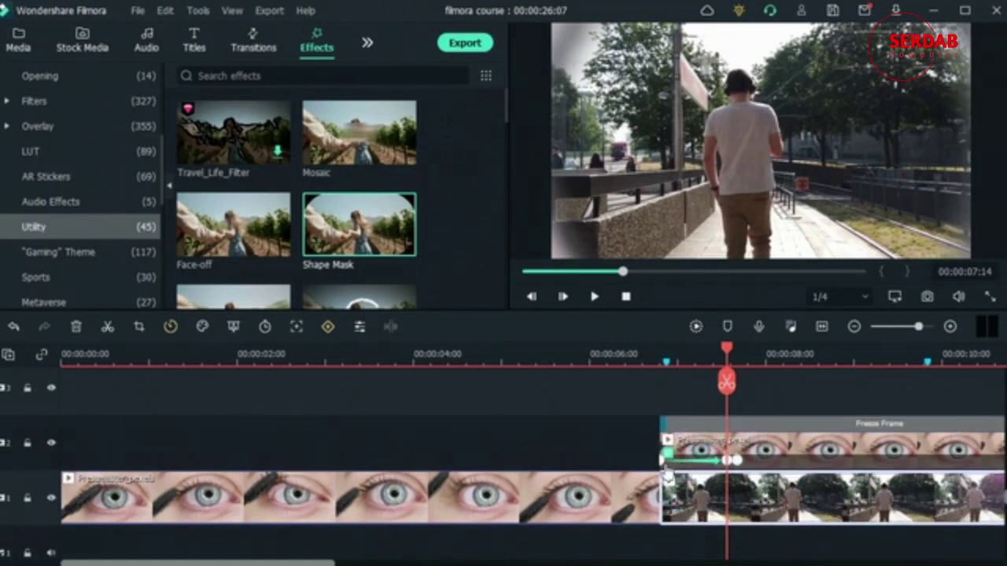
click(663, 461)
click(669, 460)
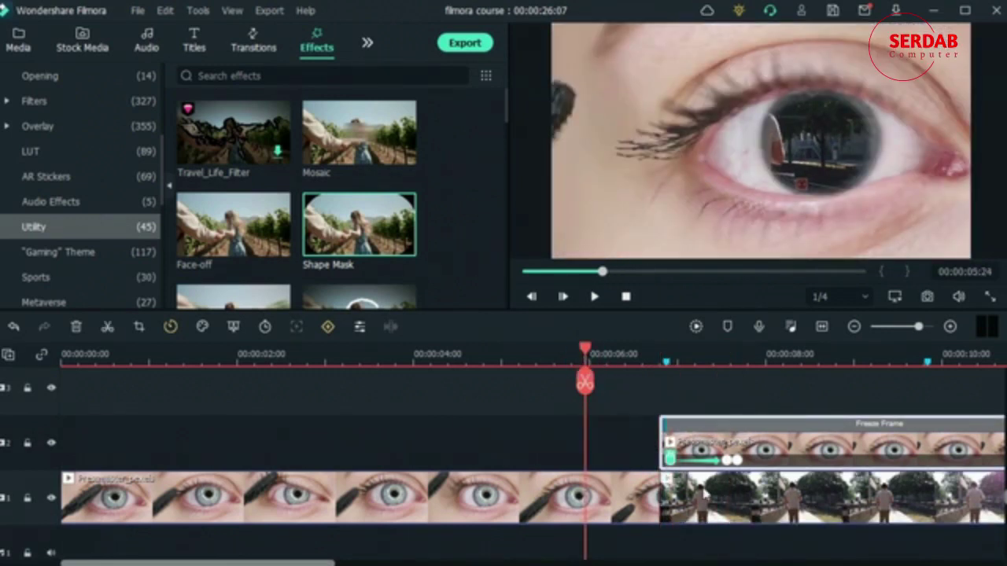
click(663, 451)
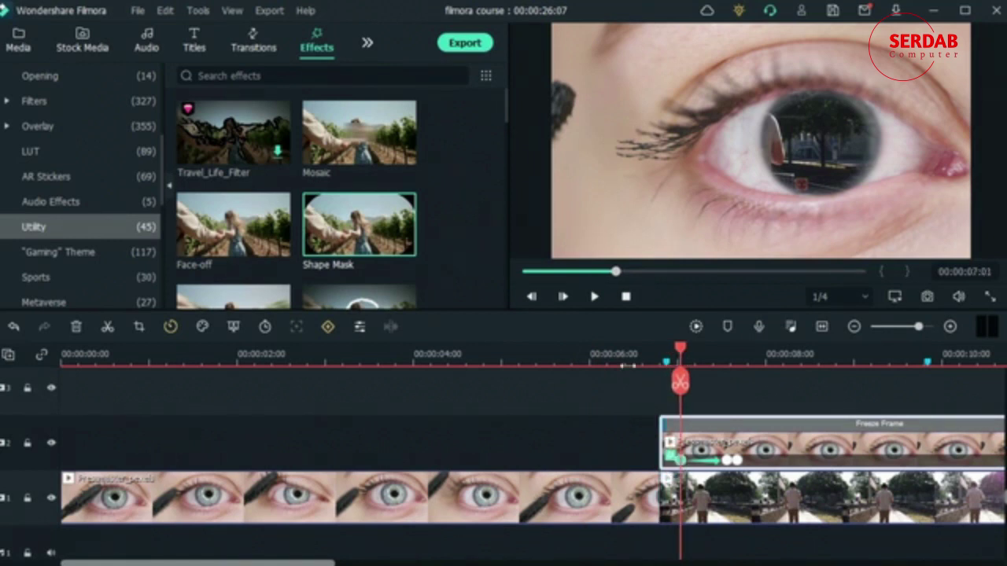
- Play the retimed transition from just after 00:00:06:06, and again from 00:00:06:01
click(612, 356)
key(space)
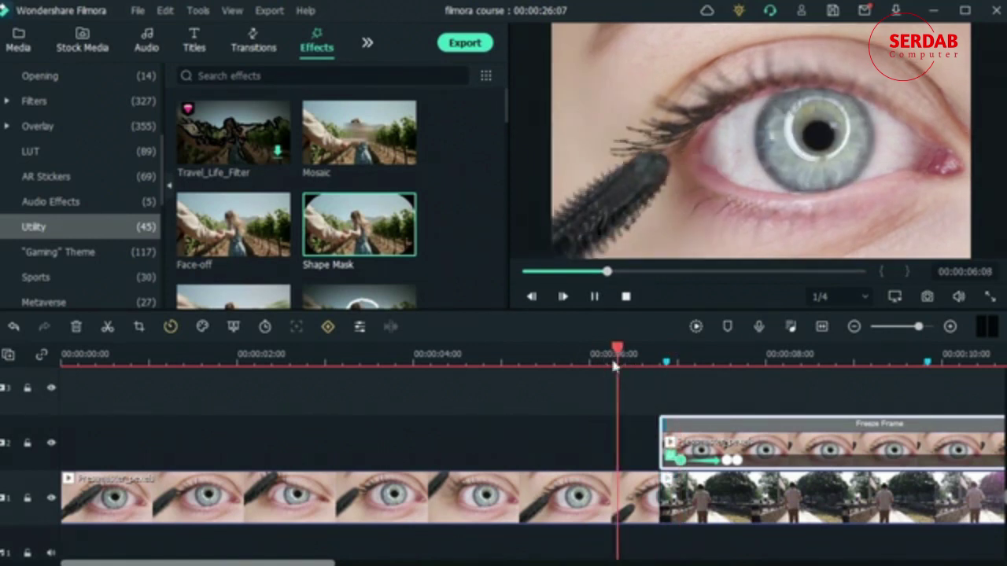
key(space)
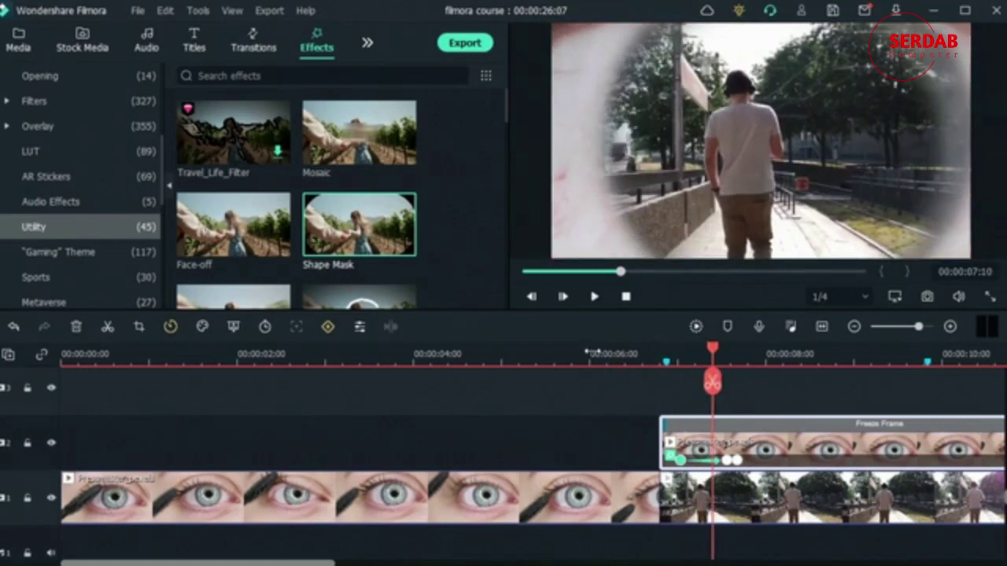
click(592, 355)
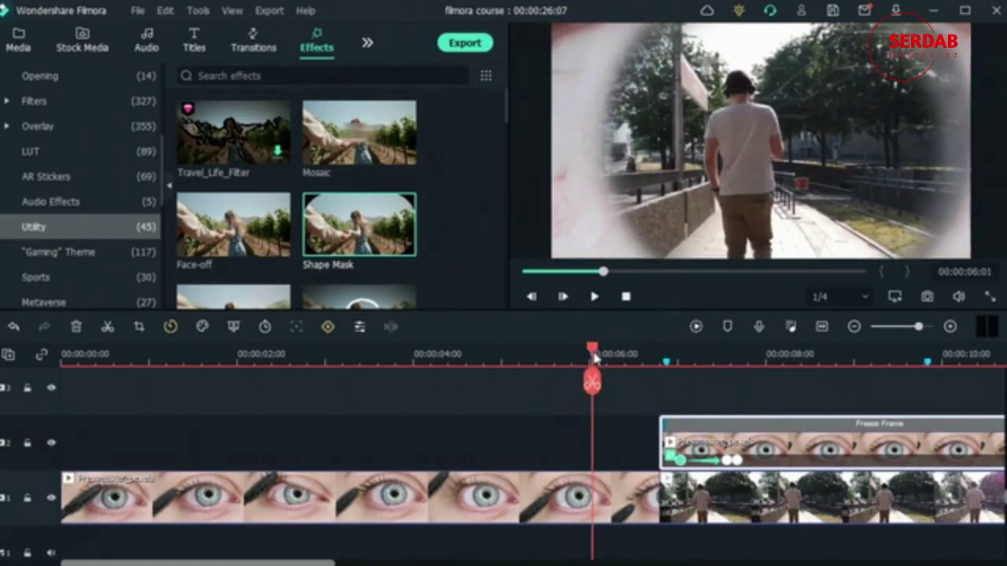
key(space)
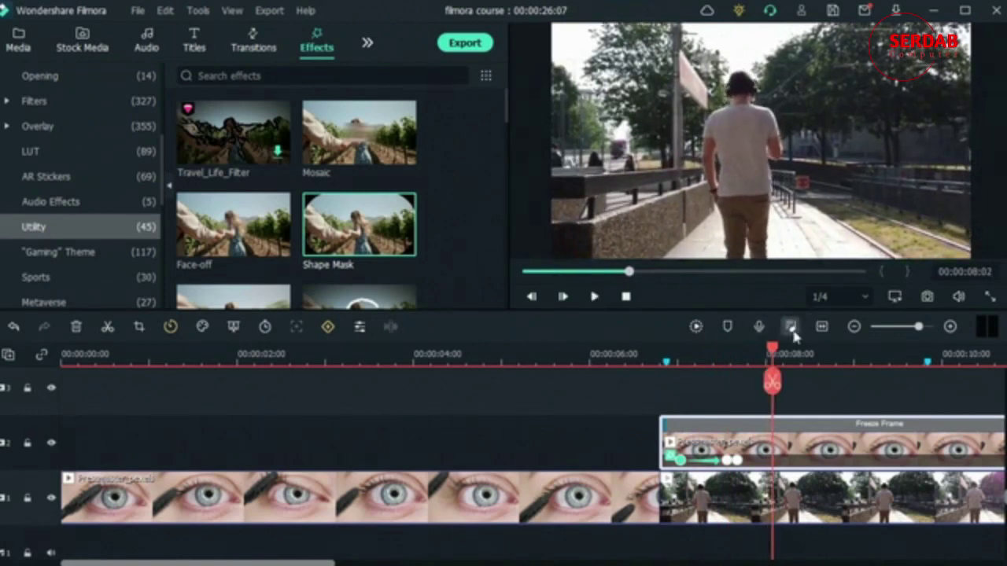
- Paste a copy of the freeze frame onto video track 3 and align its start with the original freeze frame on track 2
drag(773, 347, 639, 396)
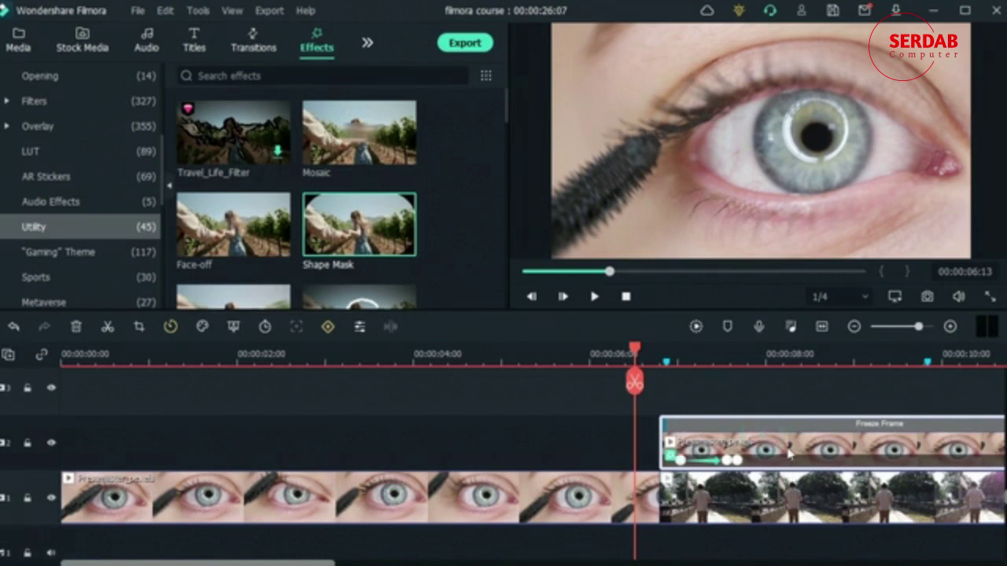
click(35, 399)
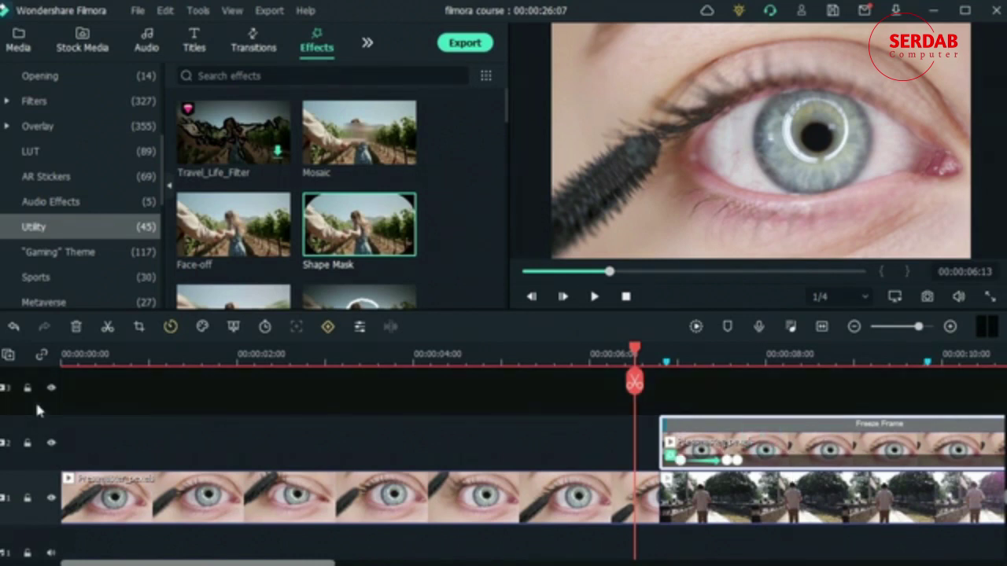
key(ctrl+v)
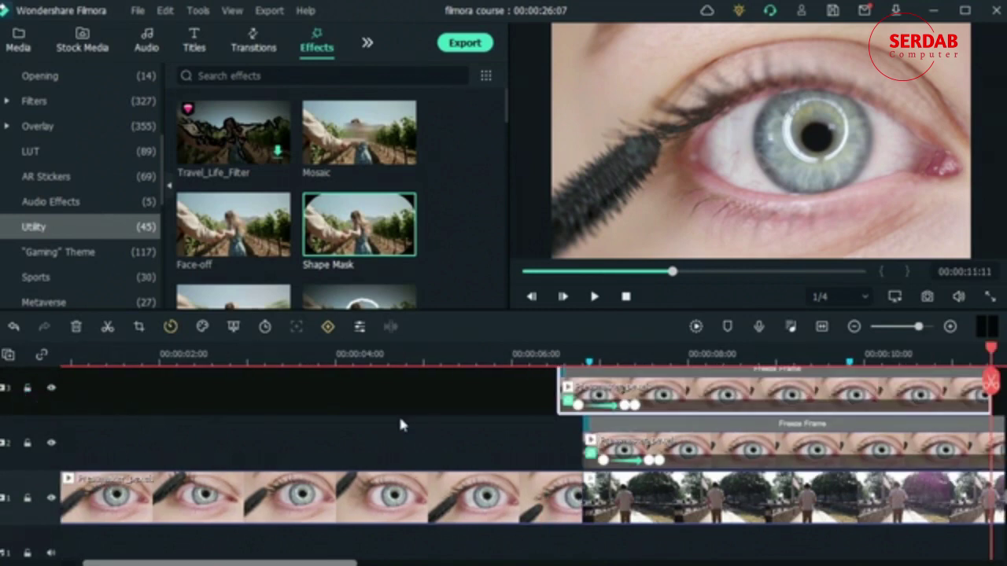
scroll(688, 438, up, 2)
scroll(954, 453, down, 1)
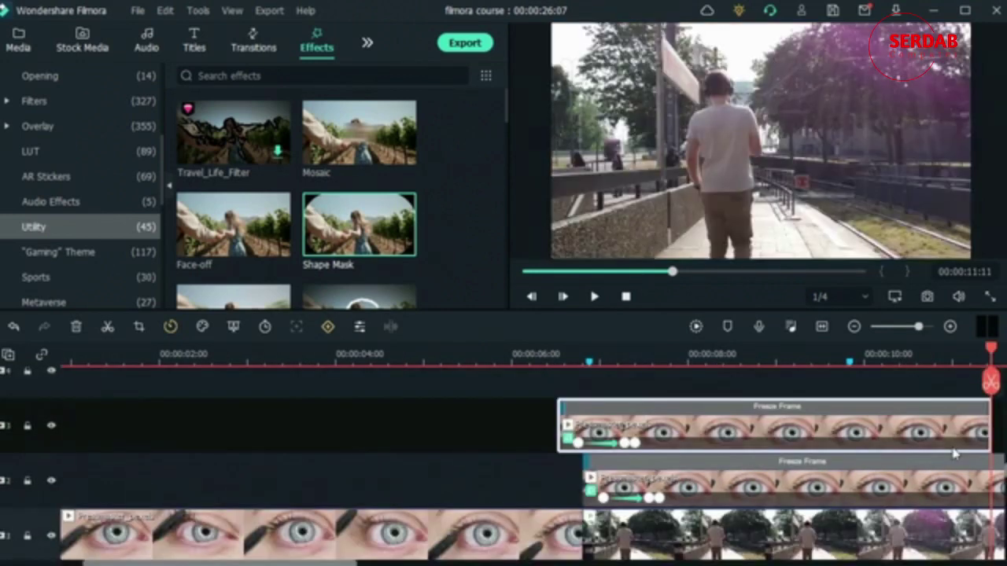
drag(681, 433, 703, 427)
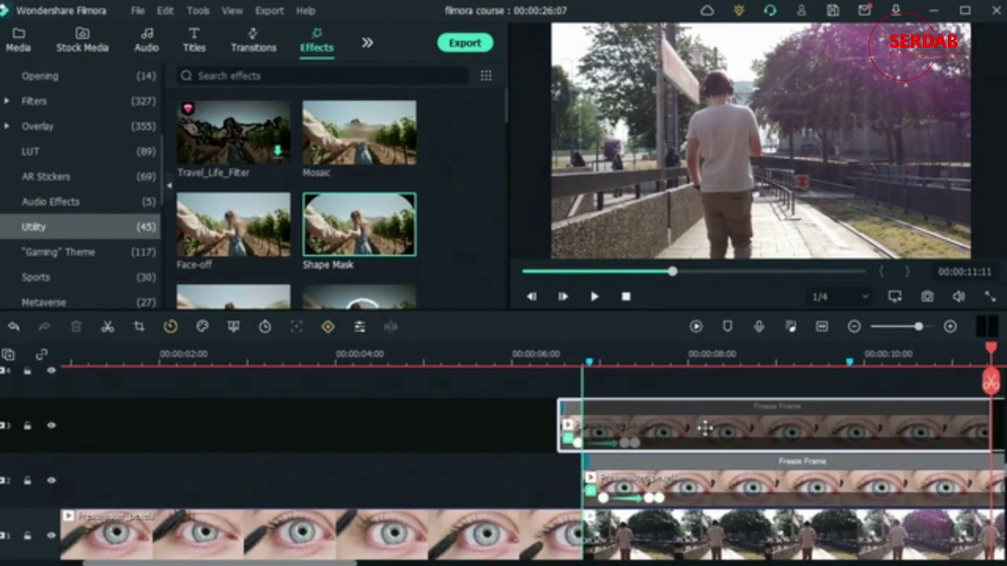
drag(570, 503, 590, 463)
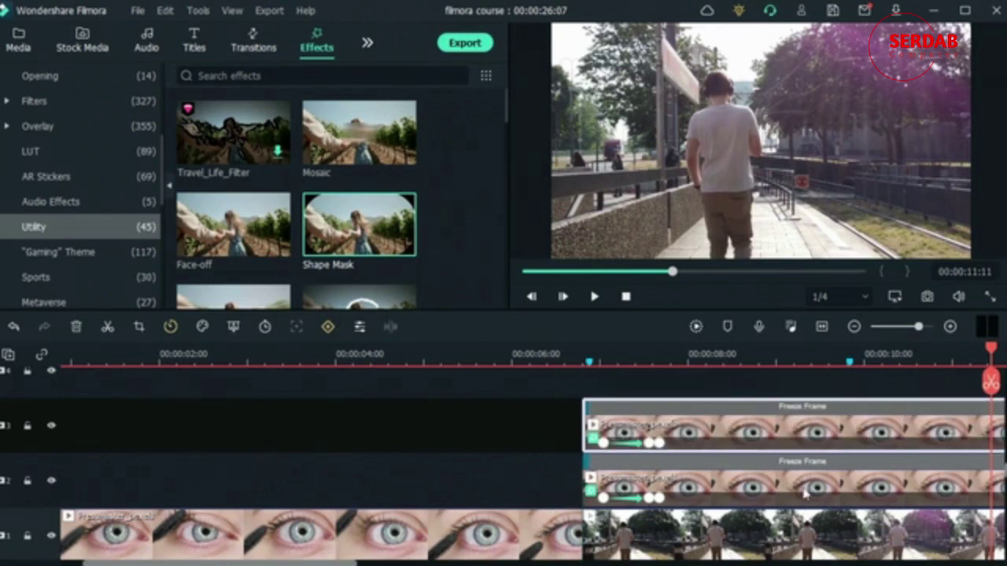
- Trim the end of the freeze frame copy on video track 3 to the second-to-last keyframe, at about 00:00:07:14
scroll(808, 492, down, 1)
scroll(442, 542, right, 3)
click(547, 403)
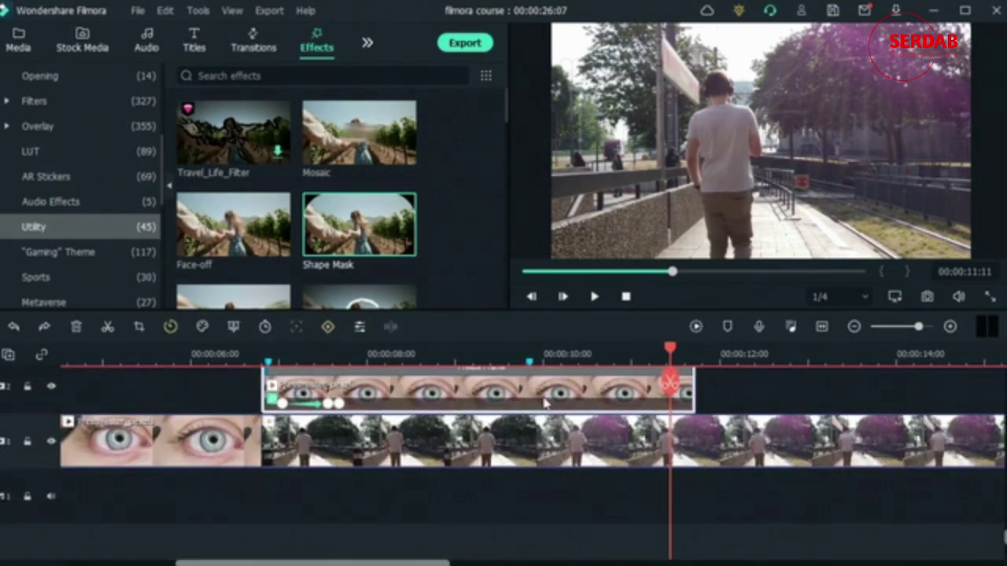
scroll(543, 392, up, 1)
scroll(579, 450, up, 1)
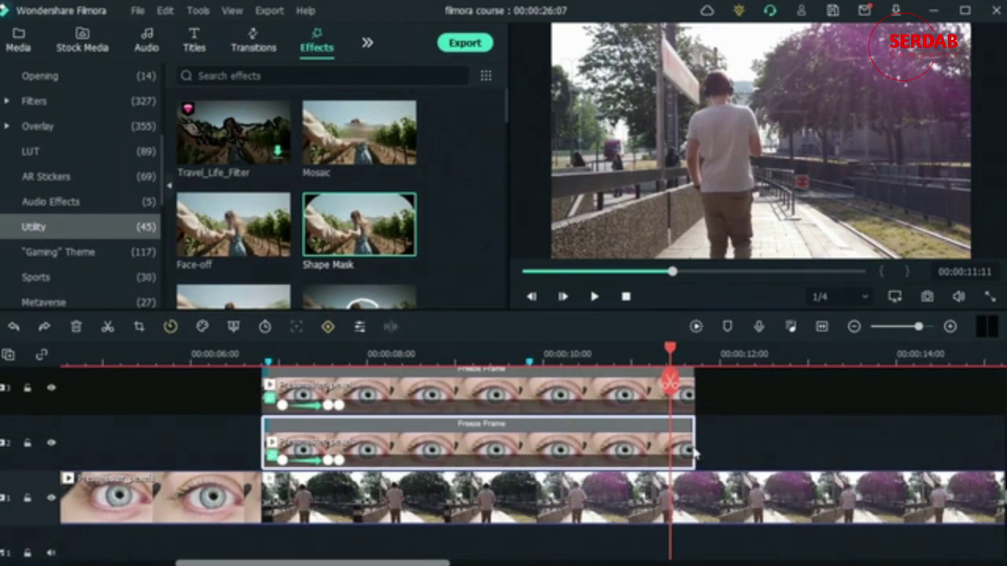
click(610, 383)
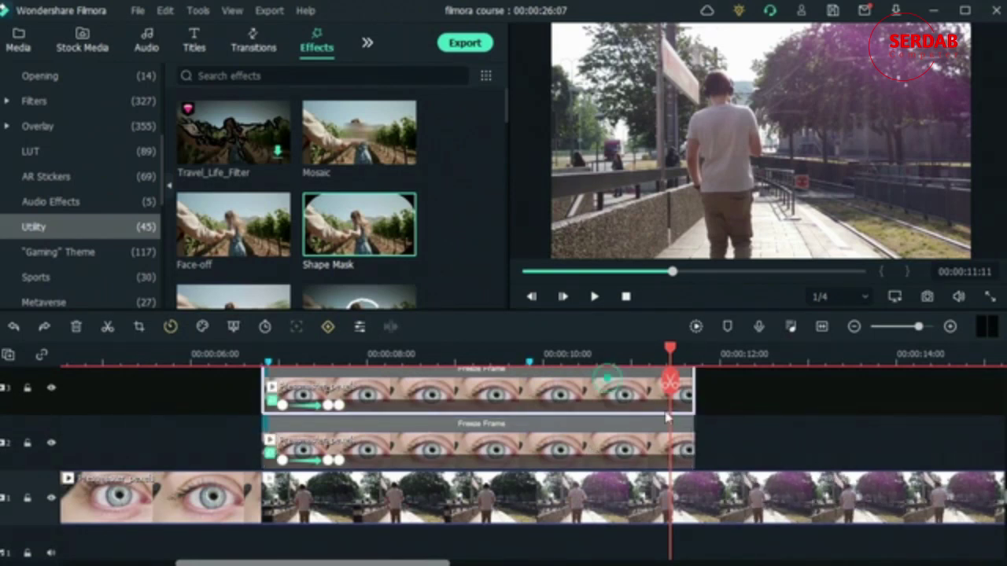
drag(695, 406, 329, 412)
- Move the walking man clip to start at about 00:00:07:14 and place the short freeze frame copy in the gap on video track 1
click(324, 509)
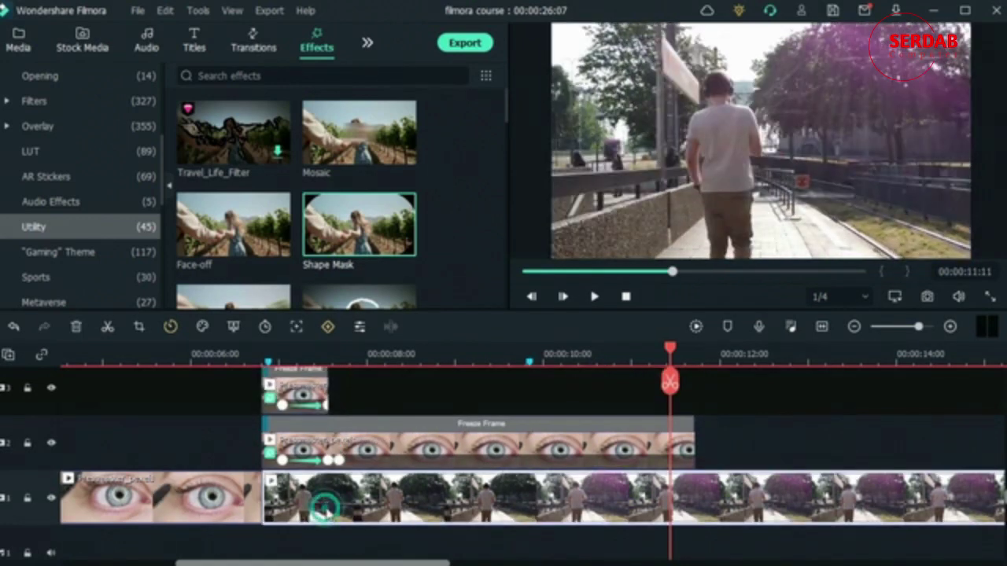
drag(311, 499, 350, 502)
drag(370, 506, 373, 508)
click(311, 401)
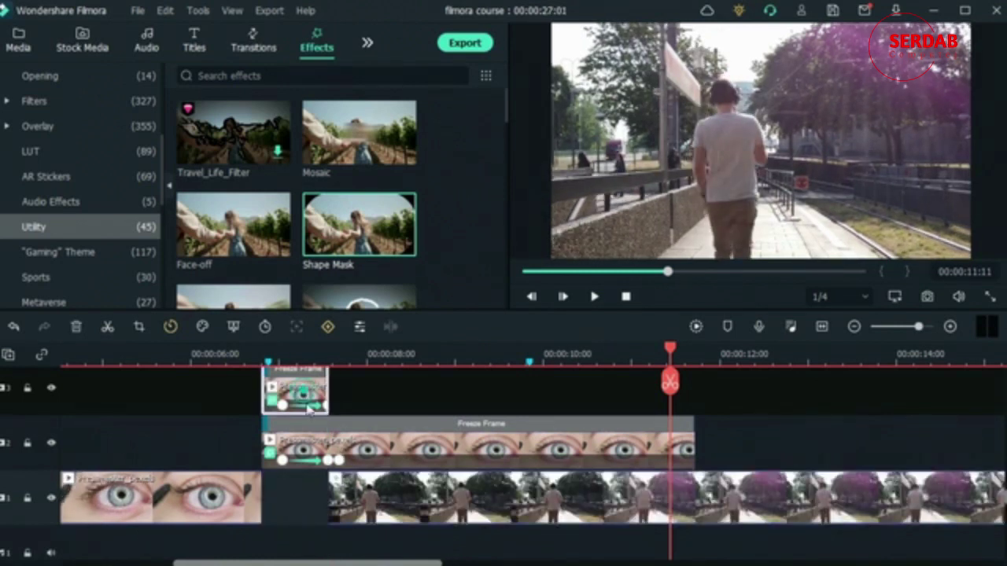
drag(303, 401, 305, 525)
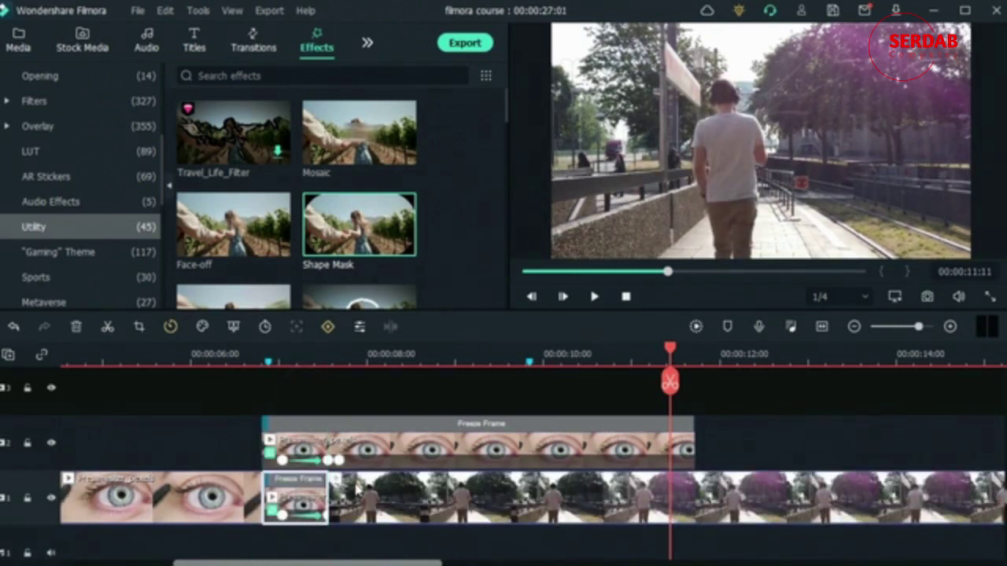
- Disable the Shape Mask effect on the short freeze frame copy on video track 1
click(244, 356)
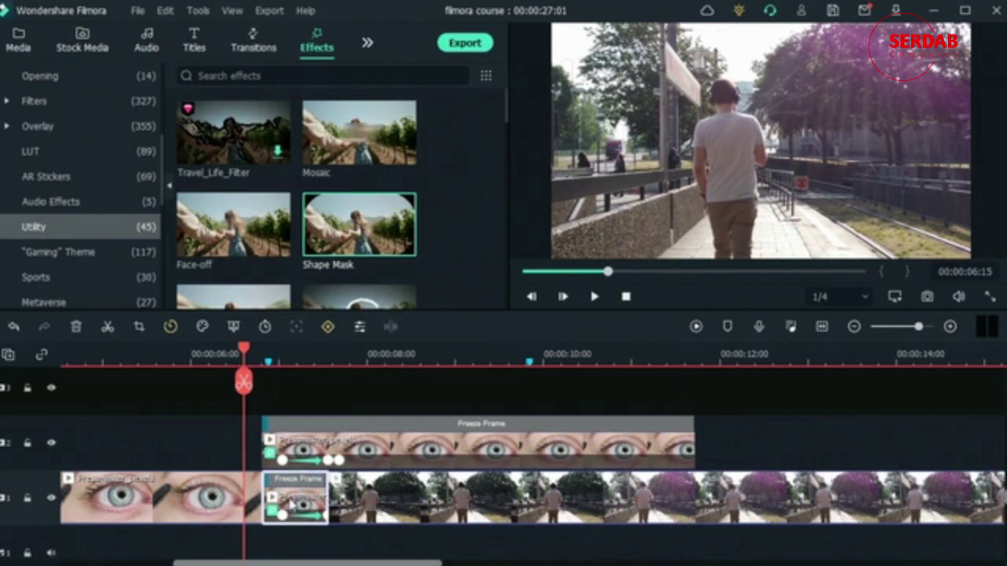
double_click(295, 504)
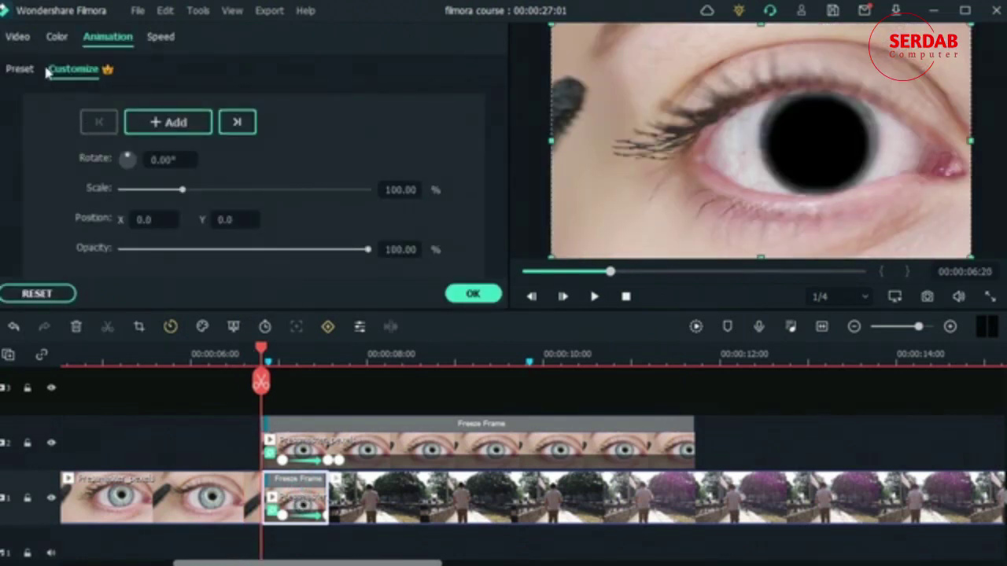
click(31, 41)
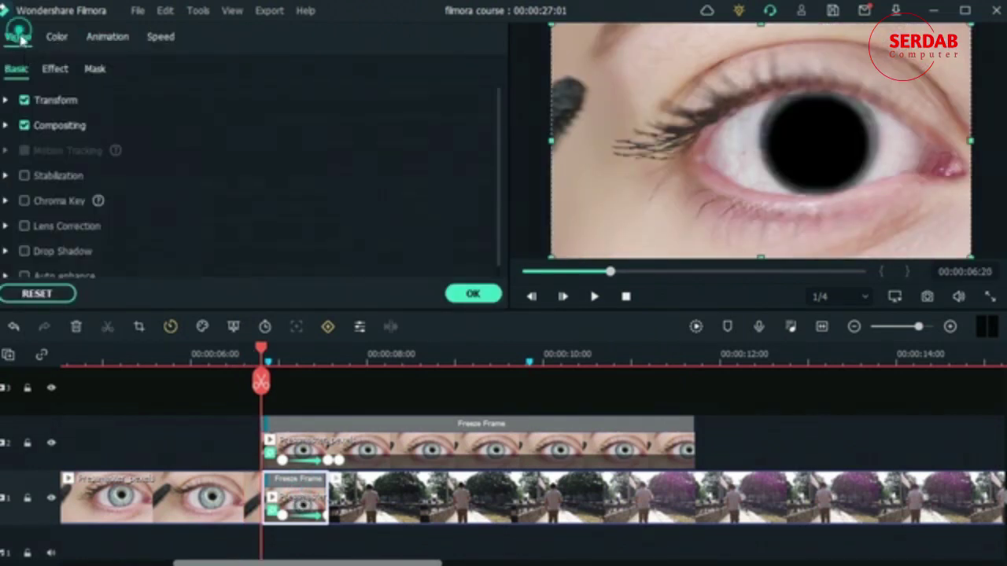
click(62, 69)
click(21, 102)
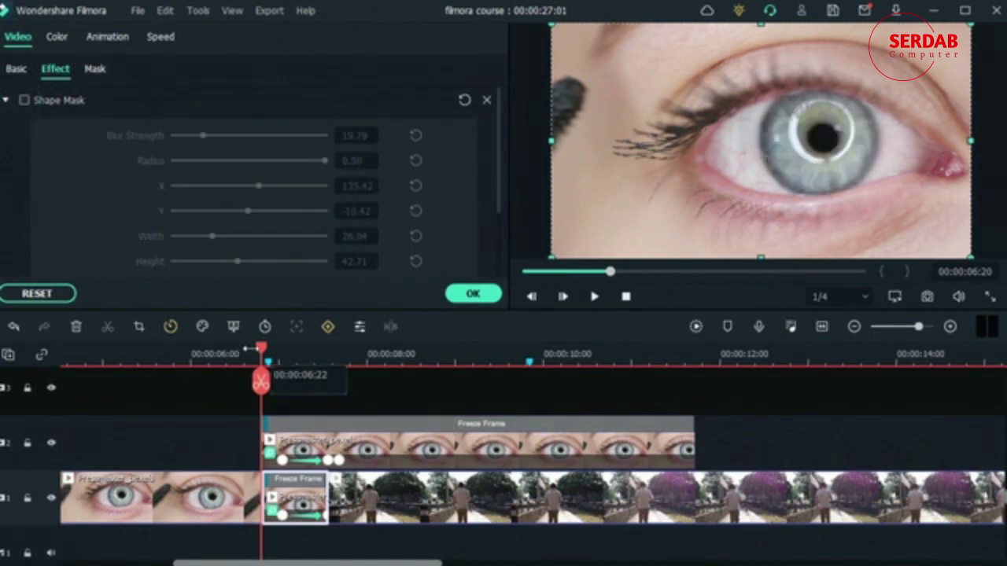
- Delete the custom animation keyframes at 00:00:07:01 and 00:00:07:14 from the short freeze frame on video track 1
click(93, 70)
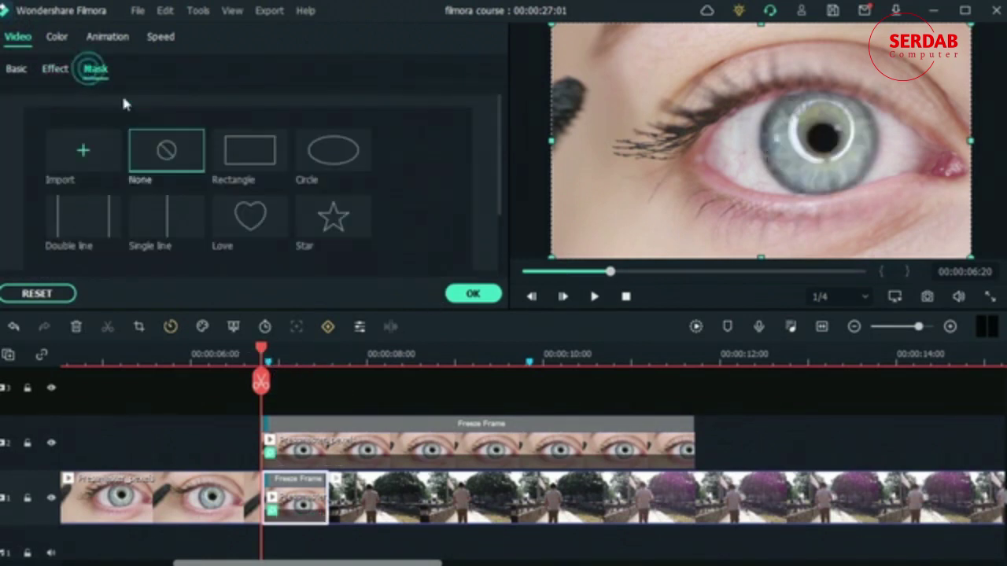
click(105, 37)
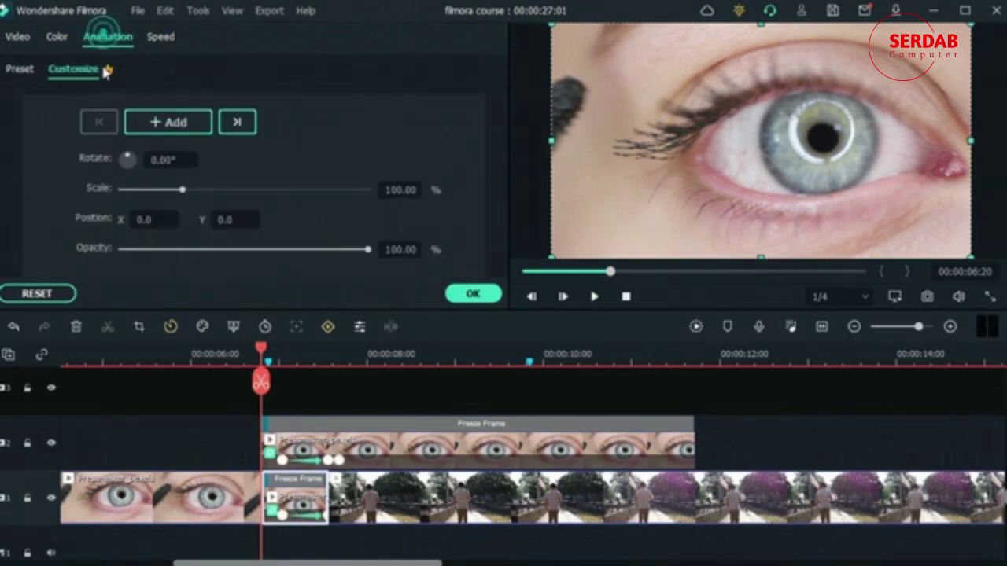
click(283, 524)
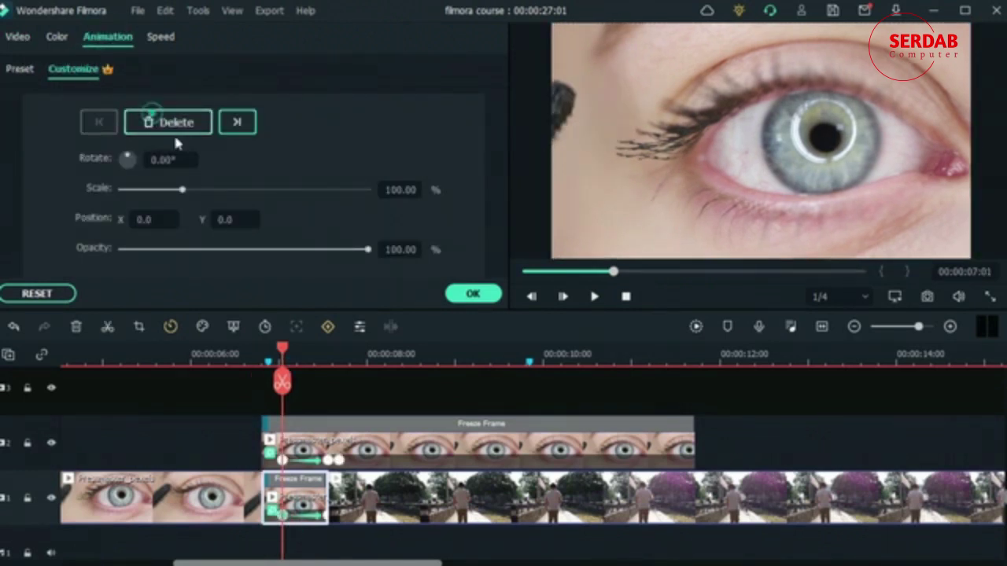
click(146, 120)
click(238, 123)
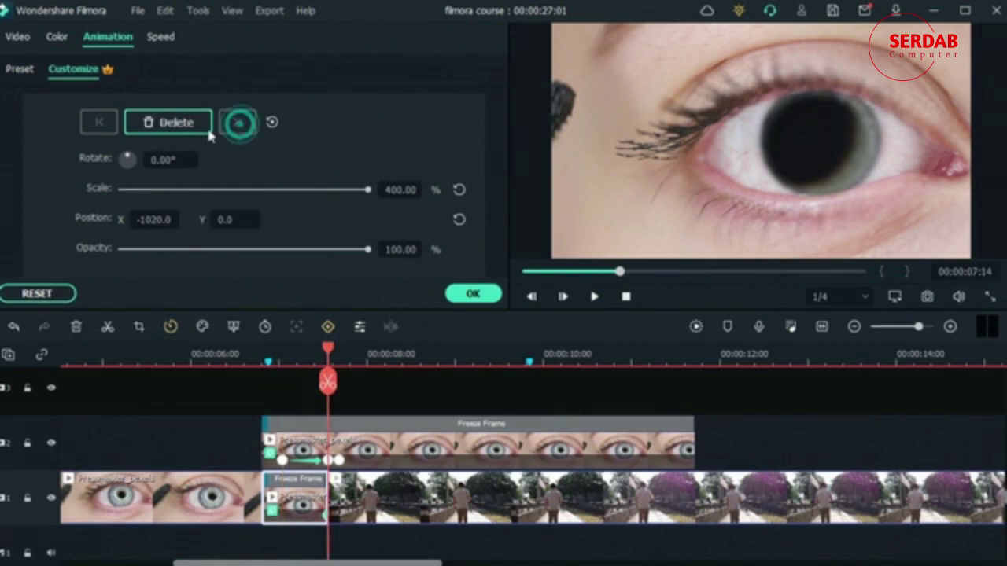
click(163, 122)
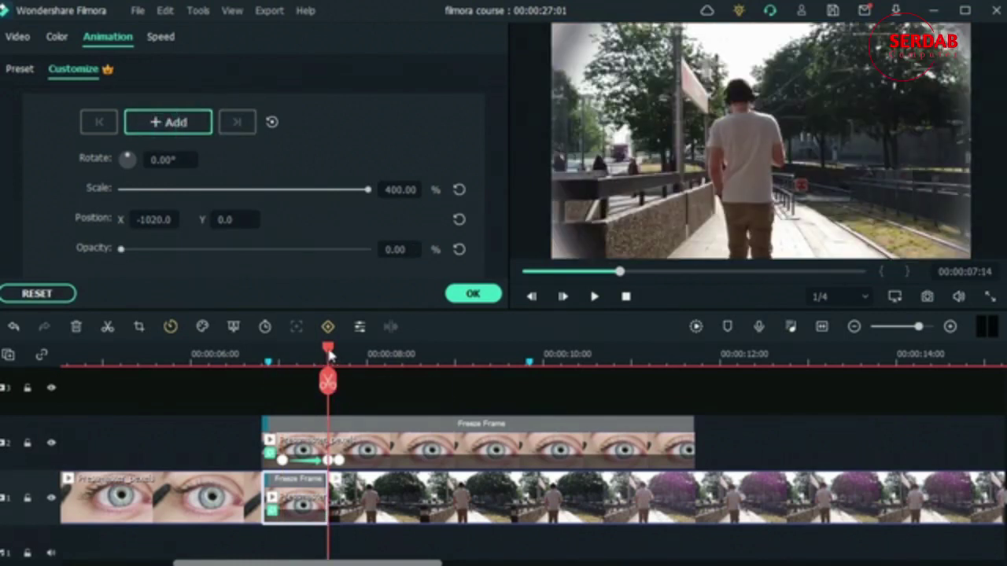
- Set the short freeze frame's opacity to 100% at its start, 00:00:06:20, with a new keyframe
drag(328, 348, 277, 358)
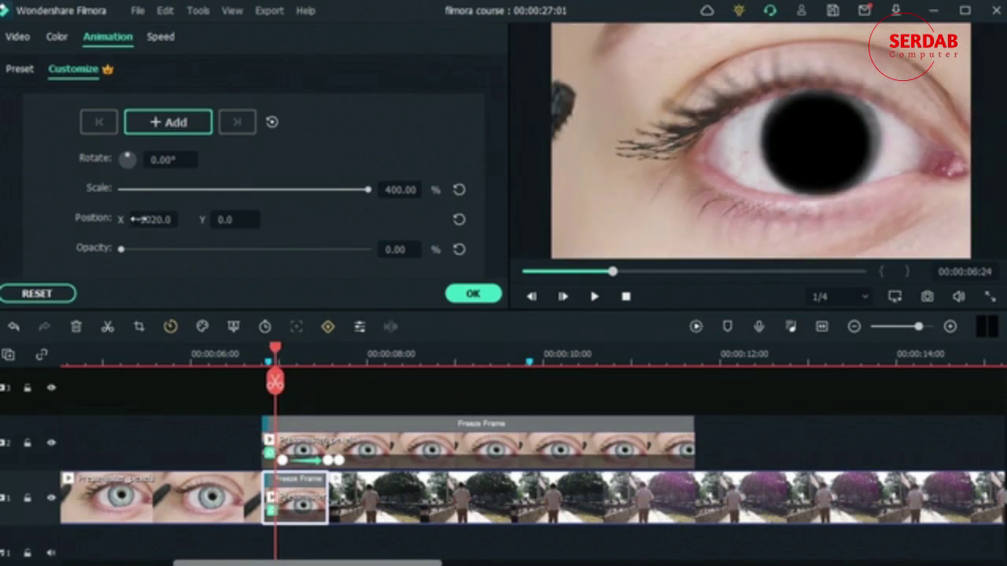
drag(281, 355, 266, 354)
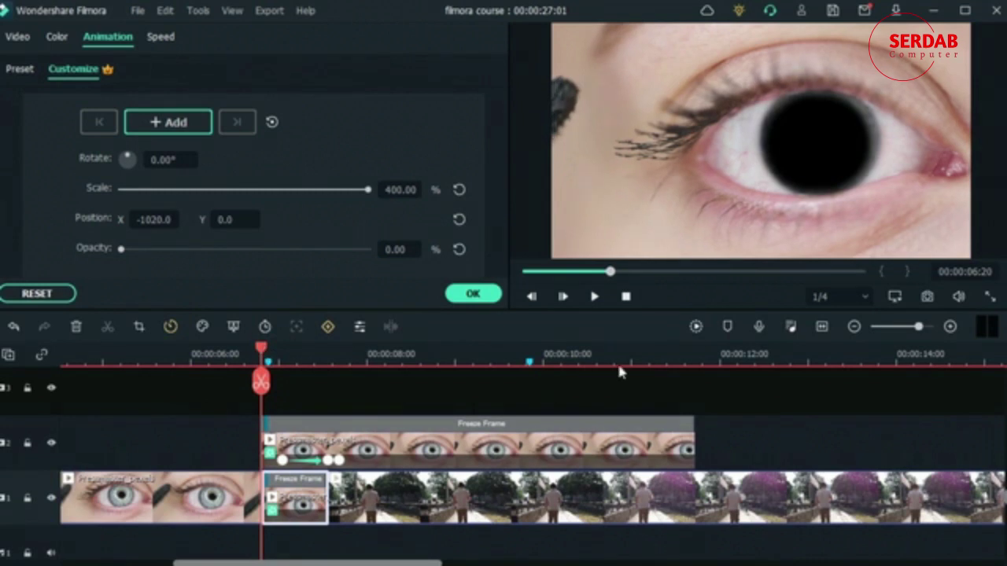
drag(120, 252, 367, 249)
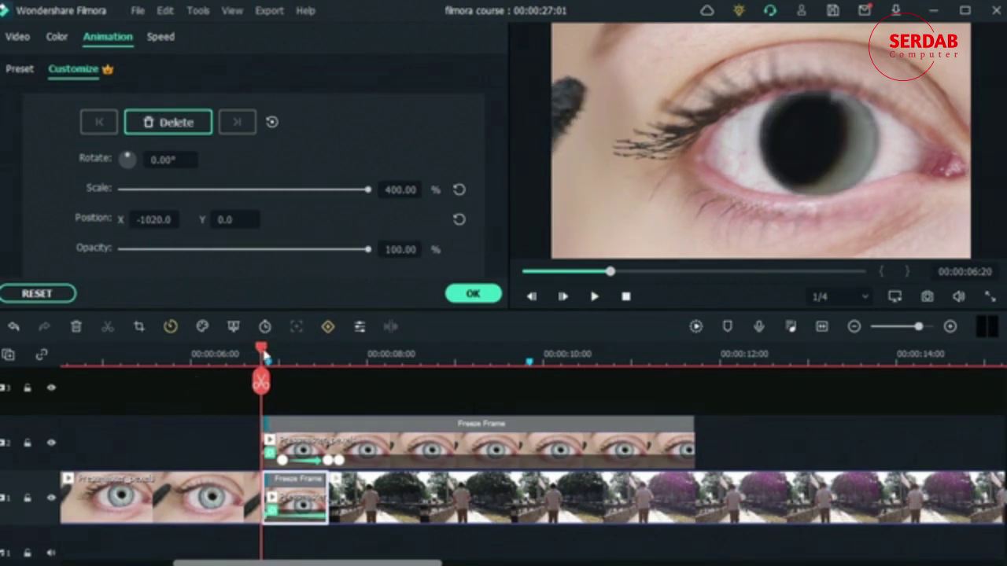
- Add a keyframe at 00:00:06:22 on the short freeze frame with scale 100% and X position 0
mouse_move(265, 356)
mouse_down()
mouse_move(253, 354)
mouse_move(269, 359)
mouse_up()
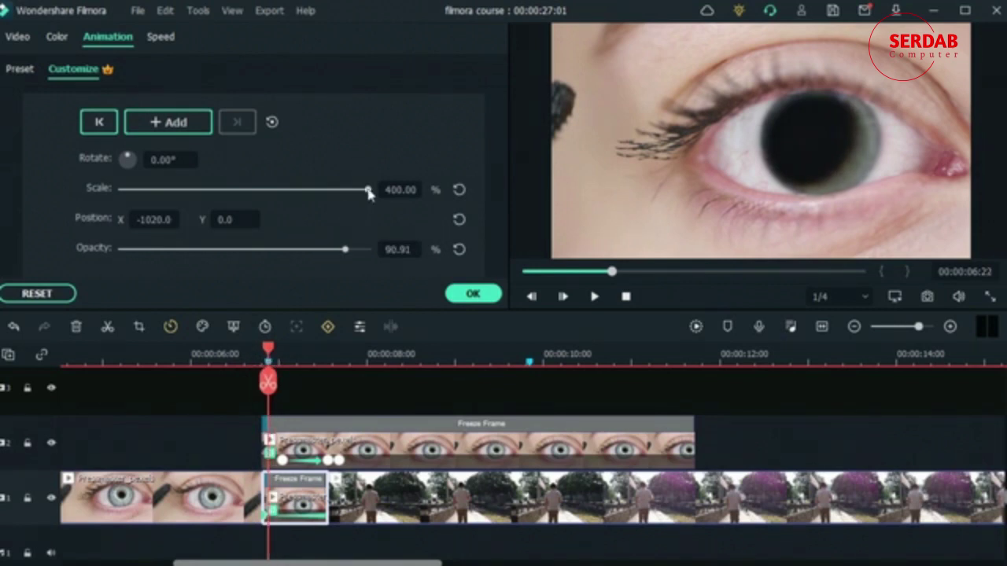
drag(369, 195, 85, 218)
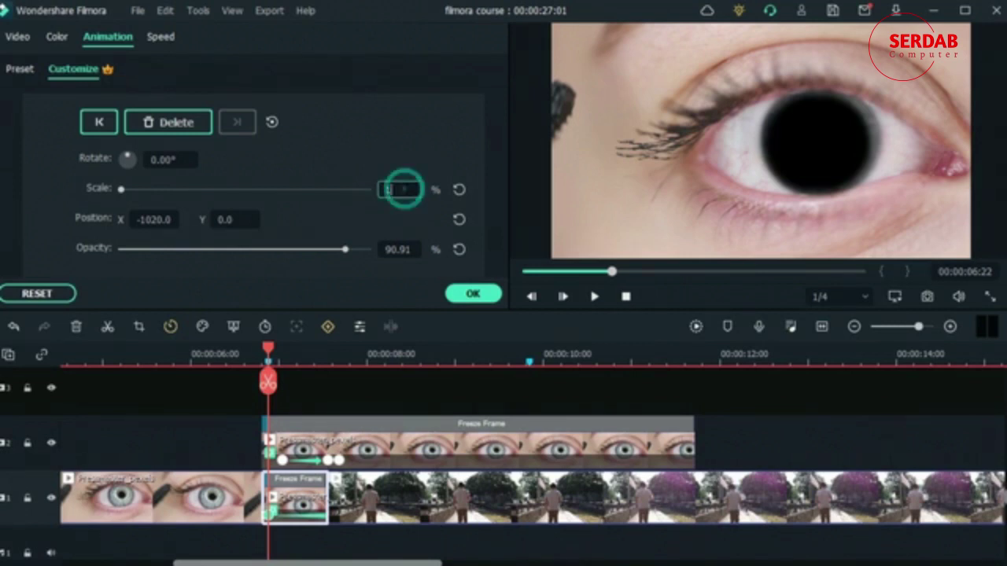
text(100.00)
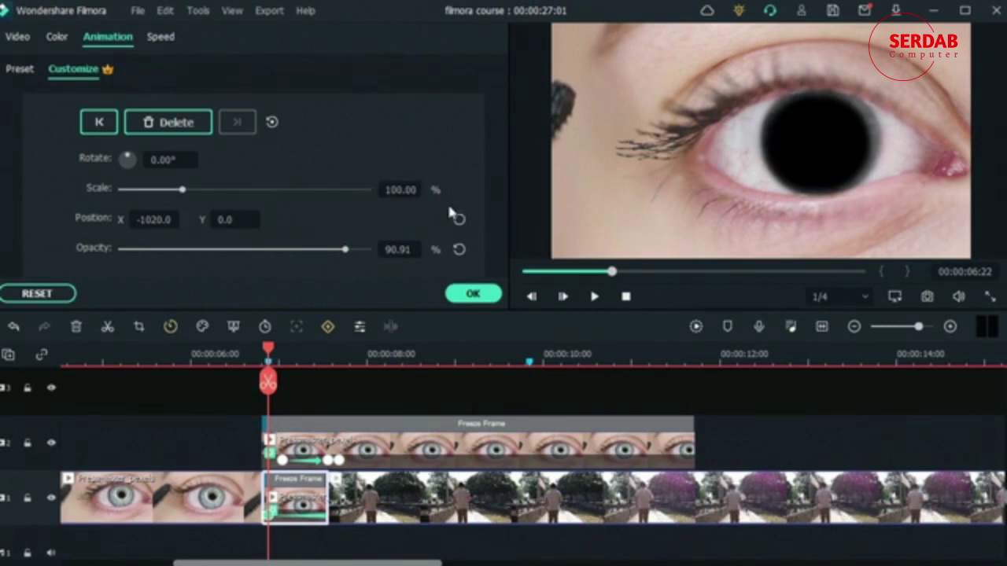
double_click(153, 219)
text(0)
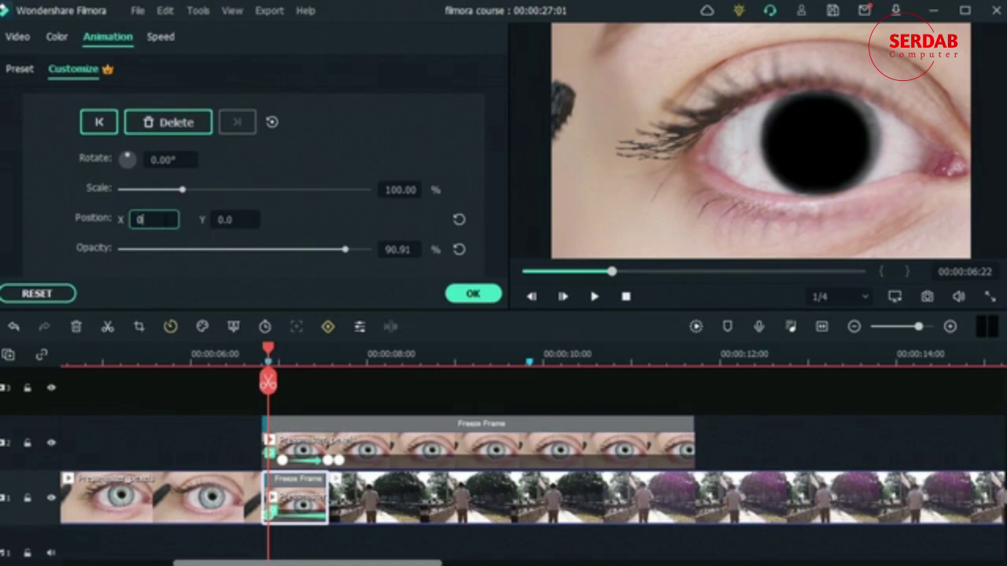
key(Return)
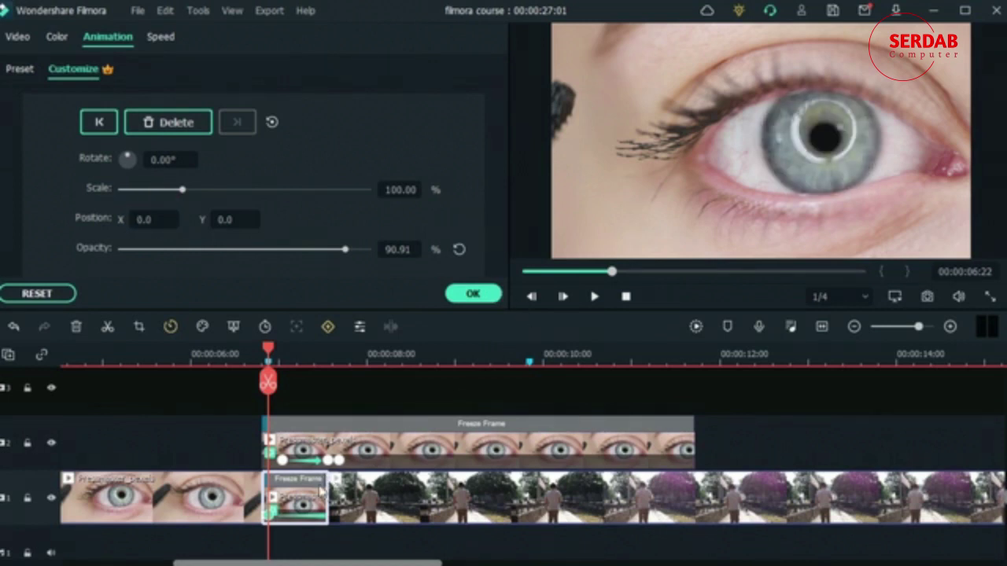
- Move the track 2 freeze frame's first keyframe to 00:00:07:02 and set the short freeze frame's opacity there to 0%
mouse_move(279, 363)
mouse_down()
mouse_move(269, 355)
mouse_move(313, 369)
mouse_move(286, 363)
mouse_up()
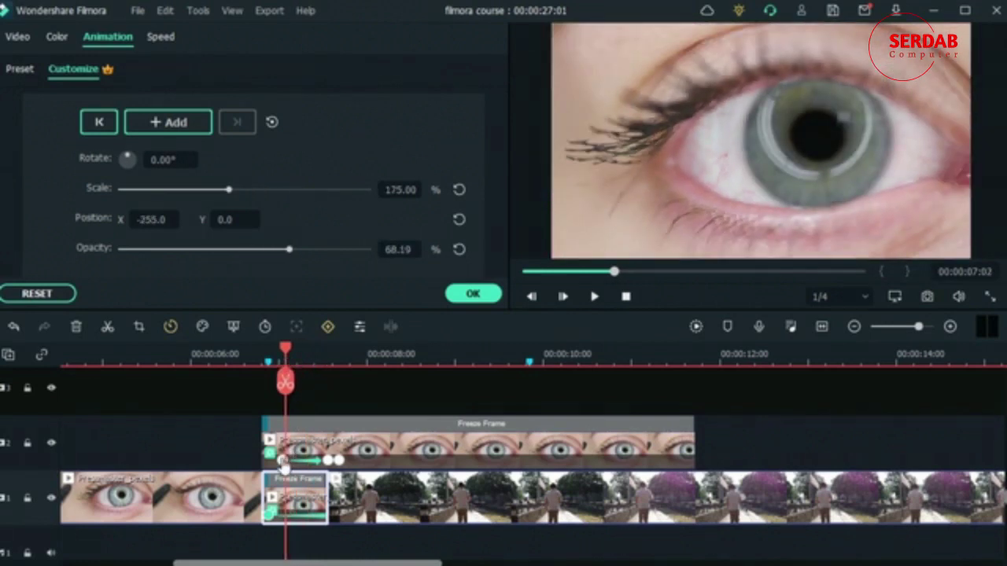
click(281, 460)
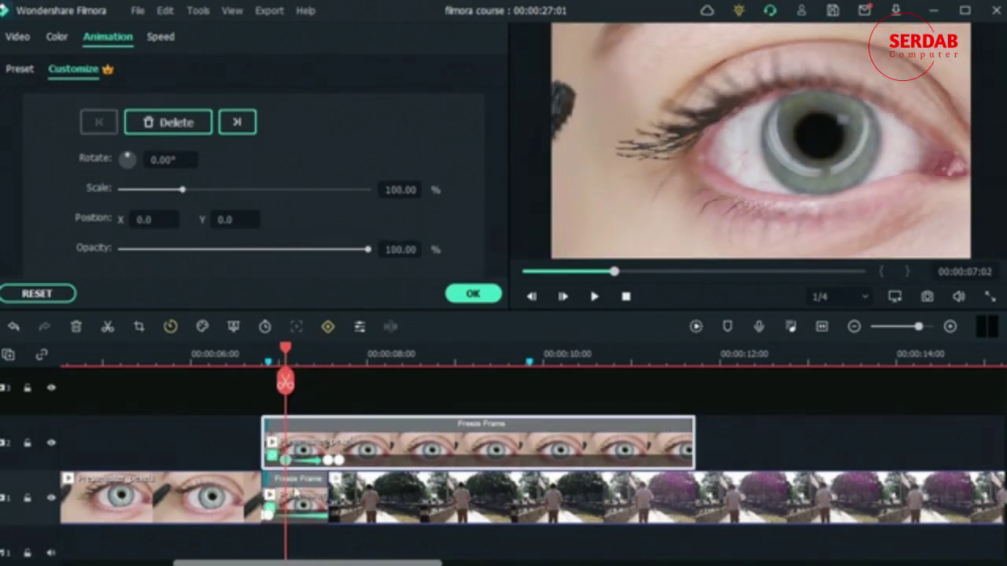
click(302, 498)
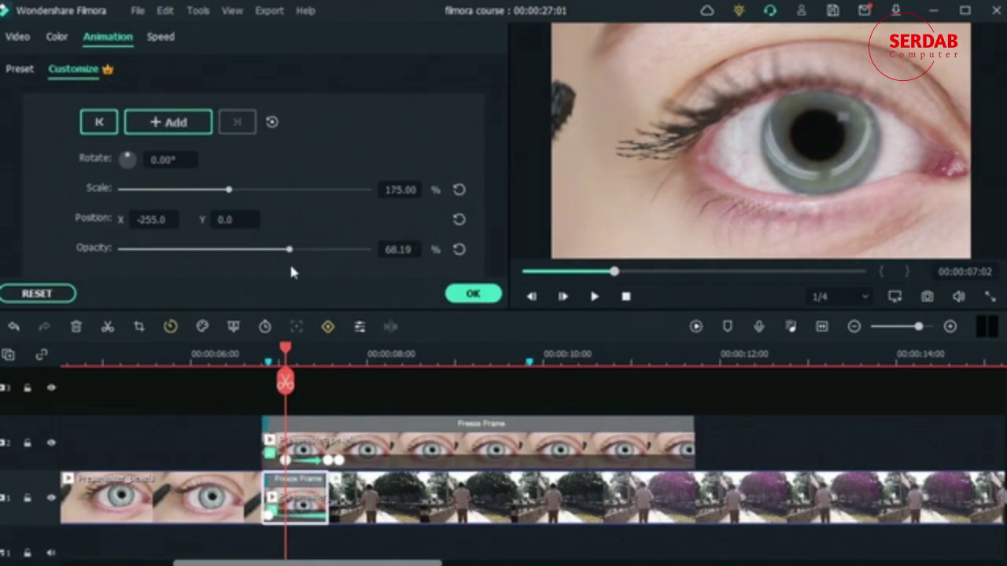
drag(290, 250, 68, 256)
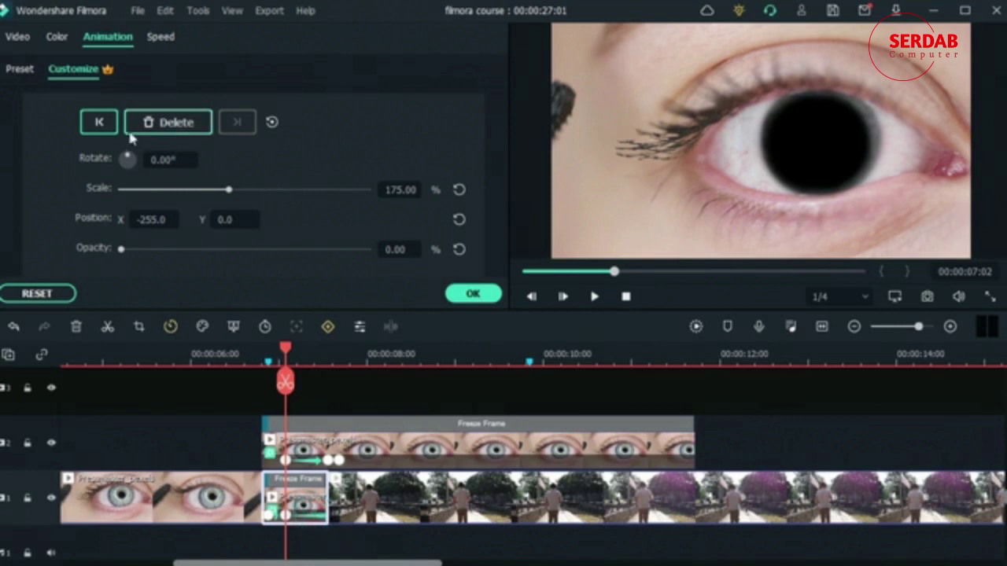
- Delete the short freeze frame's keyframe at 00:00:06:20 and move its 00:00:06:22 keyframe close to the clip's start
click(107, 120)
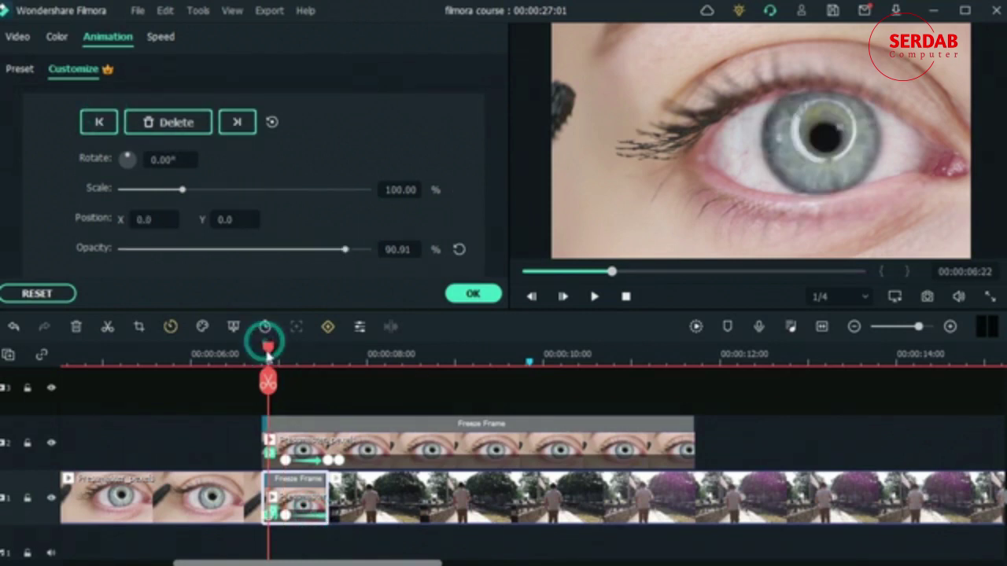
drag(266, 347, 250, 347)
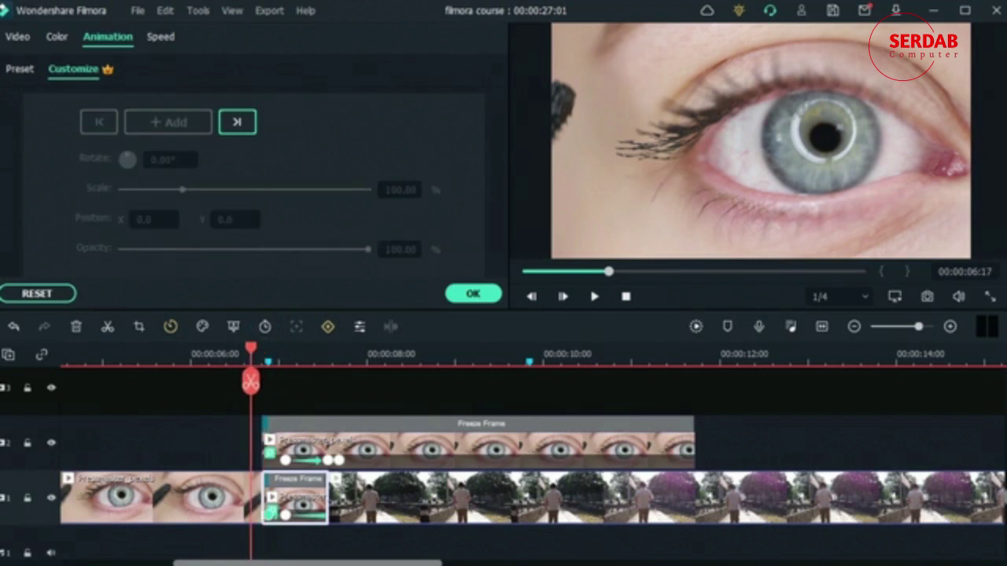
click(950, 326)
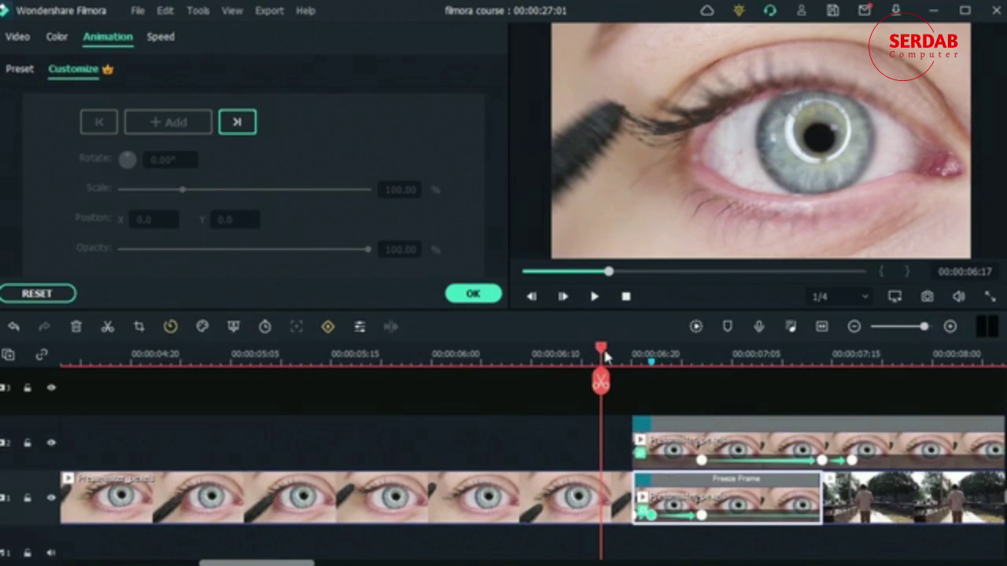
click(631, 356)
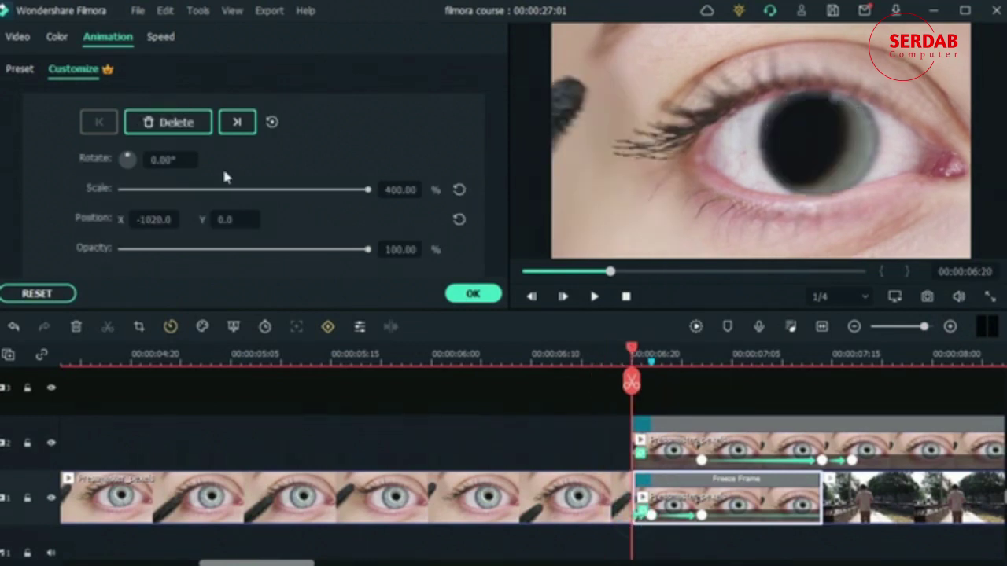
click(172, 124)
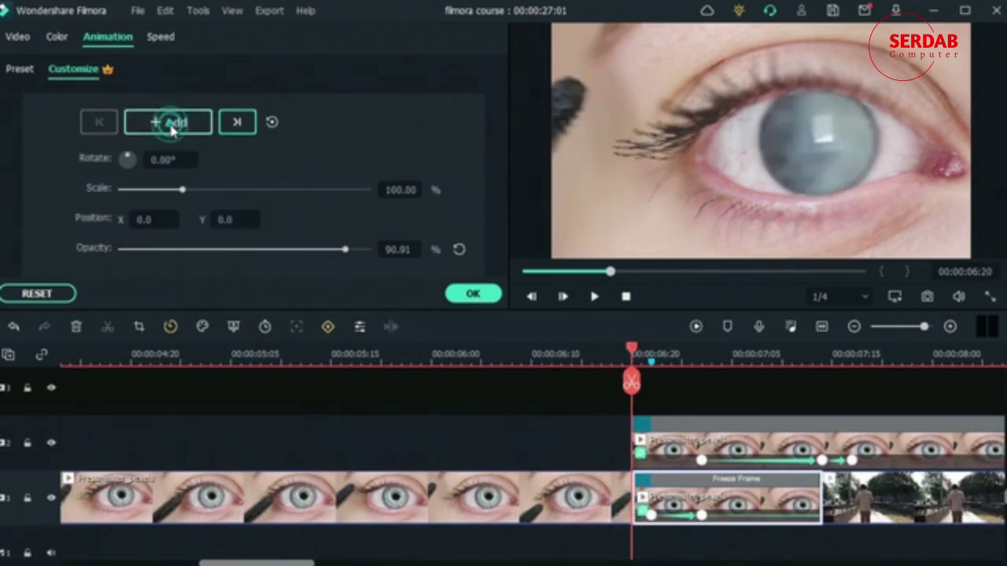
click(652, 516)
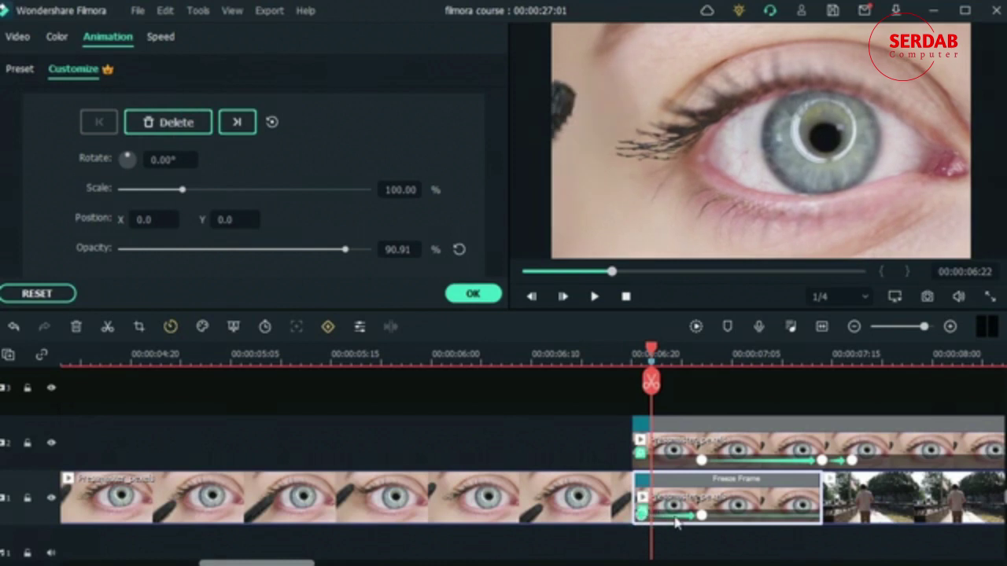
key(Left)
- Trim the end of the short freeze frame on video track 1 to its last keyframe at 00:00:07:02
click(593, 352)
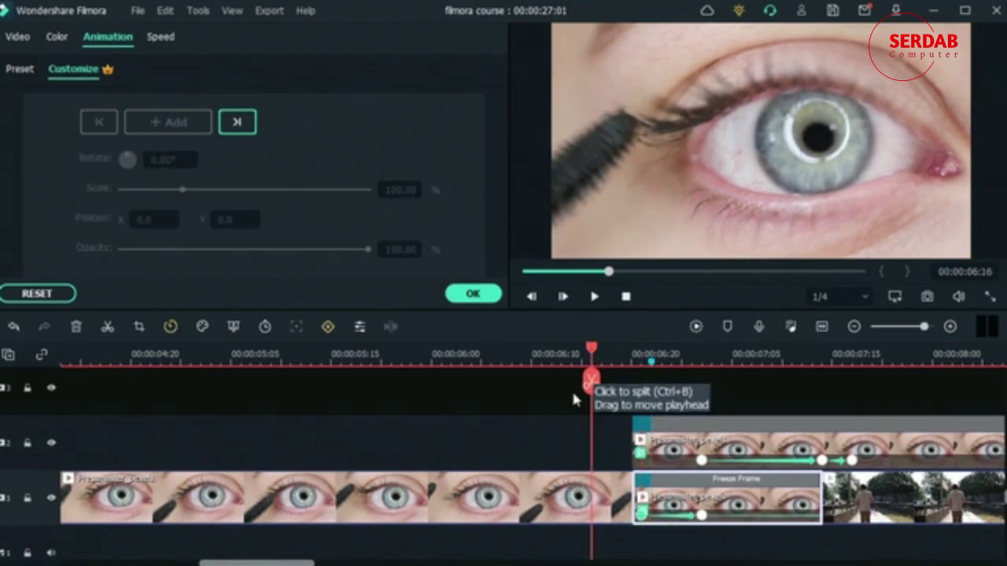
drag(592, 349, 696, 378)
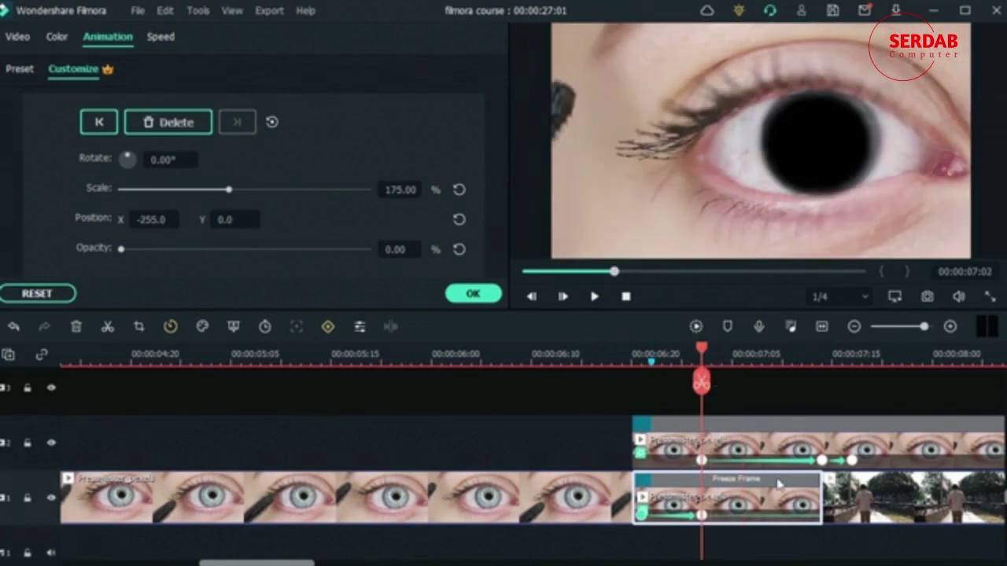
drag(821, 507, 702, 507)
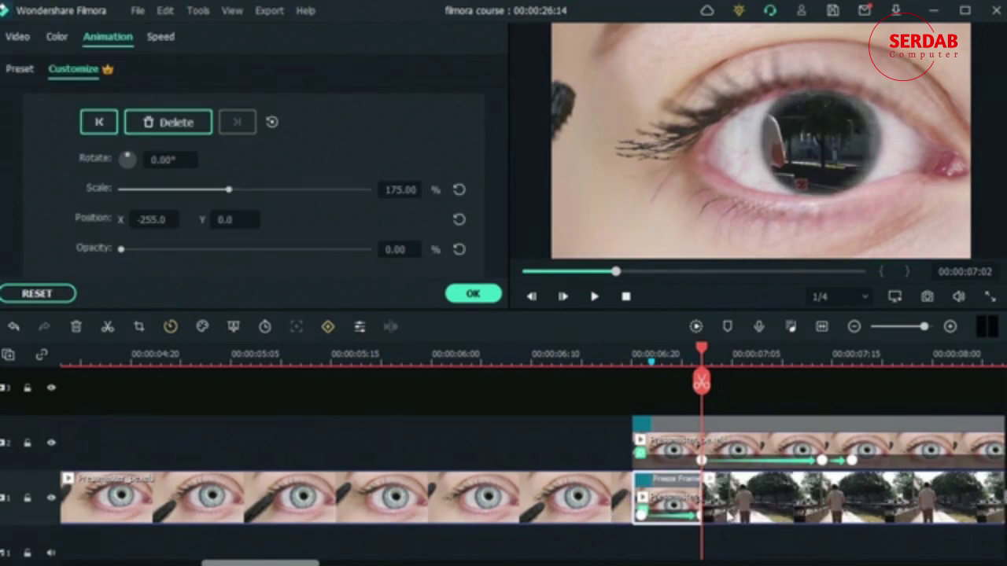
mouse_move(701, 348)
mouse_down()
mouse_move(683, 351)
mouse_move(692, 359)
mouse_up()
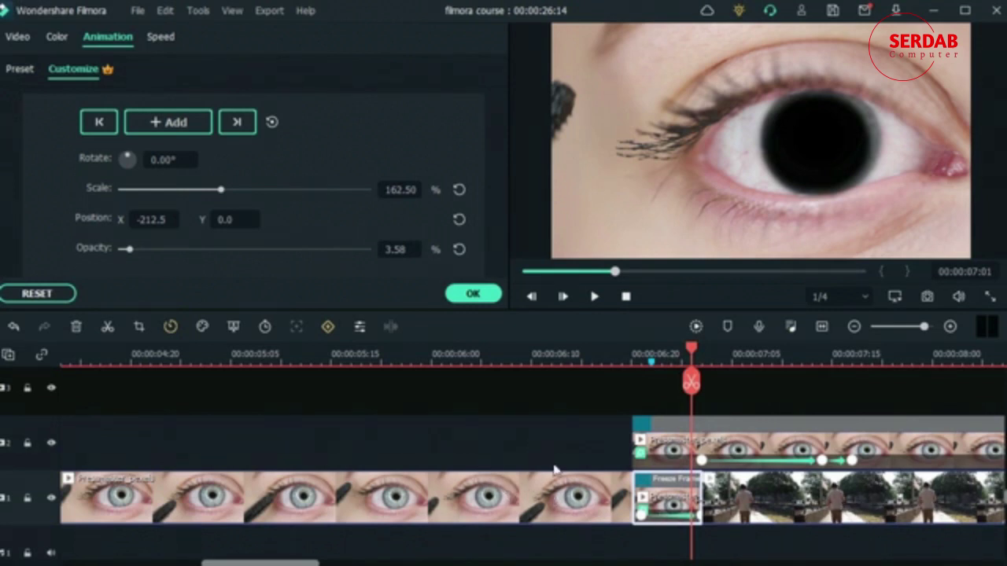
- Move the eye clip and short freeze frame up to video track 2 and the long freeze frame to video track 3
drag(517, 494, 557, 455)
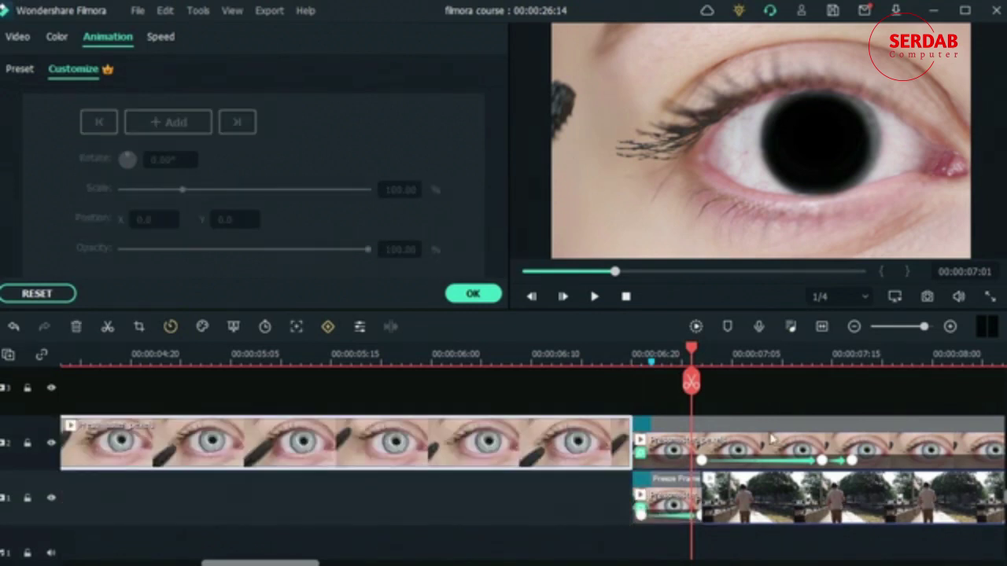
click(770, 439)
drag(784, 393, 785, 395)
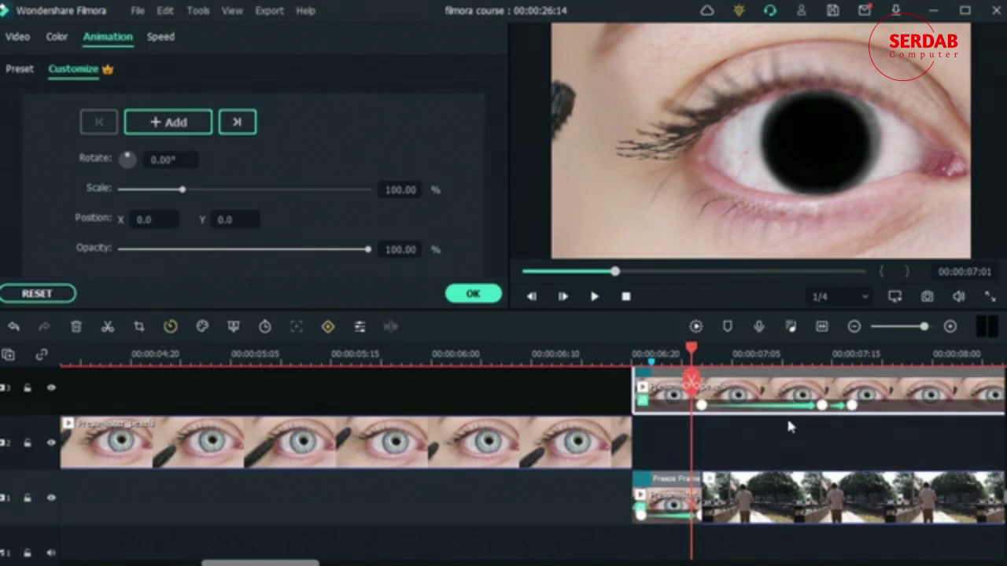
click(668, 503)
drag(663, 501, 669, 451)
- Shift the walking man clip on video track 1 so it starts in line with the freeze frames at 00:00:06:20
click(767, 507)
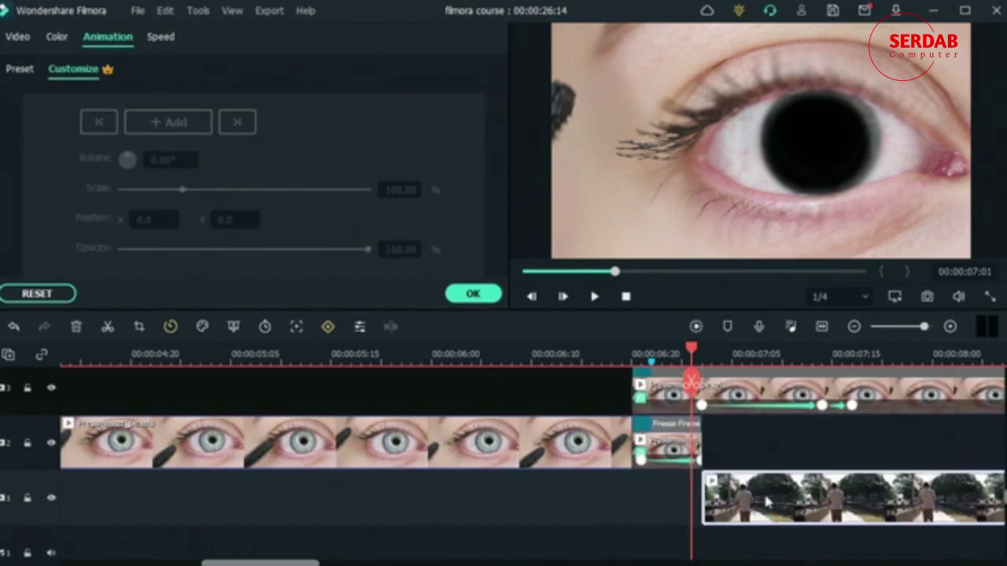
drag(767, 506, 752, 489)
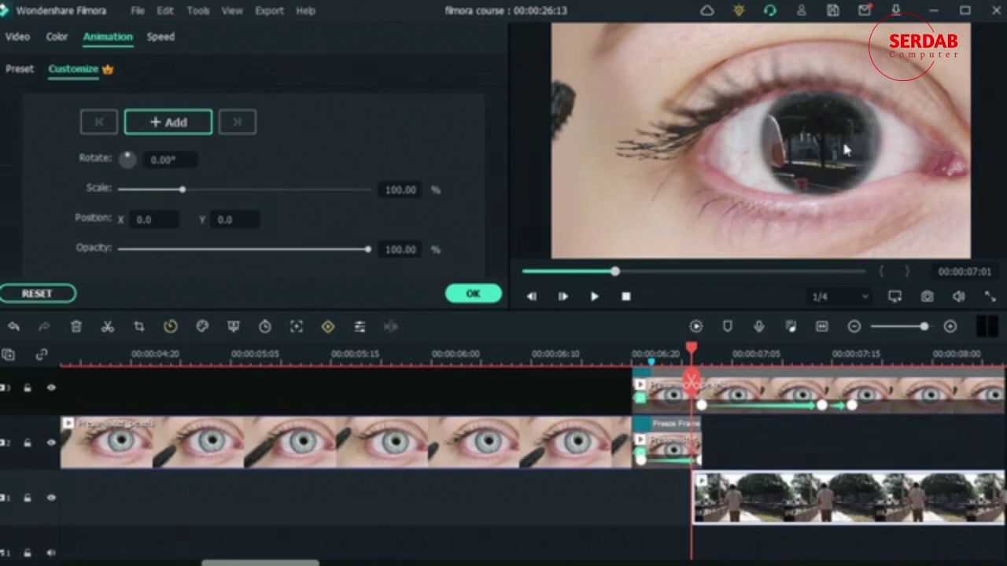
drag(696, 349, 661, 351)
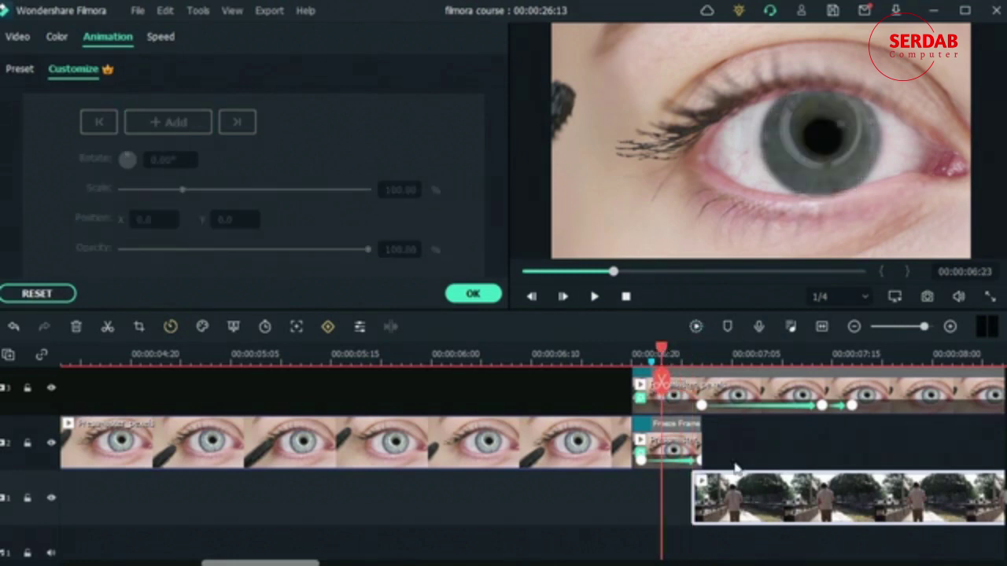
drag(740, 488, 681, 474)
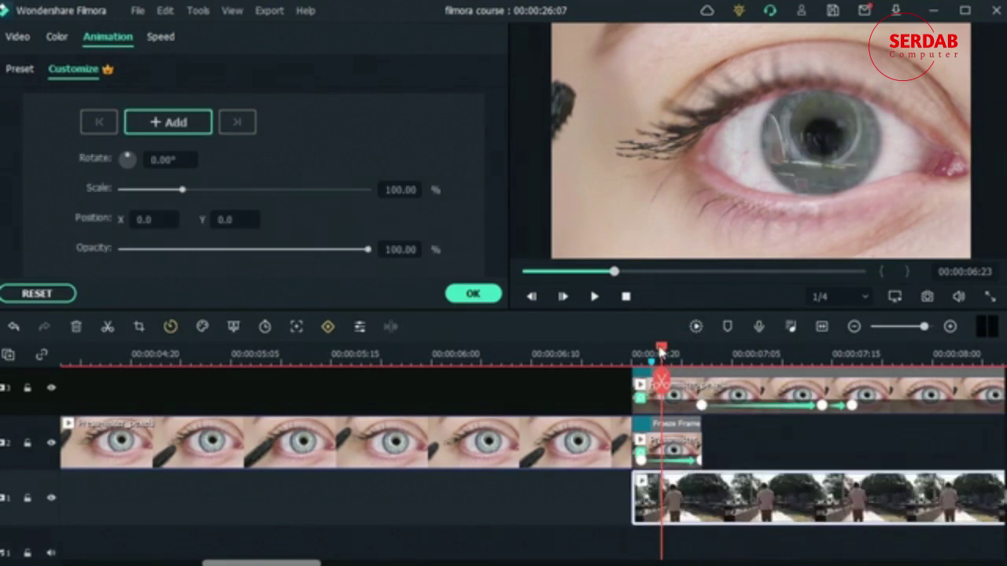
- Move the middle keyframe of the long freeze frame on video track 3 from 00:00:07:14 back to about 00:00:07:10
drag(659, 348, 748, 416)
click(821, 405)
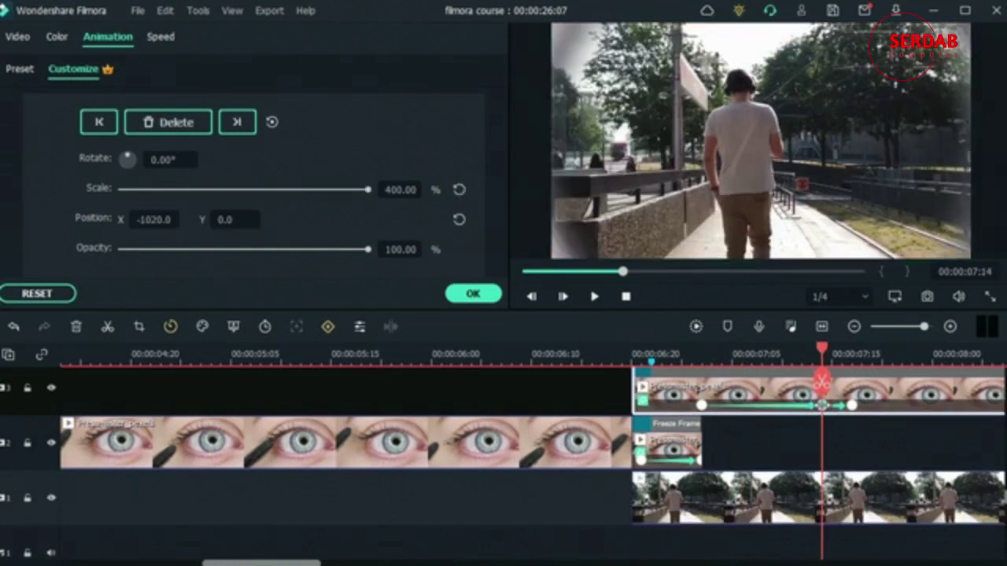
drag(821, 405, 782, 405)
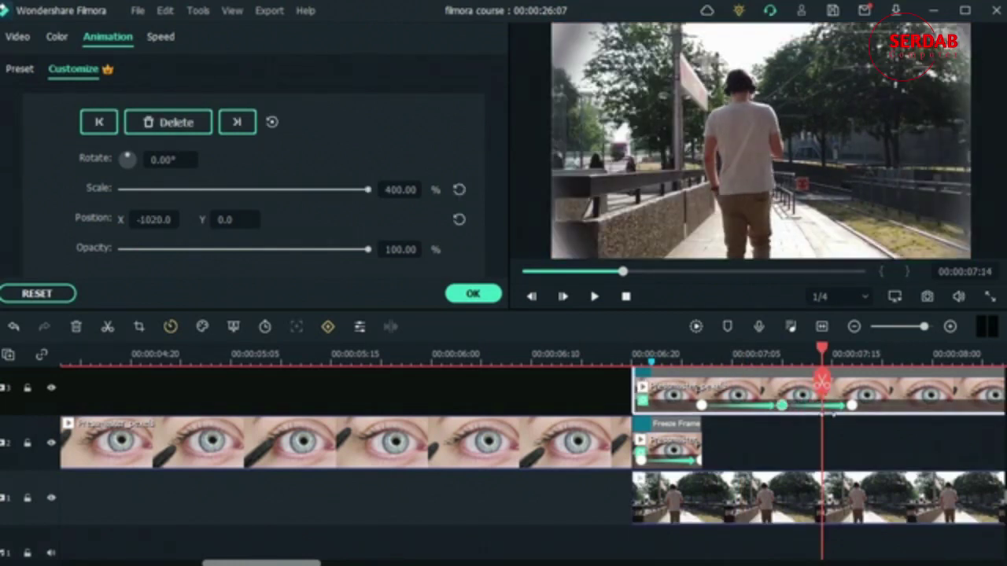
- Move the last keyframe of the long freeze frame on video track 3 back to about 00:00:07:13
click(781, 405)
click(852, 405)
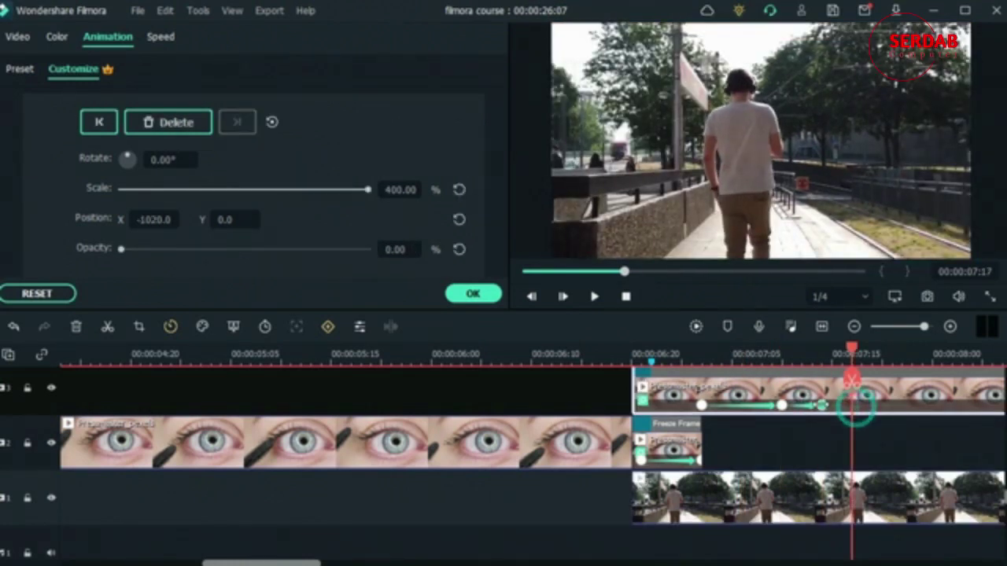
drag(821, 405, 816, 405)
click(812, 405)
- Render the timeline preview and play the finished eye zoom transition from the start of the sequence
click(696, 327)
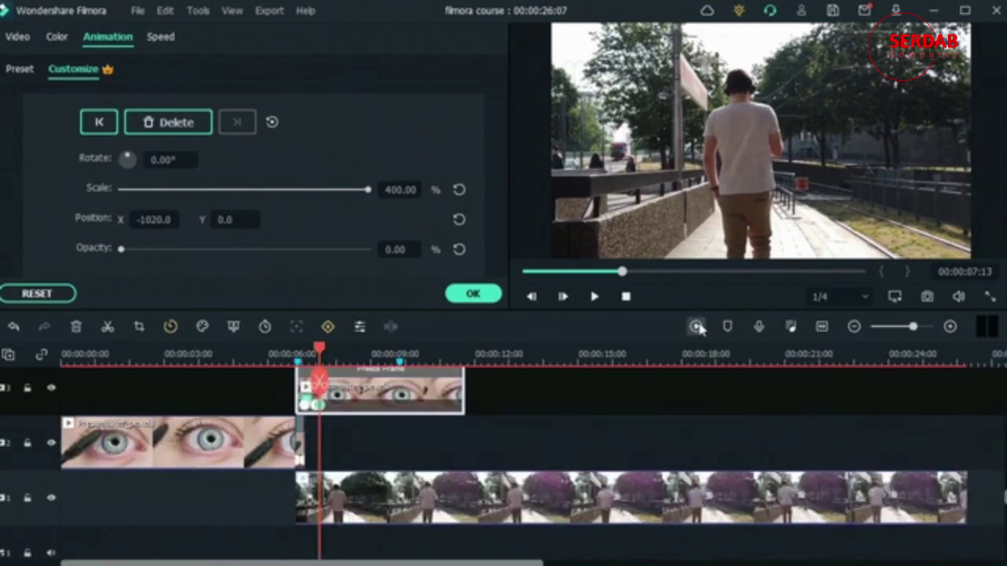
click(532, 296)
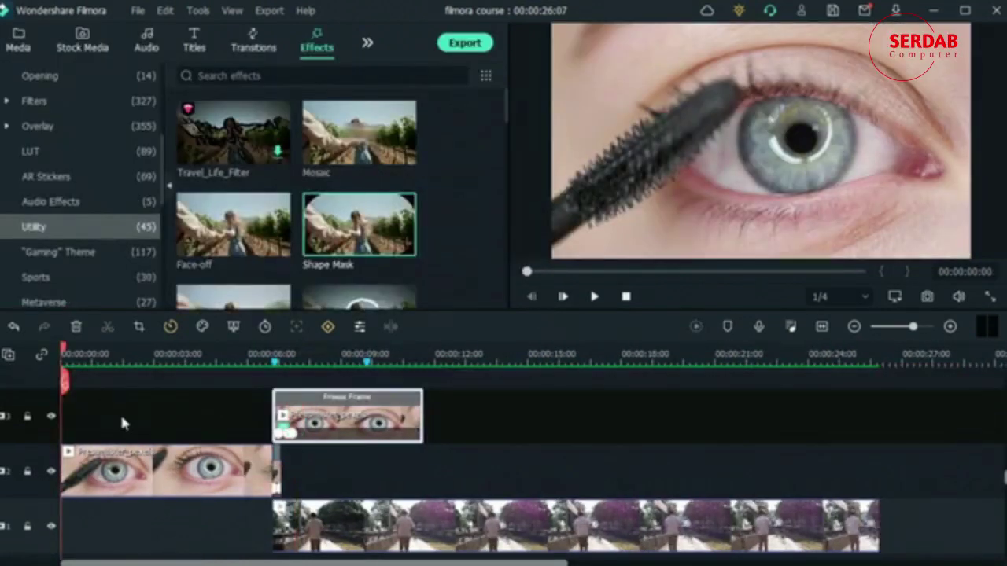
key(space)
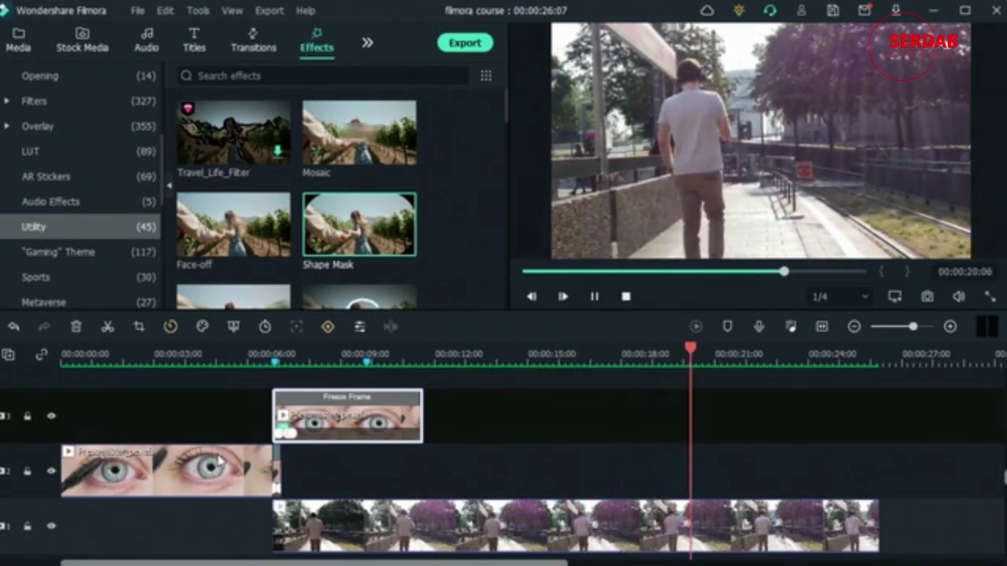
key(space)
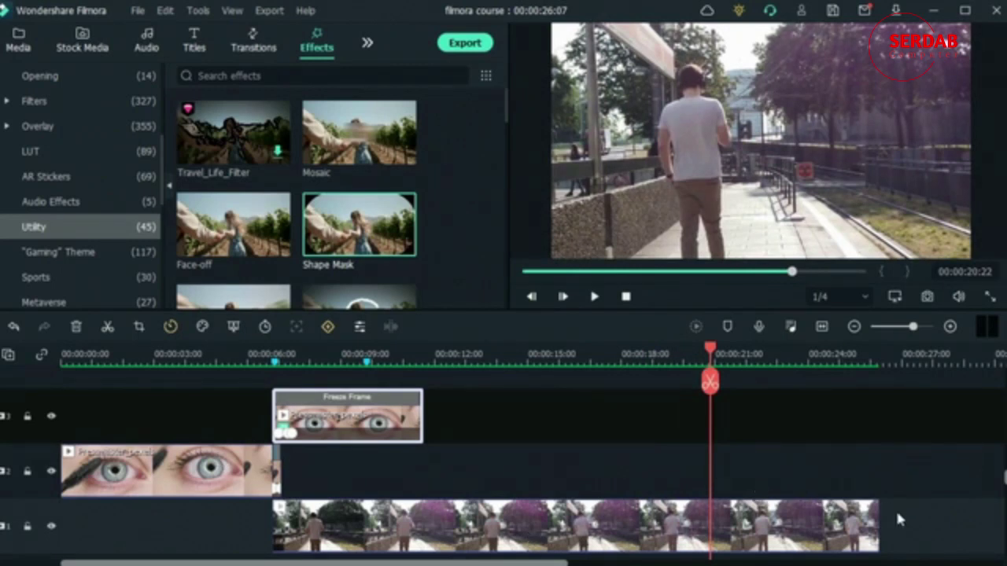
- Delete all clips on the three video tracks to empty the timeline
drag(906, 514, 262, 433)
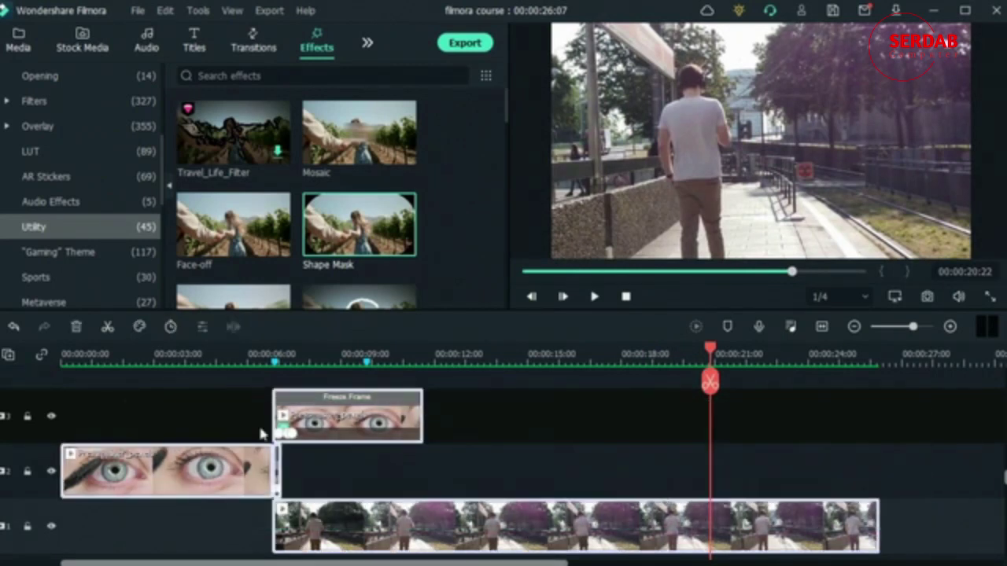
key(Delete)
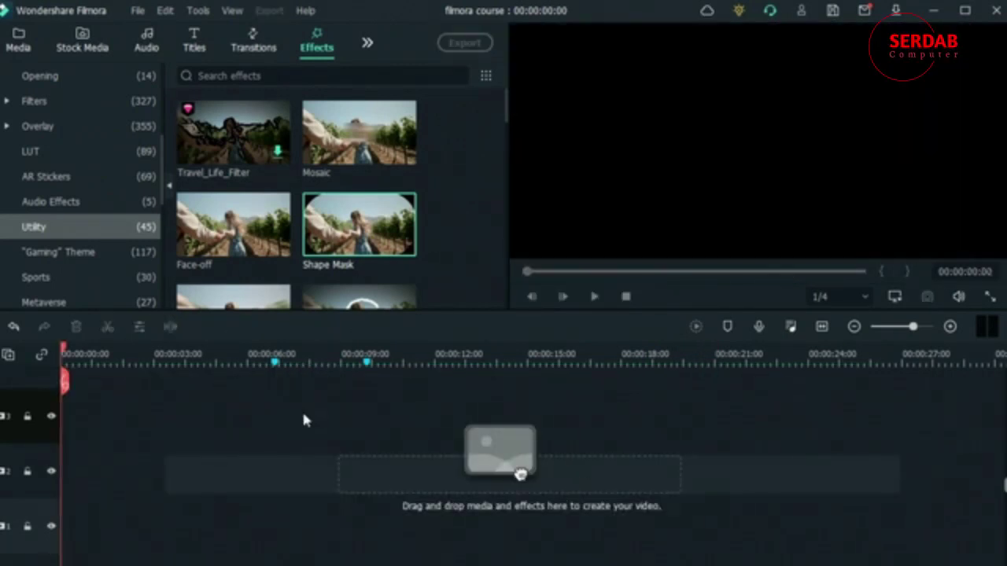
- Add the Gradient 1 sample color at the start of video track 2, lasting about 12 seconds
click(19, 41)
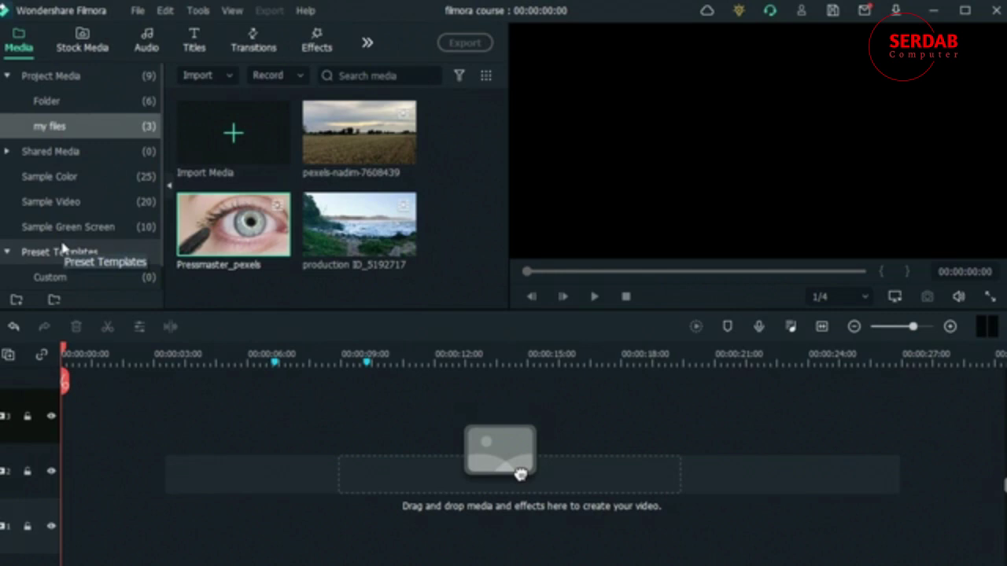
scroll(79, 251, down, 1)
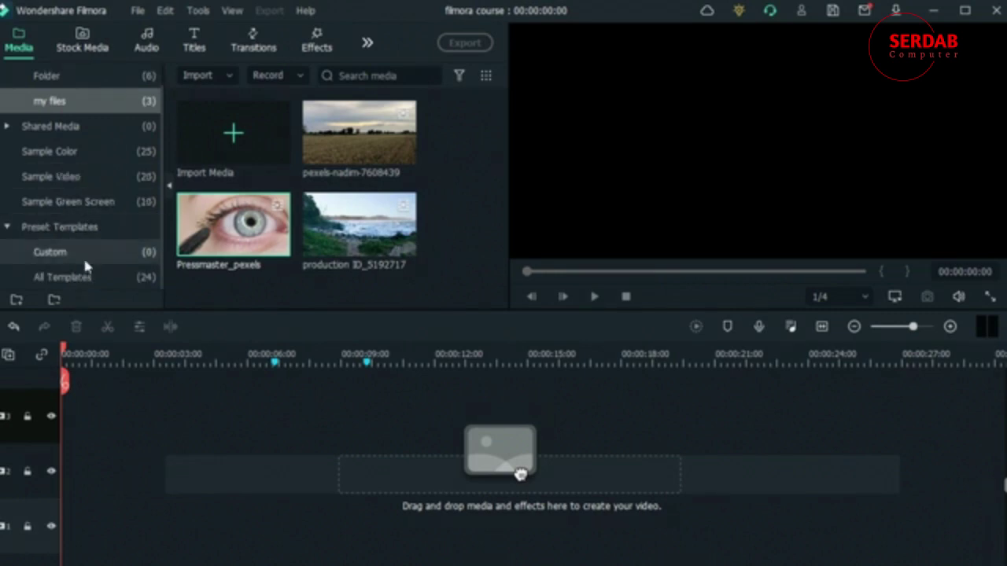
scroll(49, 233, up, 1)
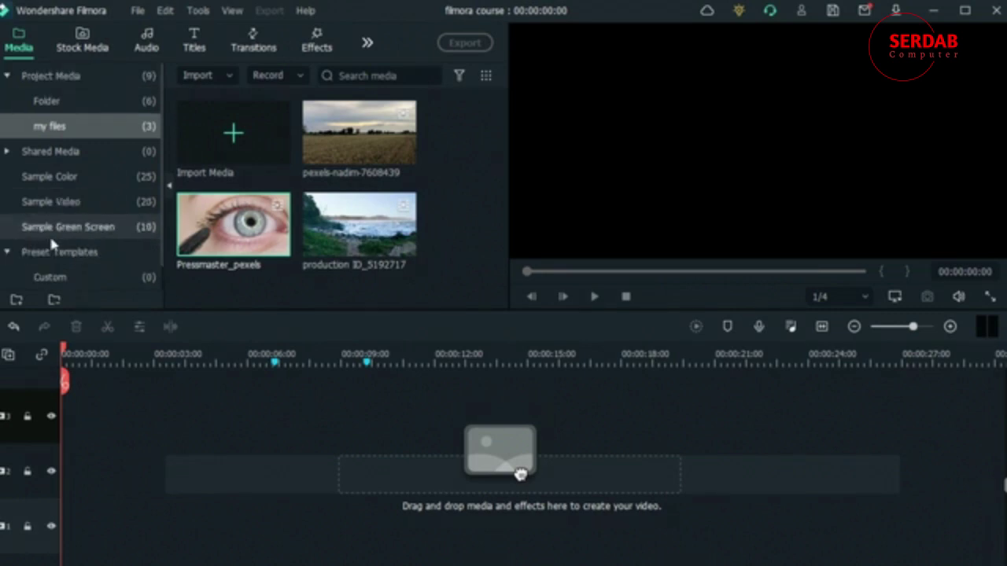
click(32, 176)
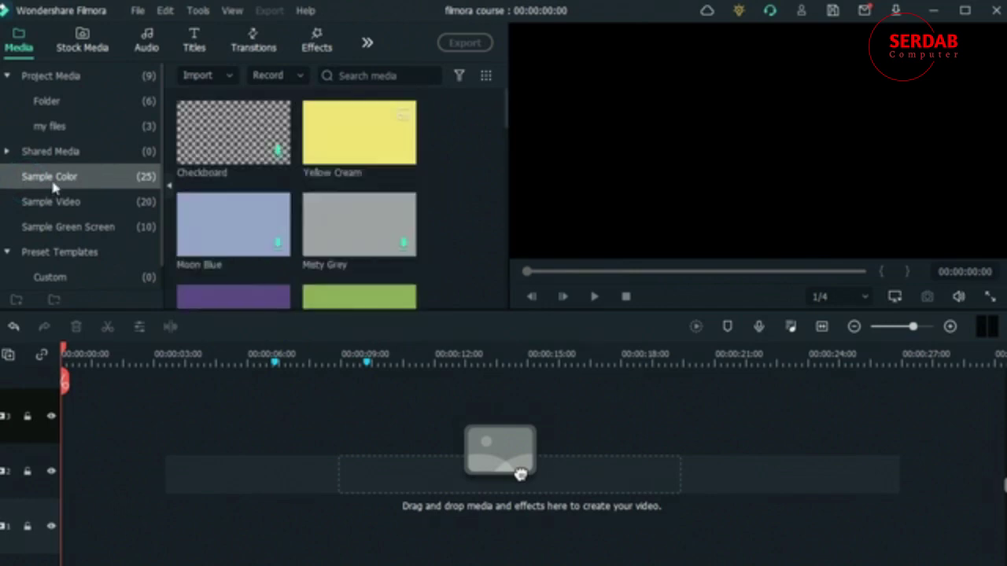
scroll(378, 202, down, 6)
scroll(362, 217, up, 2)
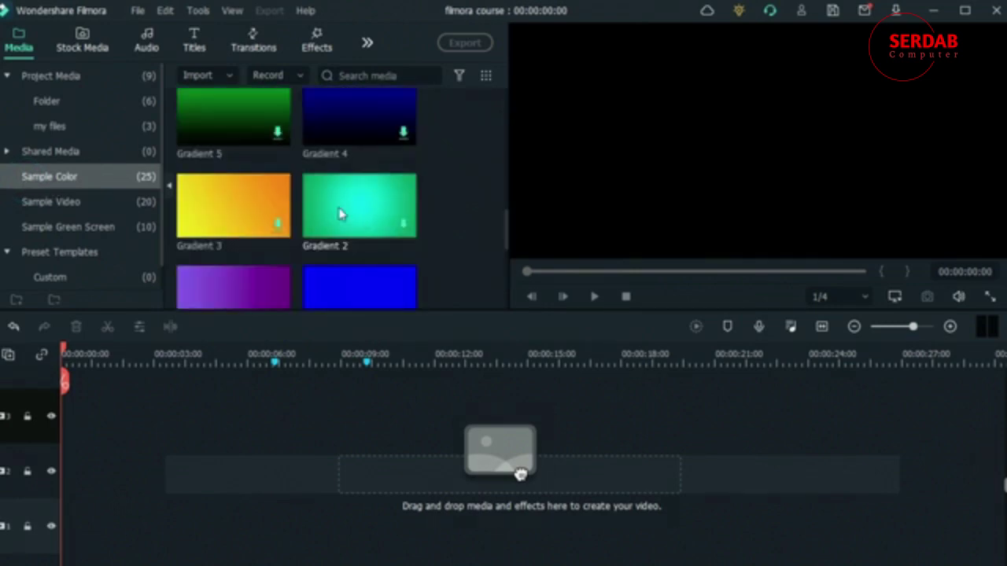
scroll(340, 210, down, 3)
scroll(306, 224, up, 2)
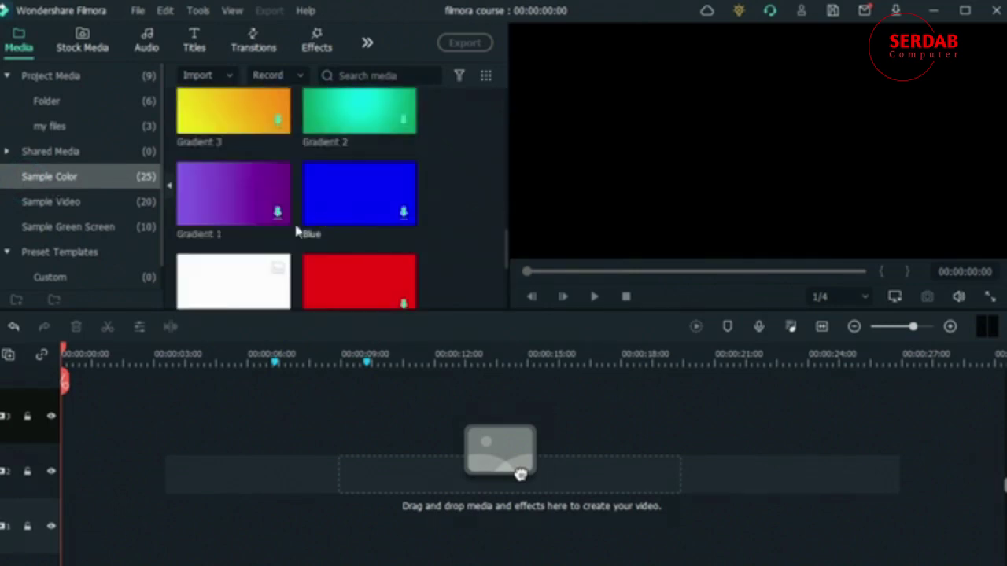
click(218, 195)
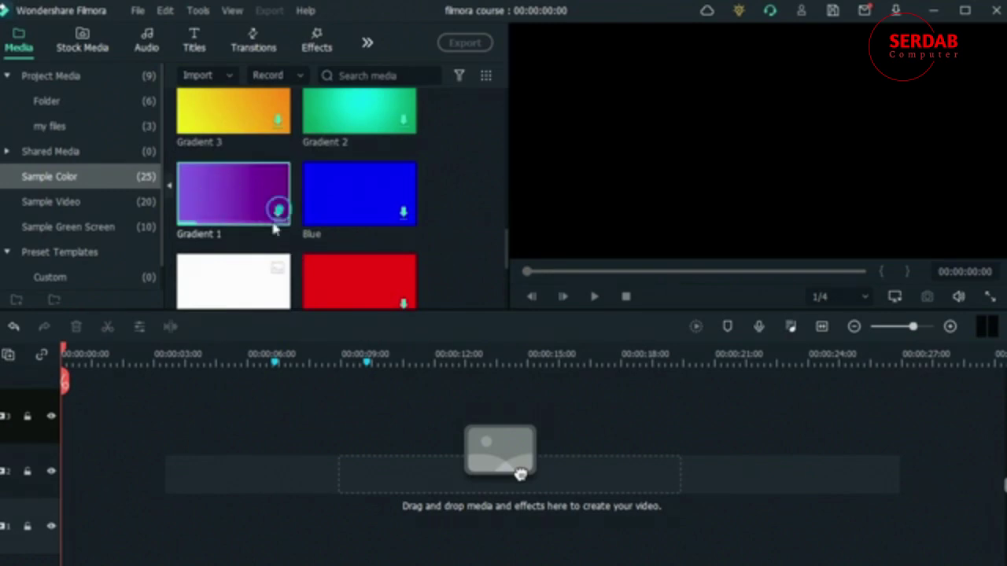
drag(272, 217, 437, 469)
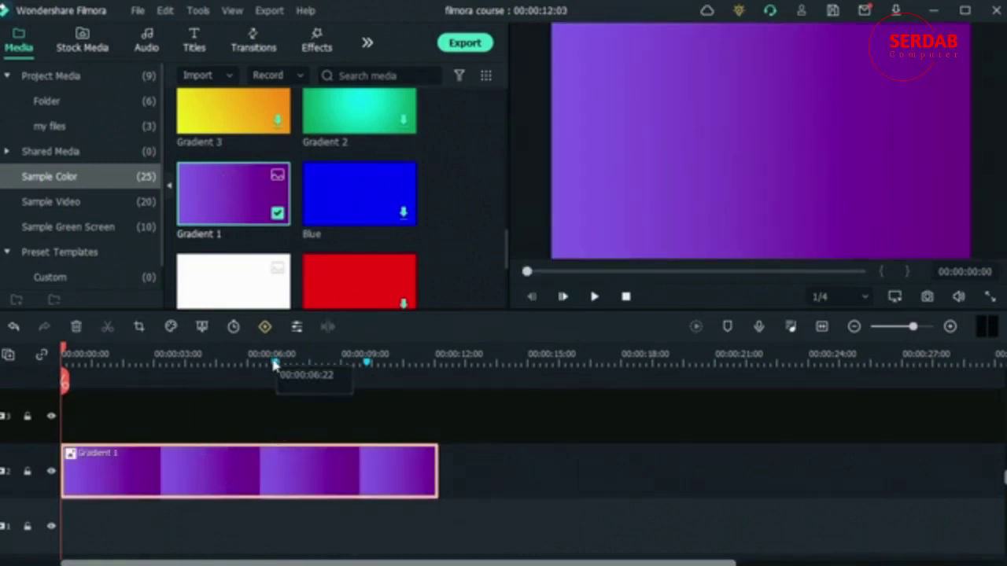
- Delete all markers from the timeline ruler
right_click(273, 361)
click(330, 428)
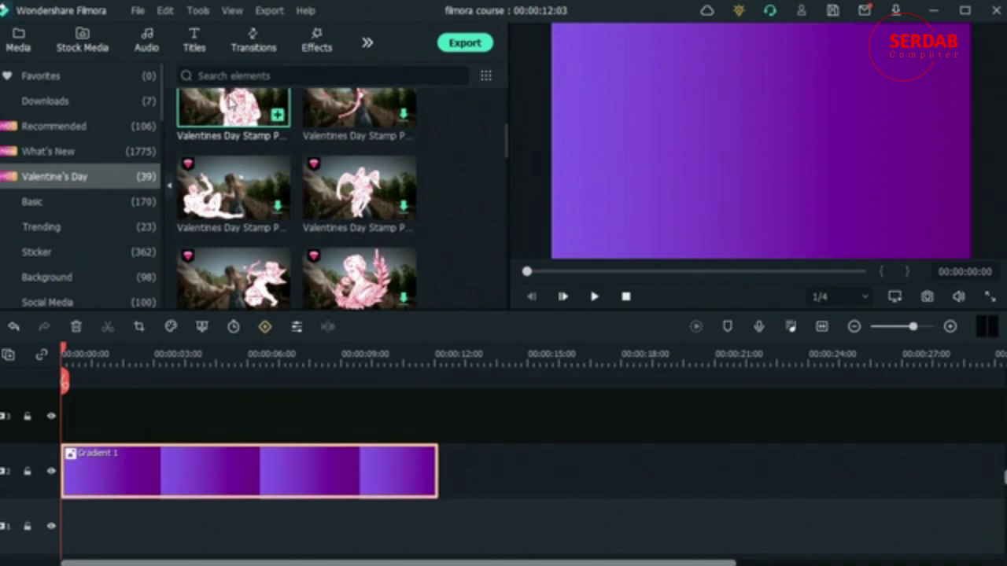
- Add the standing-figure Valentines Day stamp at the start of video track 3, trying the paid add-on with further prompts turned off
drag(230, 107, 118, 413)
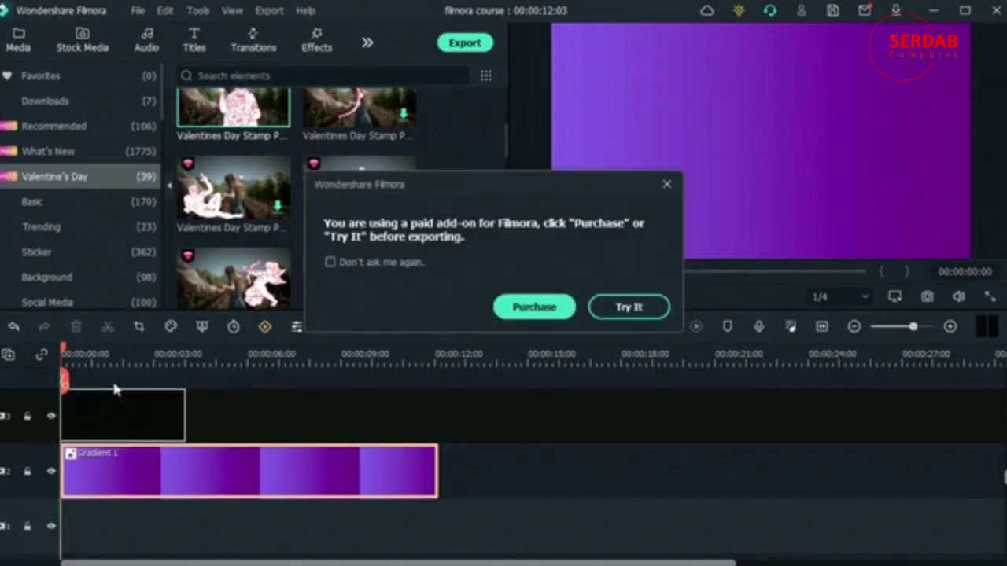
click(329, 262)
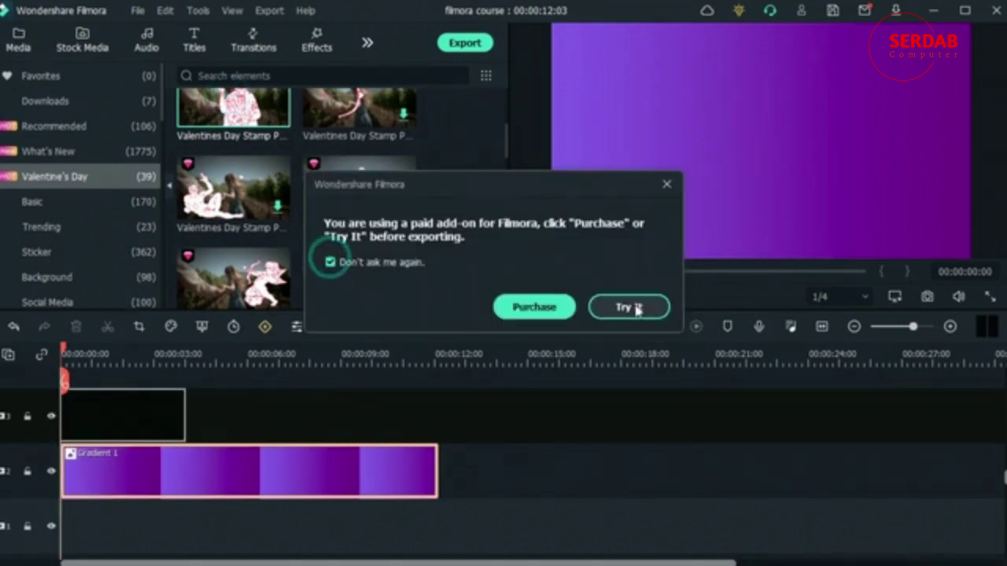
click(634, 306)
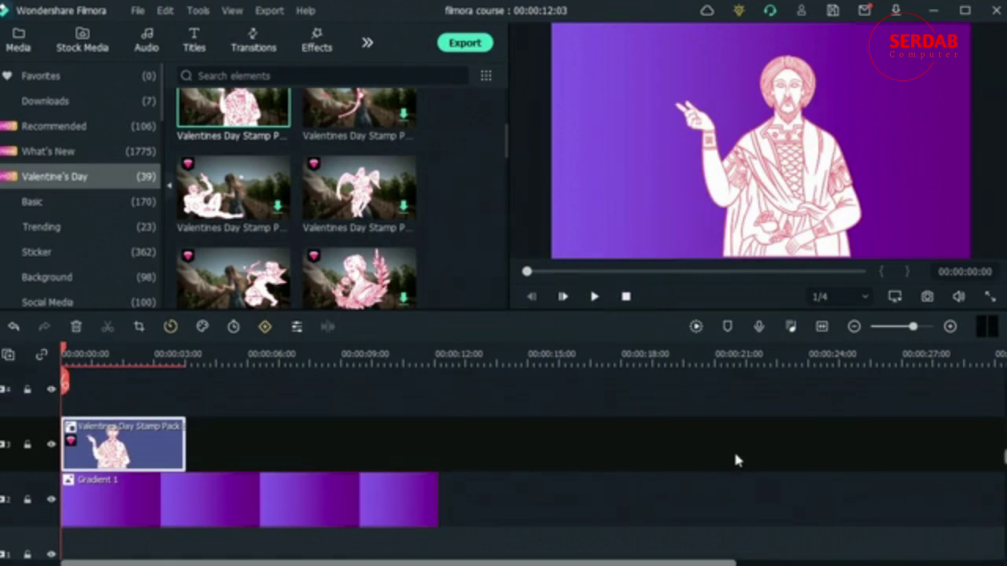
- Try shifting the standing figure sideways in the preview and return it to its original place
scroll(733, 449, up, 1)
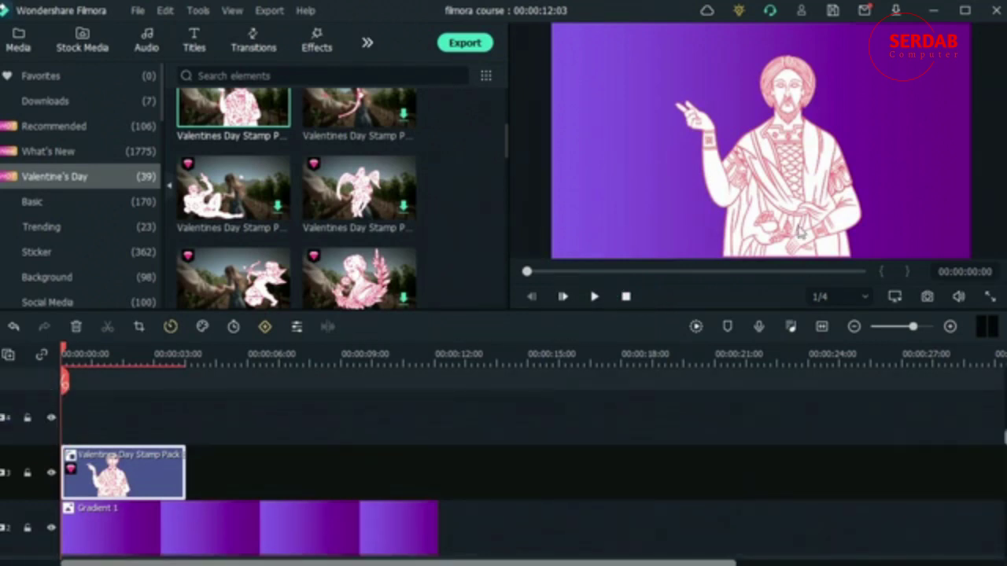
click(740, 202)
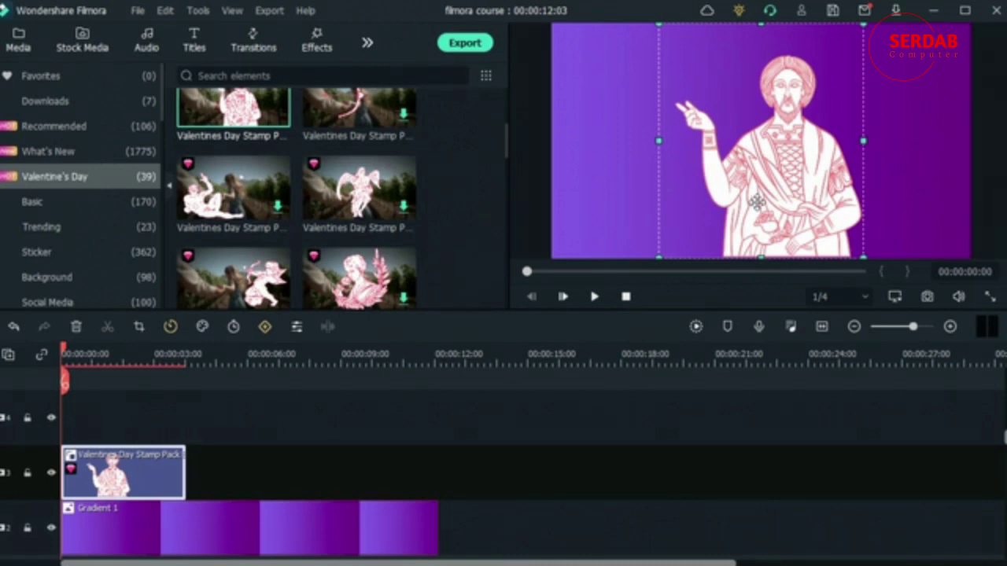
drag(757, 180, 813, 179)
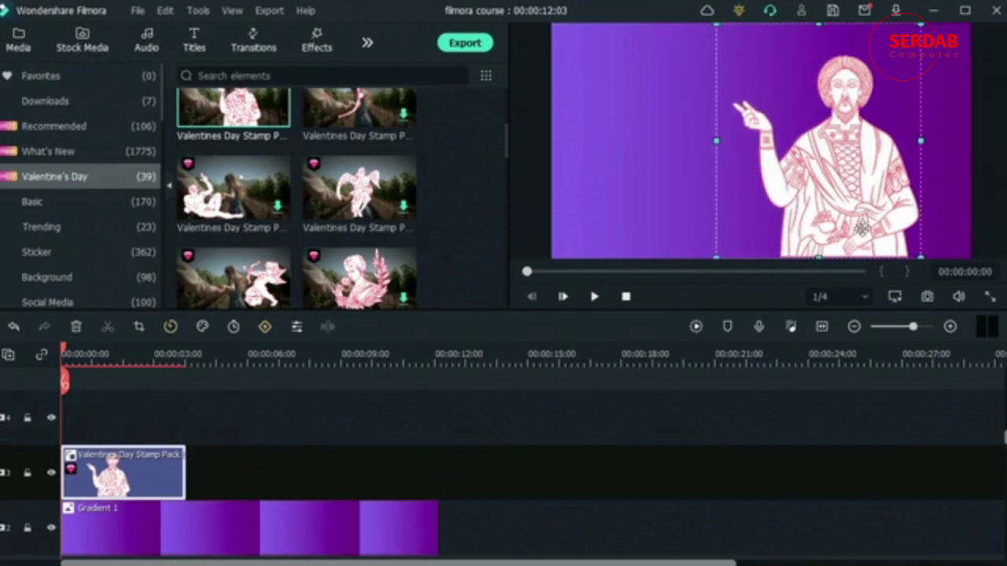
drag(844, 166, 778, 166)
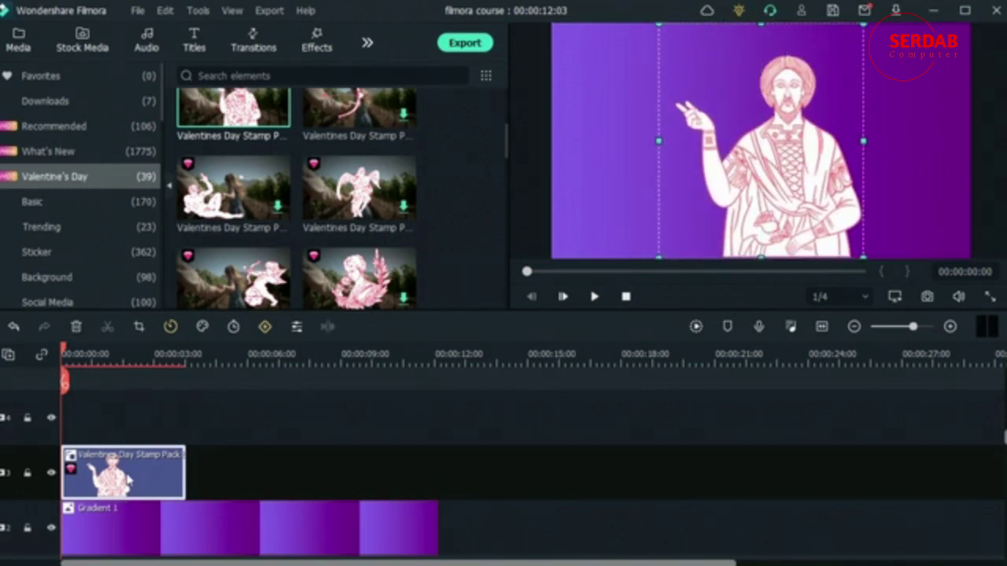
- Move the standing-figure stamp up to video track 5 and add the Cupid stamp at the start of video track 4
drag(128, 480, 118, 414)
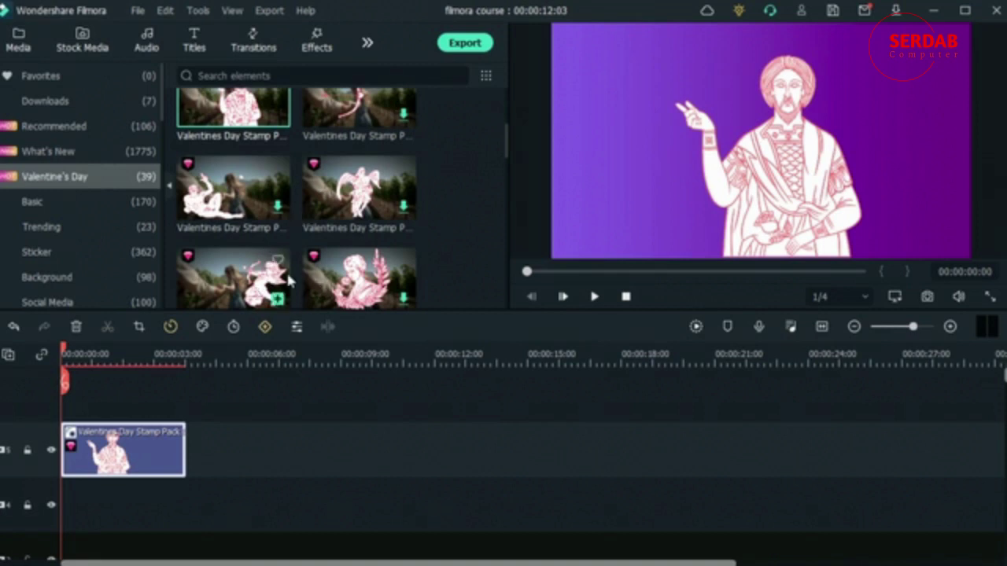
click(236, 283)
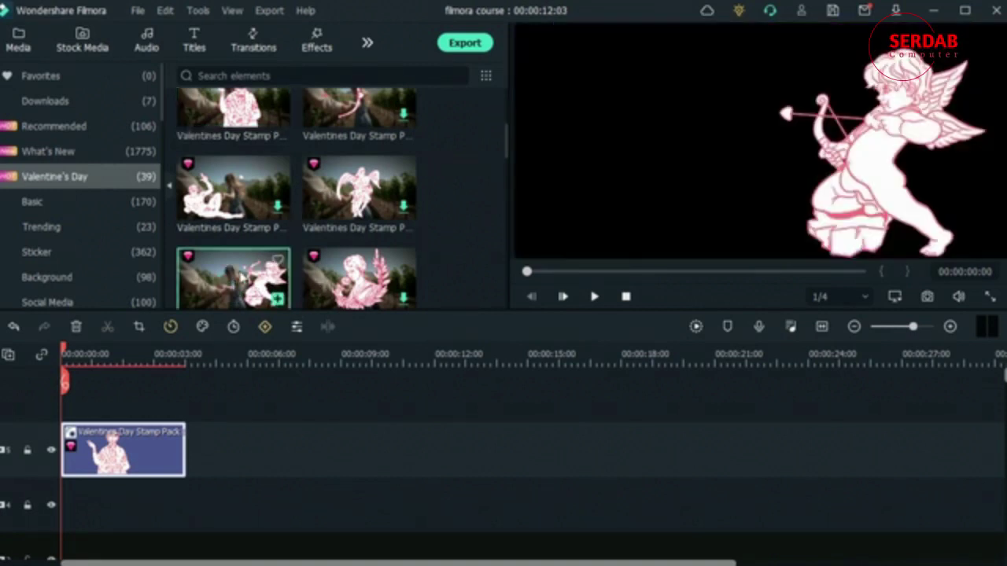
drag(236, 272, 73, 511)
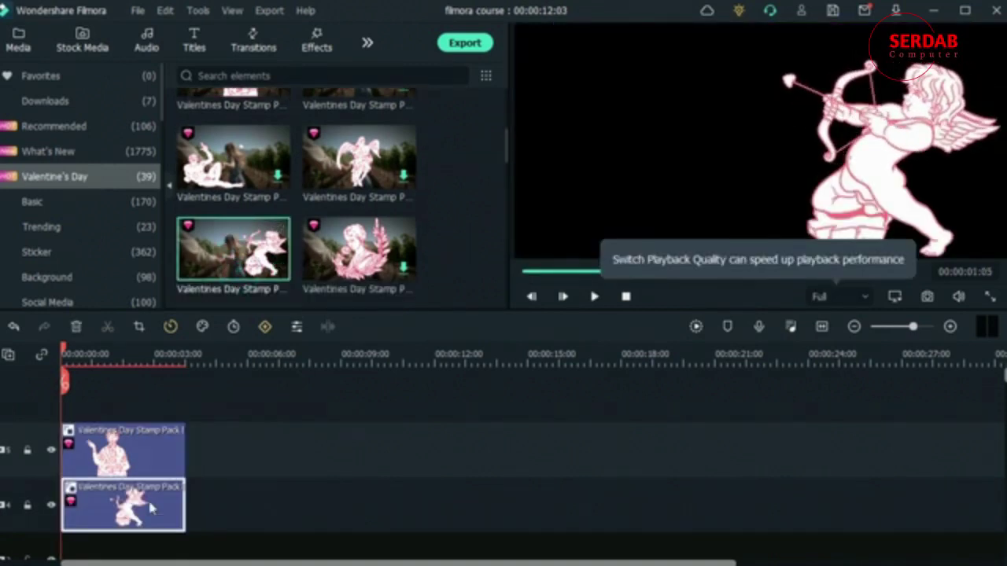
- Preview the standing-figure and Cupid stamps together over the gradient and return the playhead to the start
drag(113, 351, 59, 369)
key(space)
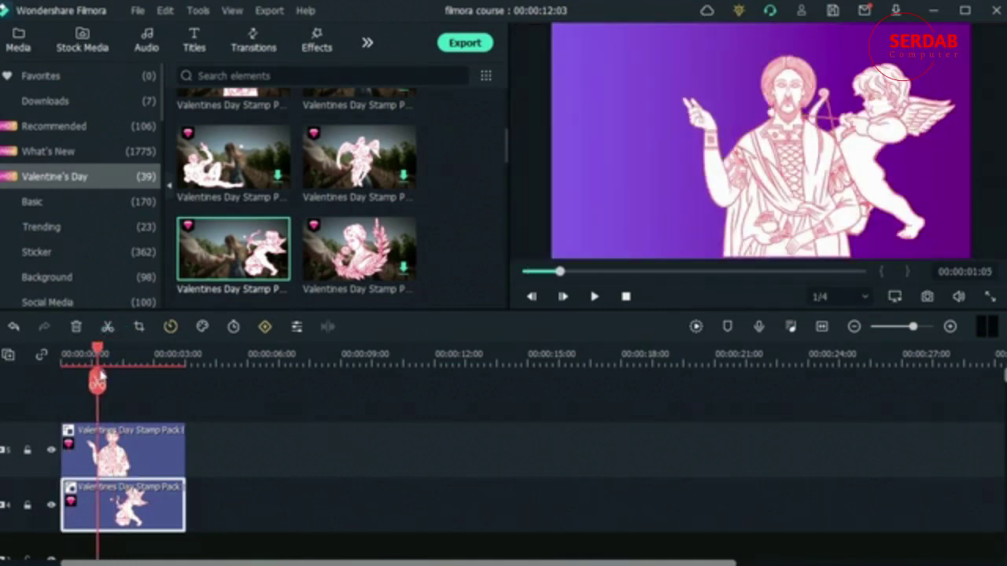
click(56, 367)
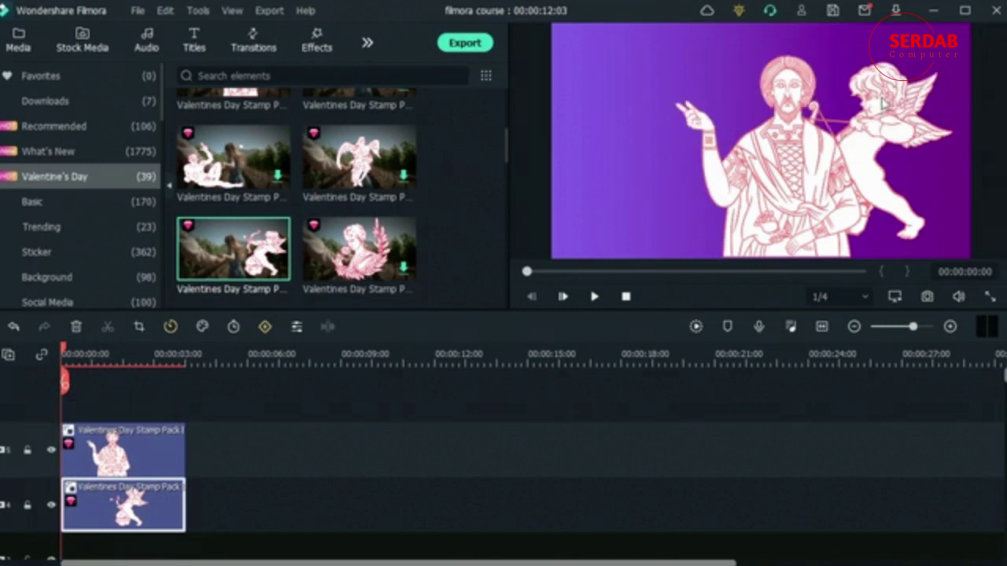
- Add the reclining-figure Valentines Day stamp at the start of video track 3
scroll(253, 488, down, 1)
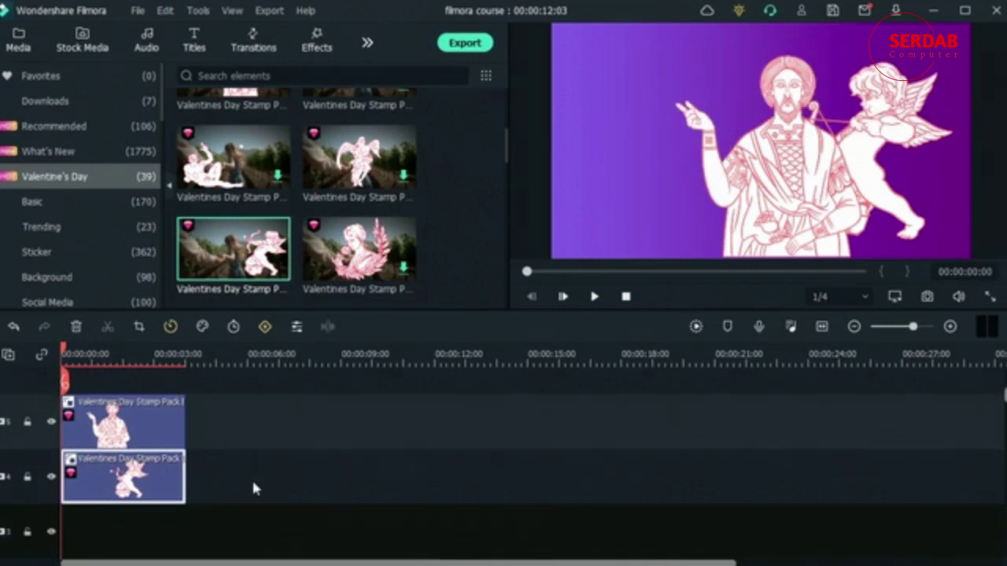
click(232, 157)
scroll(130, 521, down, 1)
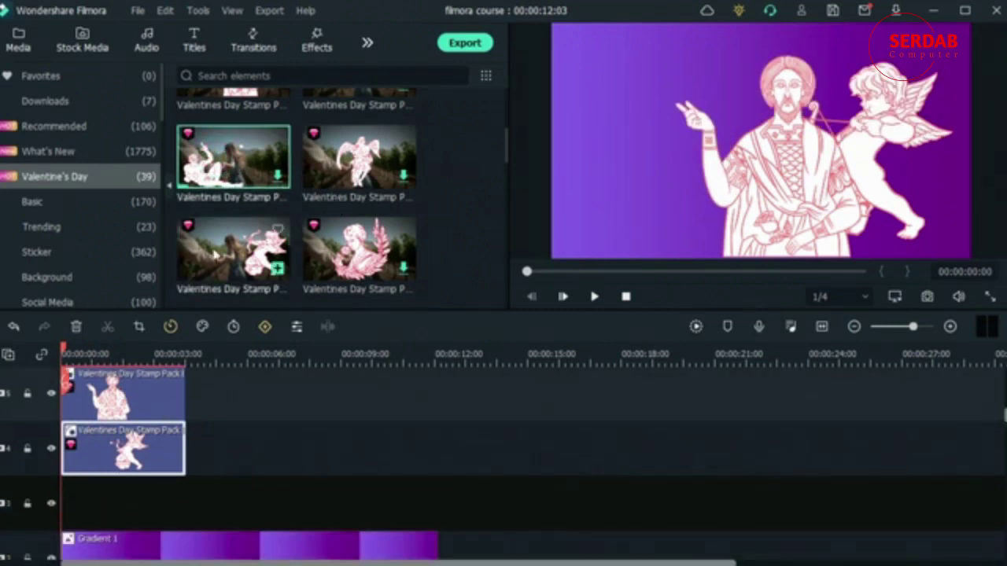
drag(233, 157, 71, 498)
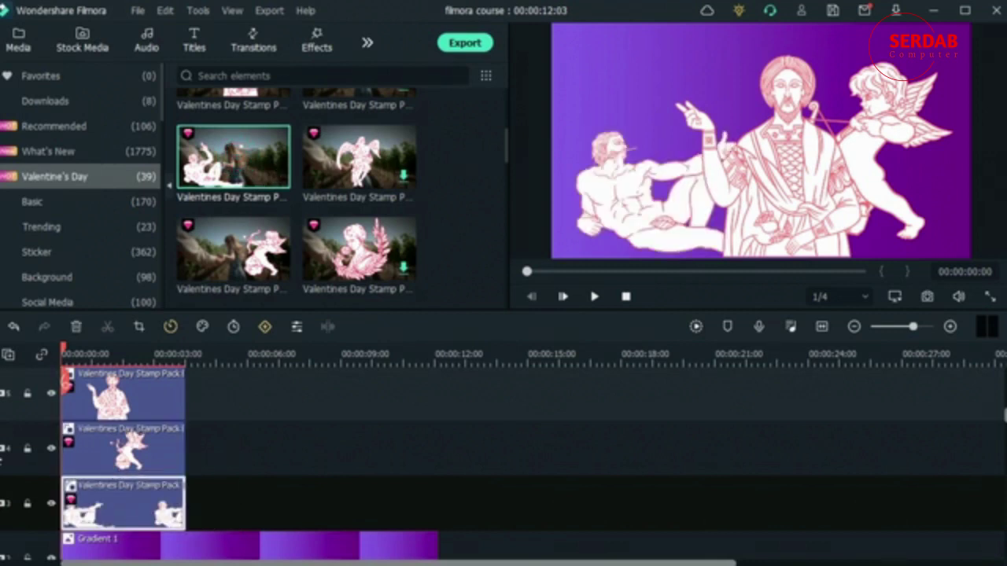
- Add a video track and shift the stamp clips up one track each so video track 3 is free above the gradient
right_click(11, 397)
click(16, 360)
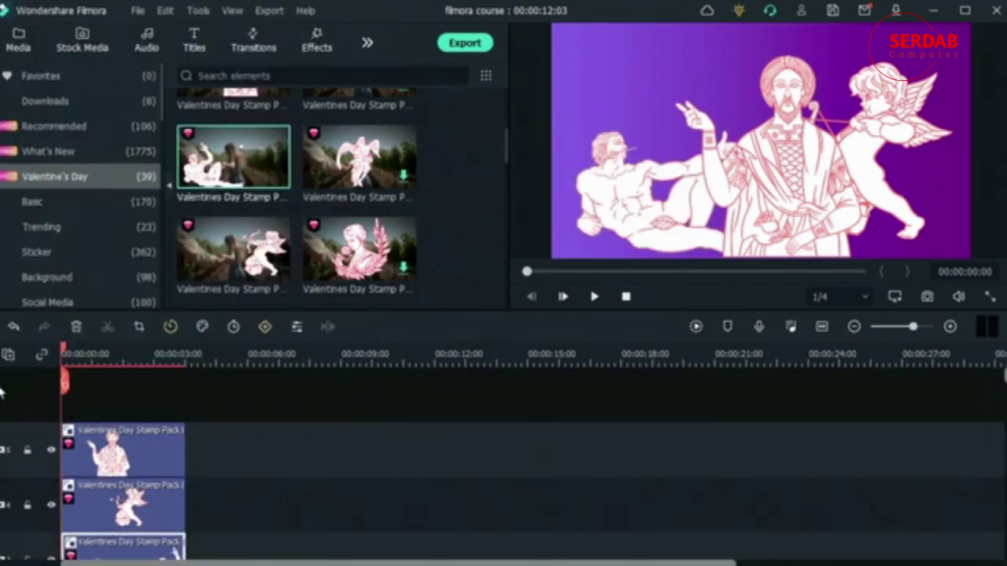
click(8, 355)
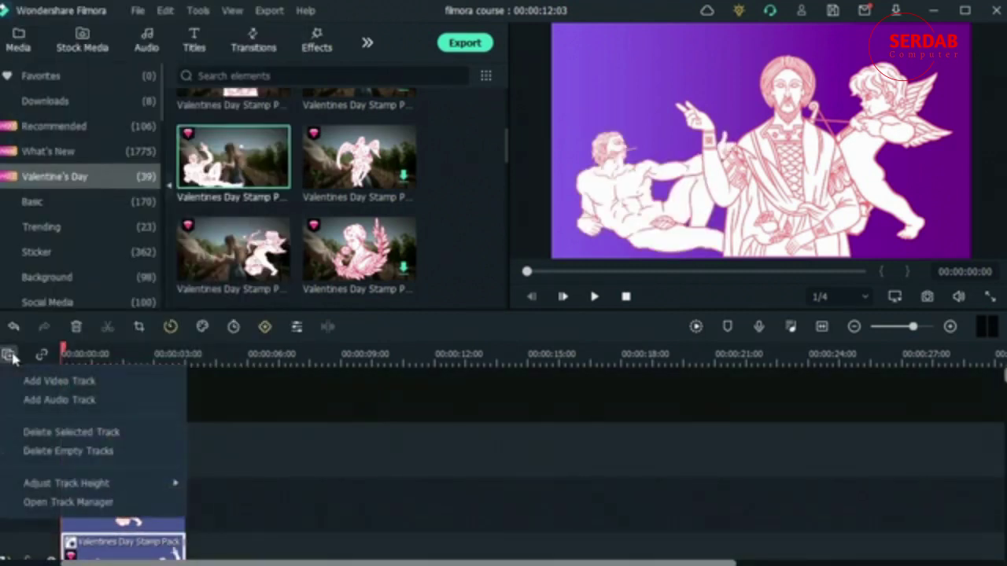
click(96, 386)
drag(122, 502, 118, 462)
drag(115, 543, 98, 442)
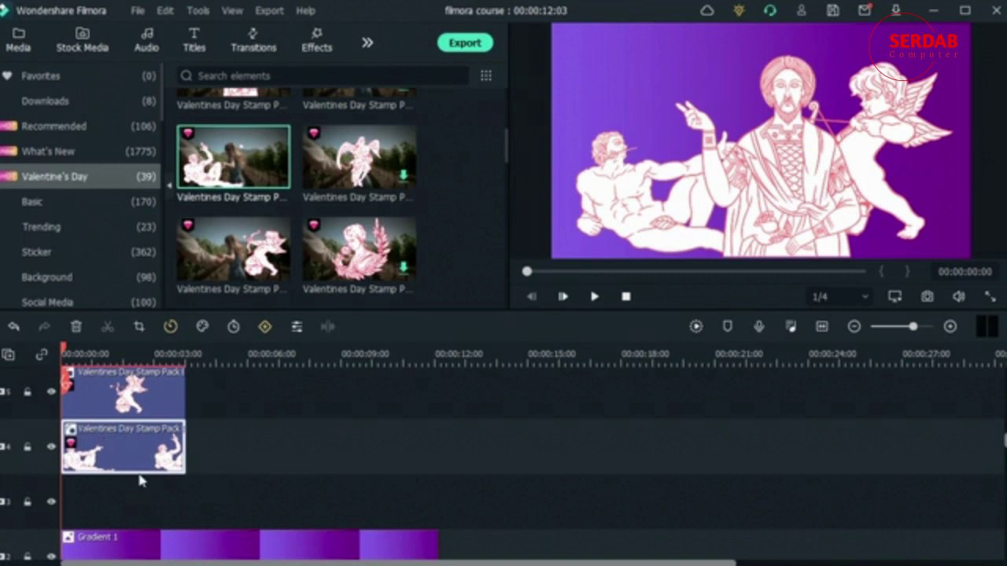
- Add the heart-shaped 3D Valentine Love Title from the Valentine's Day titles at the start of video track 3
click(195, 39)
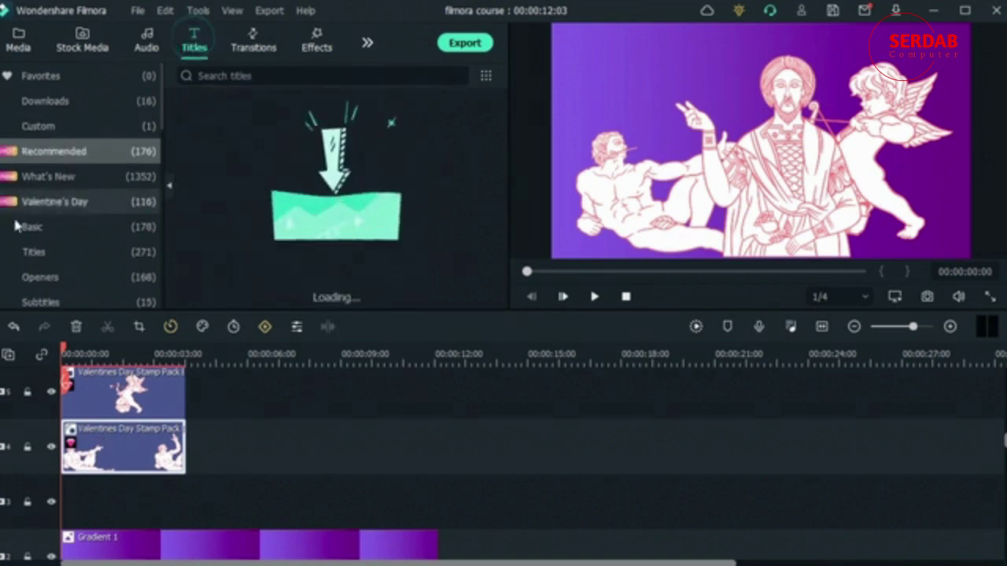
click(43, 203)
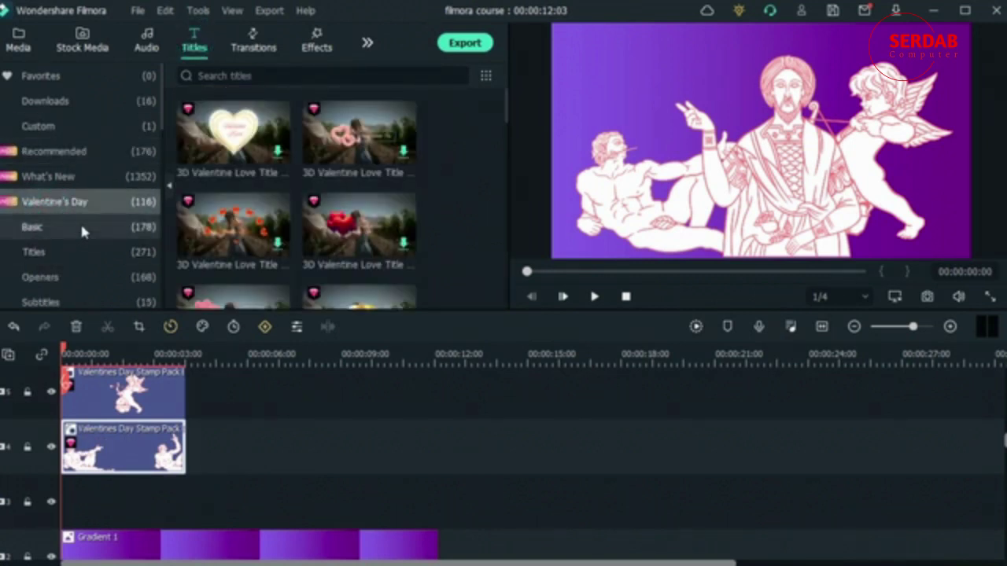
drag(228, 137, 67, 482)
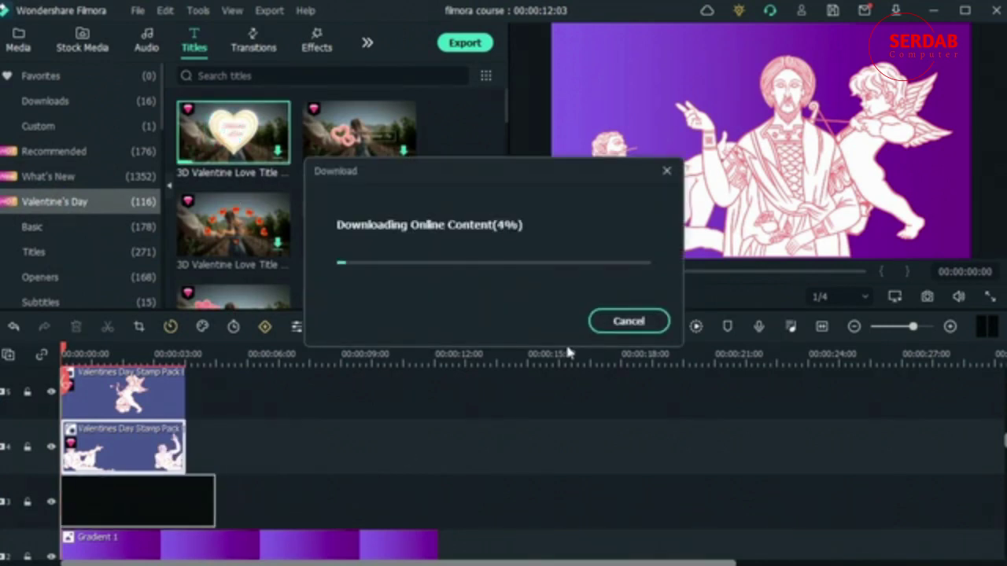
- Check the heart title over the gradient at 00:00:06:13 and return the playhead to the start
click(264, 352)
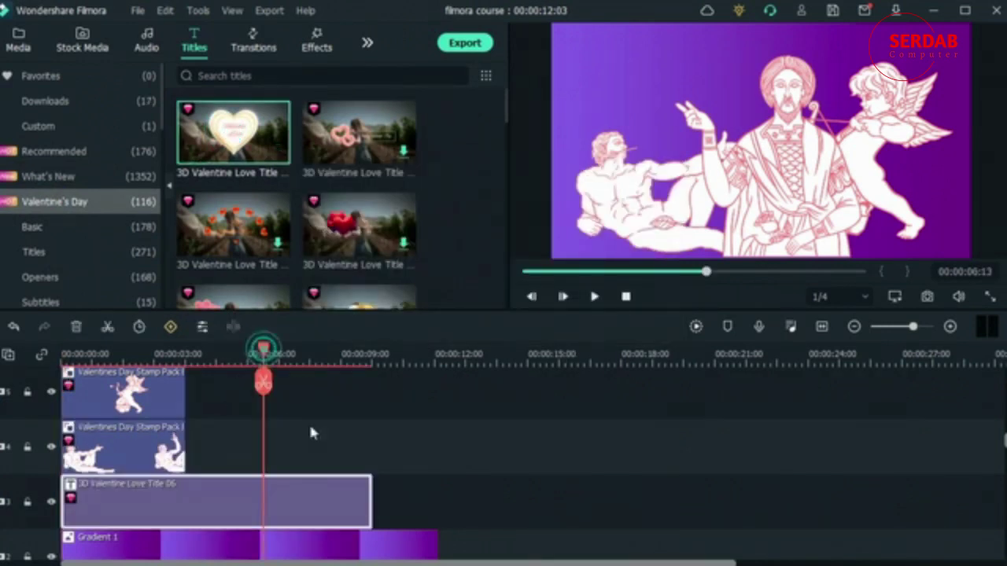
double_click(753, 141)
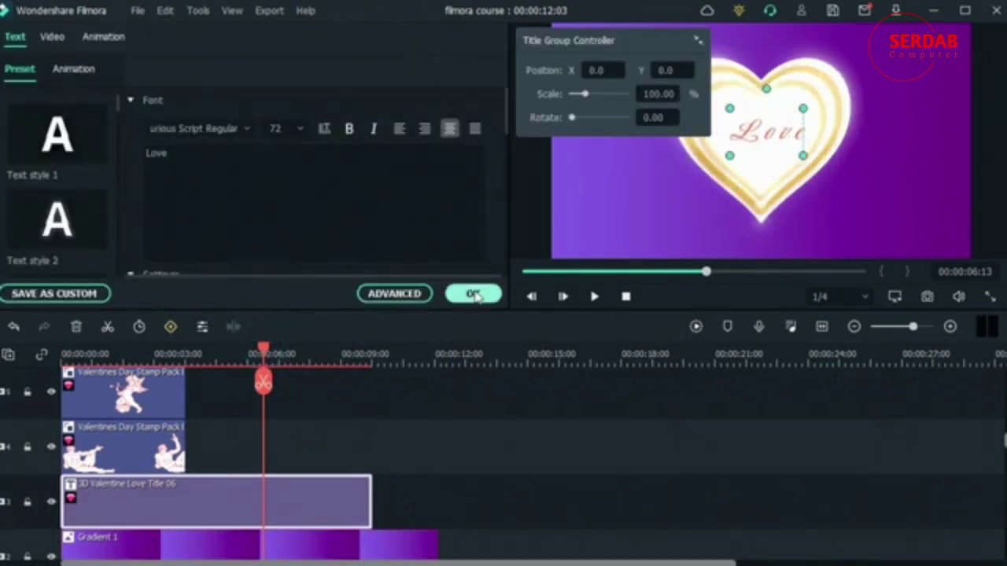
click(473, 295)
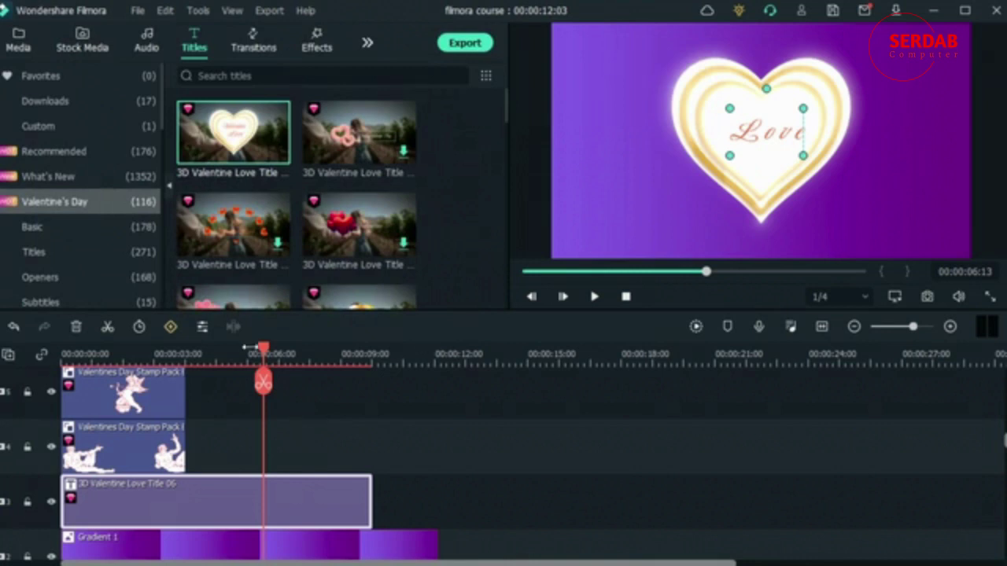
drag(263, 354, 63, 353)
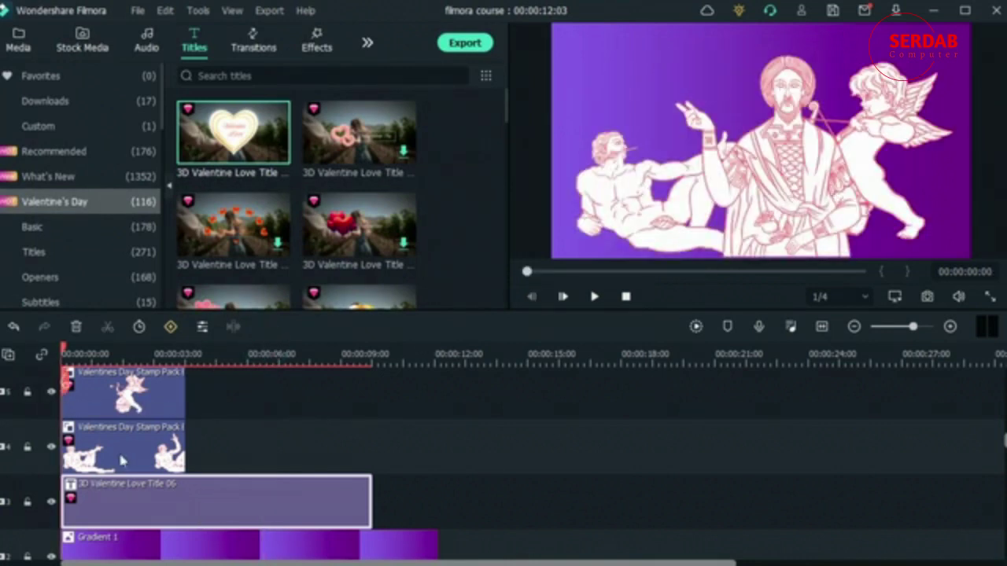
- Hide video tracks 5, 4 and 3 so only the standing-figure stamp shows over the gradient
click(122, 460)
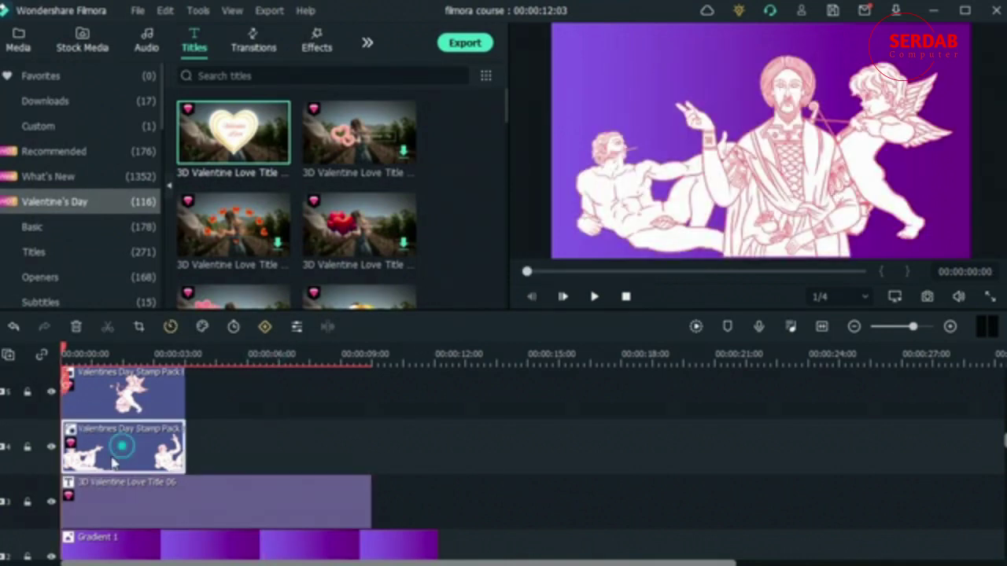
click(50, 447)
click(50, 391)
scroll(161, 497, up, 1)
scroll(161, 497, up, 1)
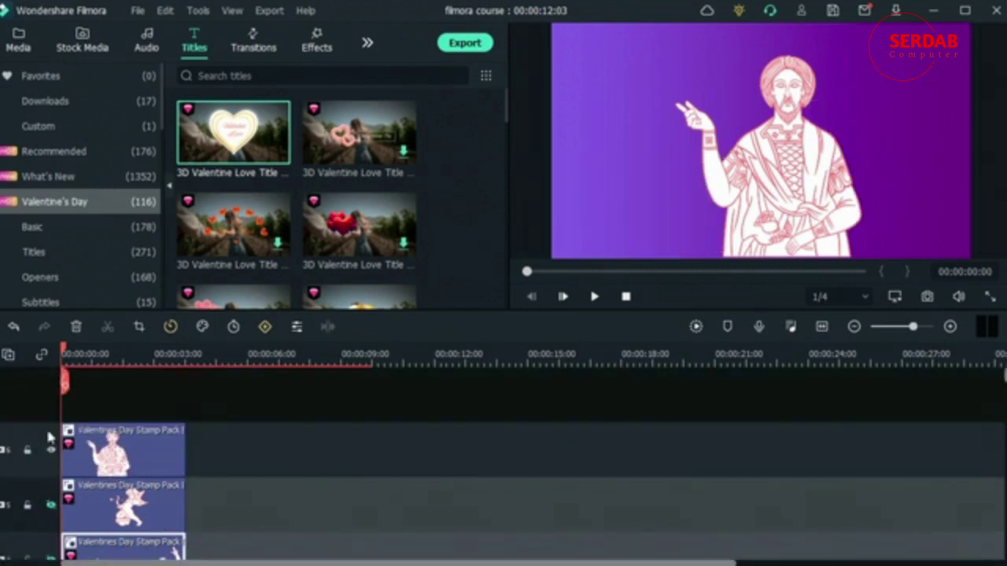
scroll(161, 496, down, 2)
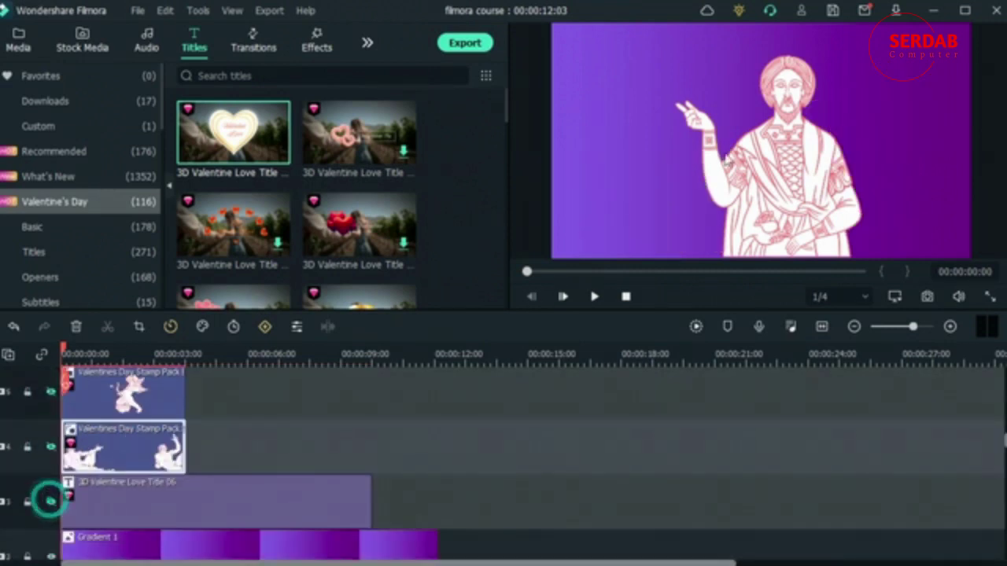
- Open the custom animation settings of the standing-figure stamp on track 6 and add a keyframe at its start
scroll(98, 382, up, 2)
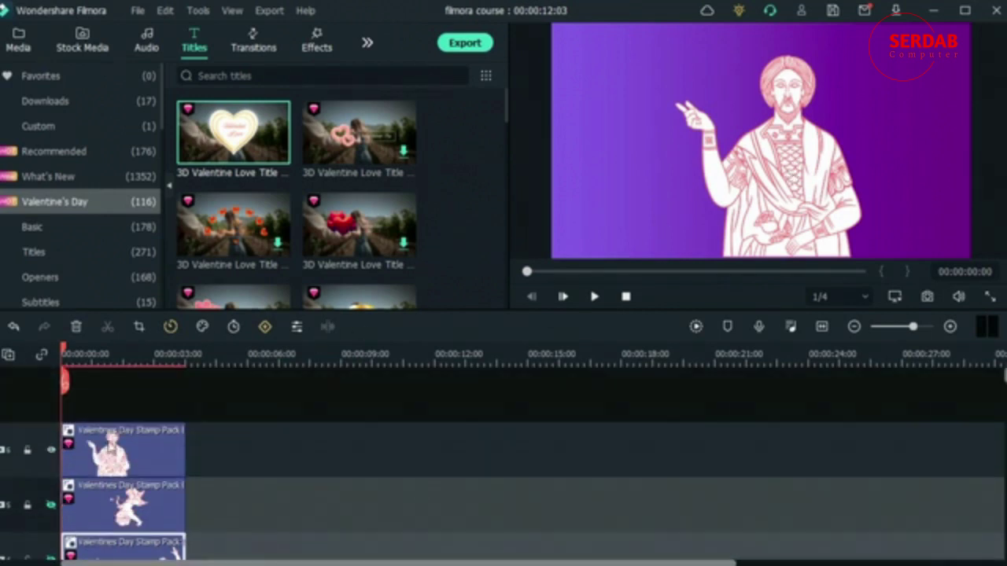
double_click(136, 448)
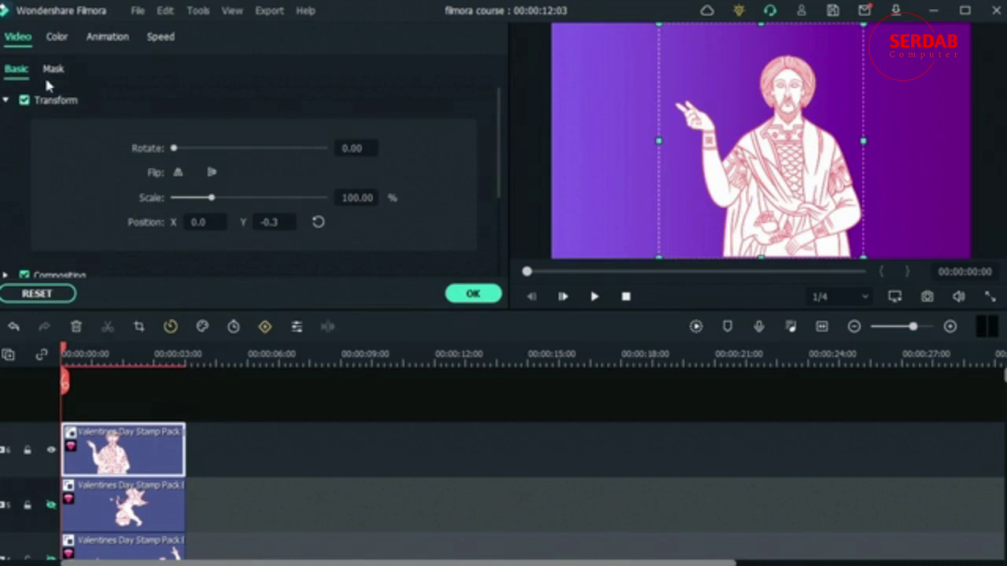
click(112, 38)
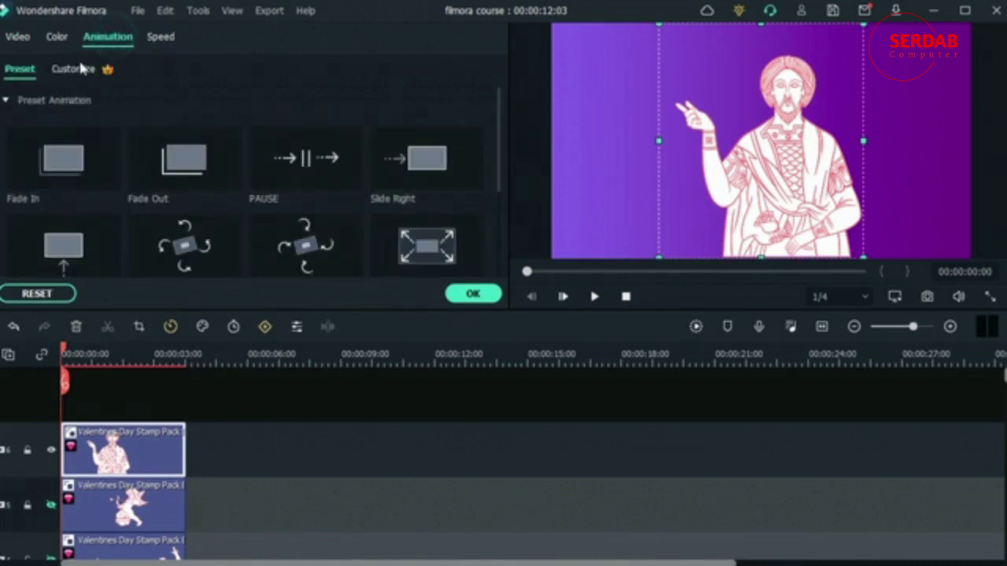
click(79, 69)
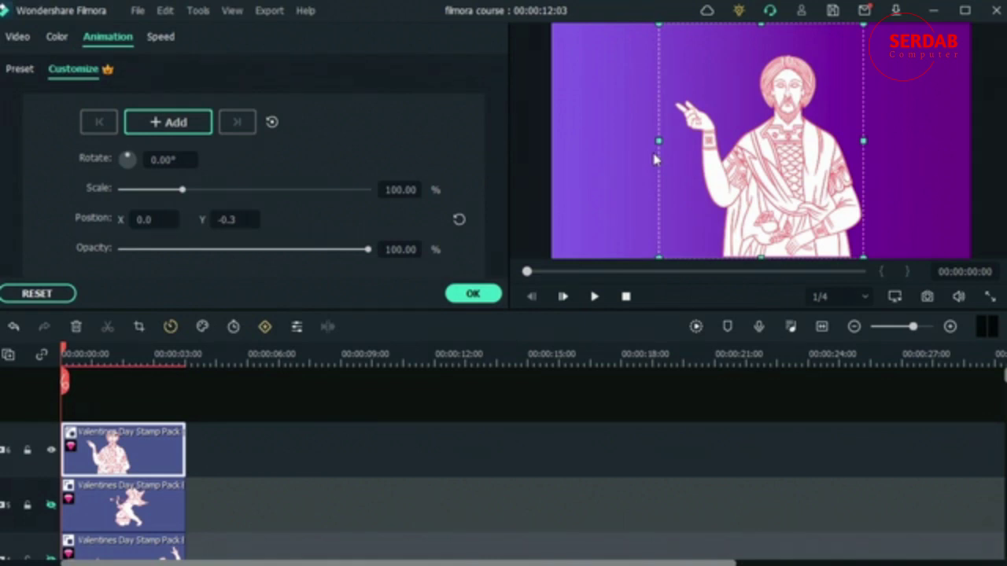
click(168, 122)
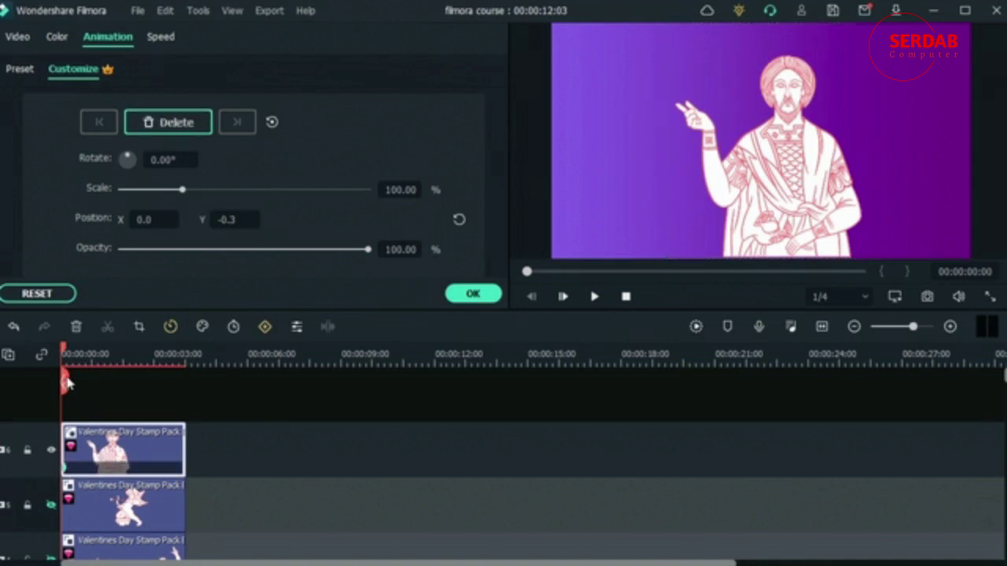
- Keyframe the standing-figure stamp at 00:00:03:24 with scale 400% and X position 2400
click(84, 357)
drag(106, 369, 183, 381)
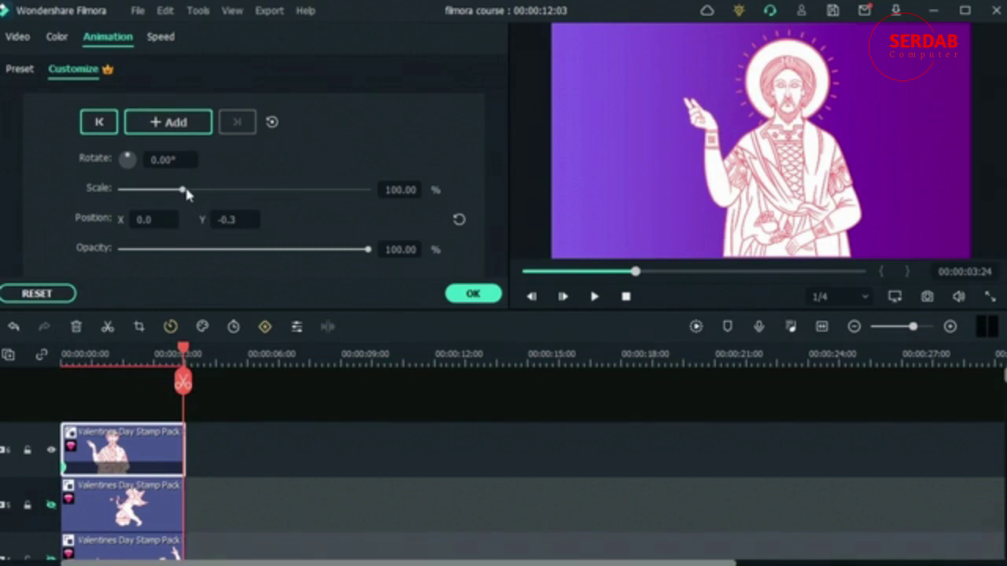
drag(186, 191, 374, 221)
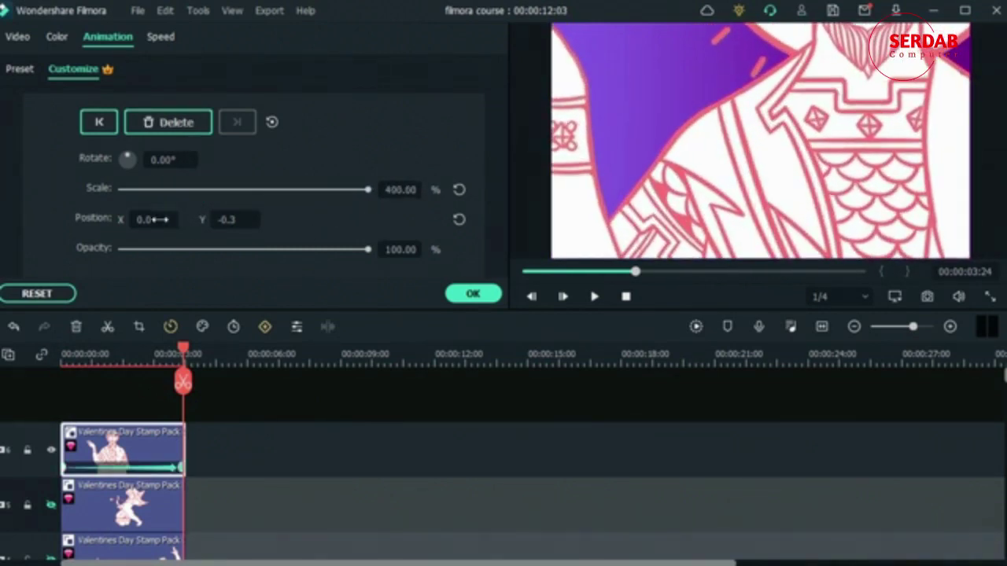
drag(132, 219, 149, 218)
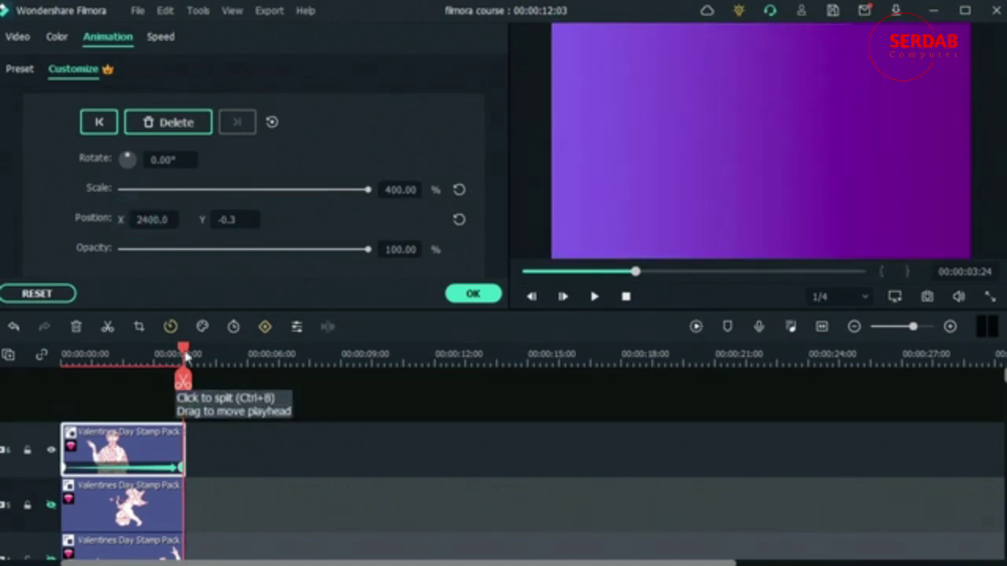
- Preview the standing figure's zoom-out-of-frame animation from the start
drag(182, 350, 34, 358)
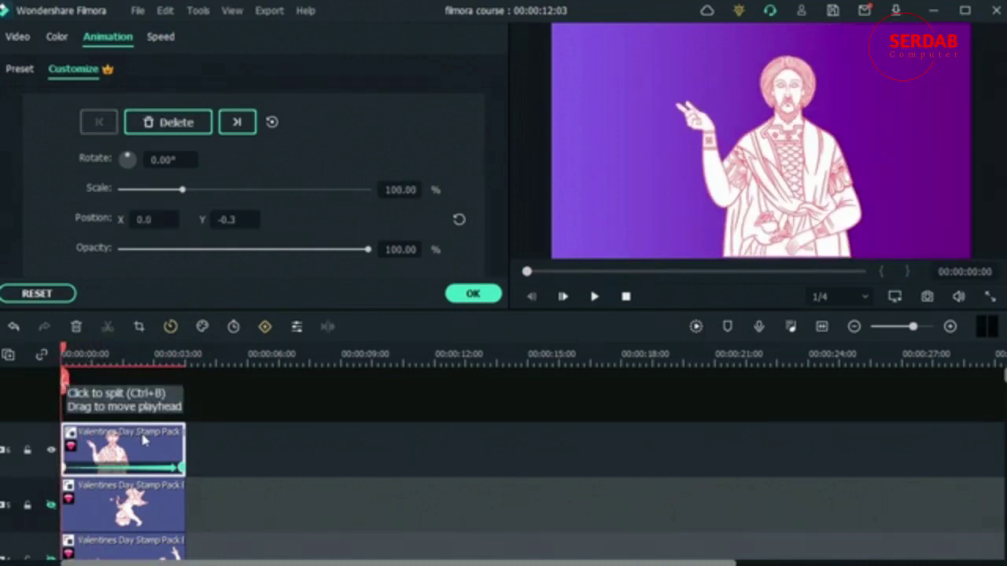
key(space)
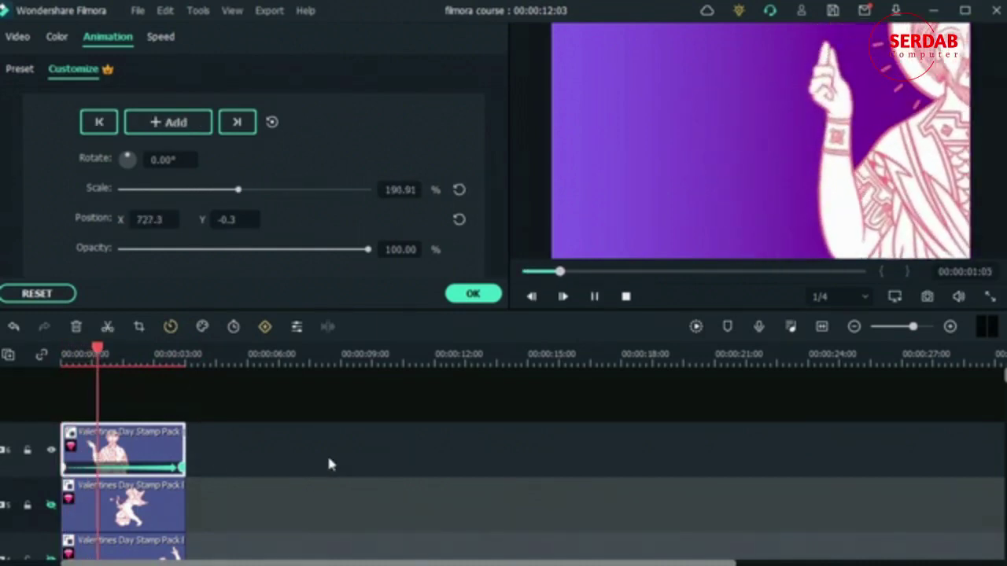
key(space)
- Keyframe the standing figure at 00:00:03:22 with scale 296.82% and X position 1311.5, and delete its keyframe at the clip's end
drag(116, 356, 182, 384)
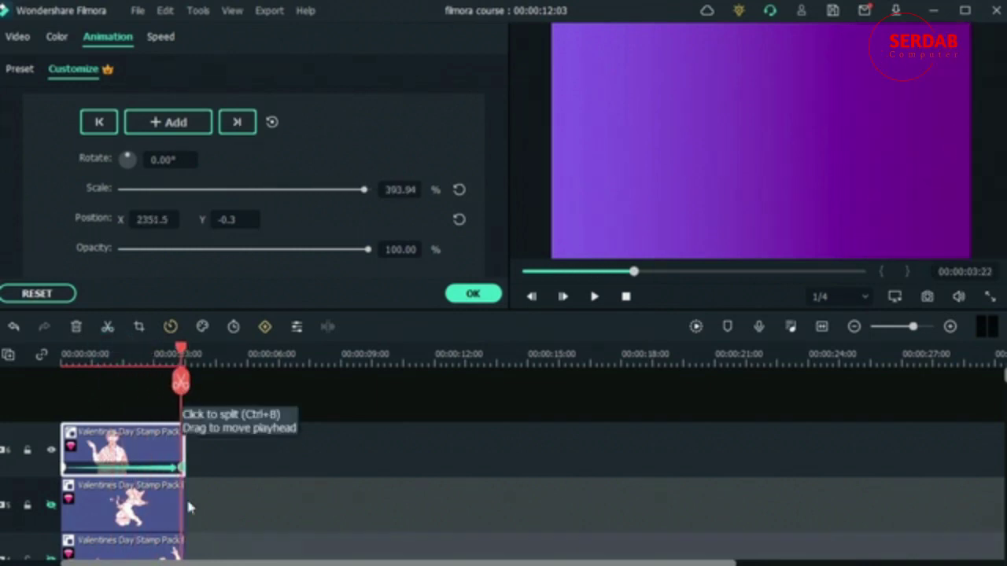
drag(361, 196, 307, 199)
drag(155, 222, 148, 220)
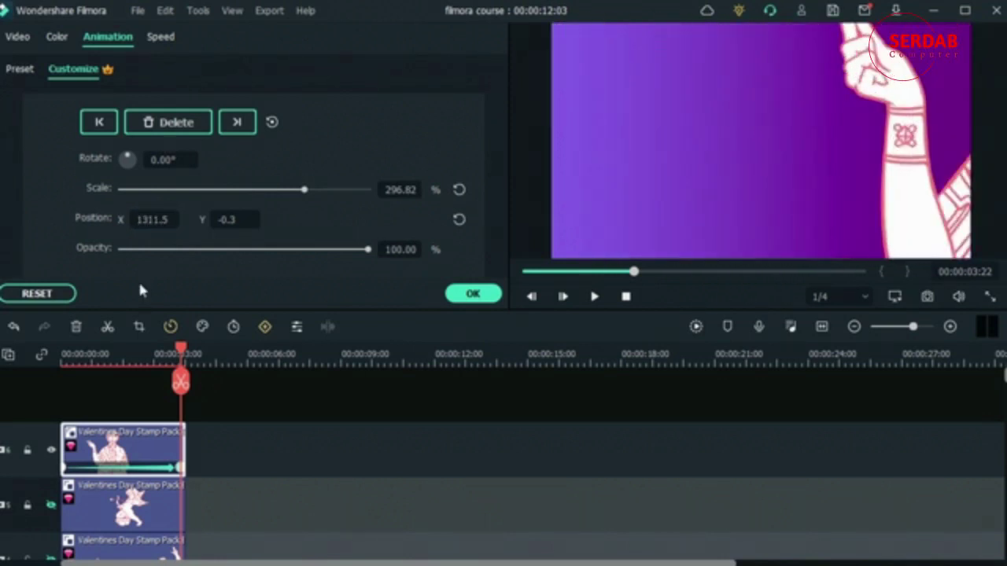
click(181, 467)
key(Delete)
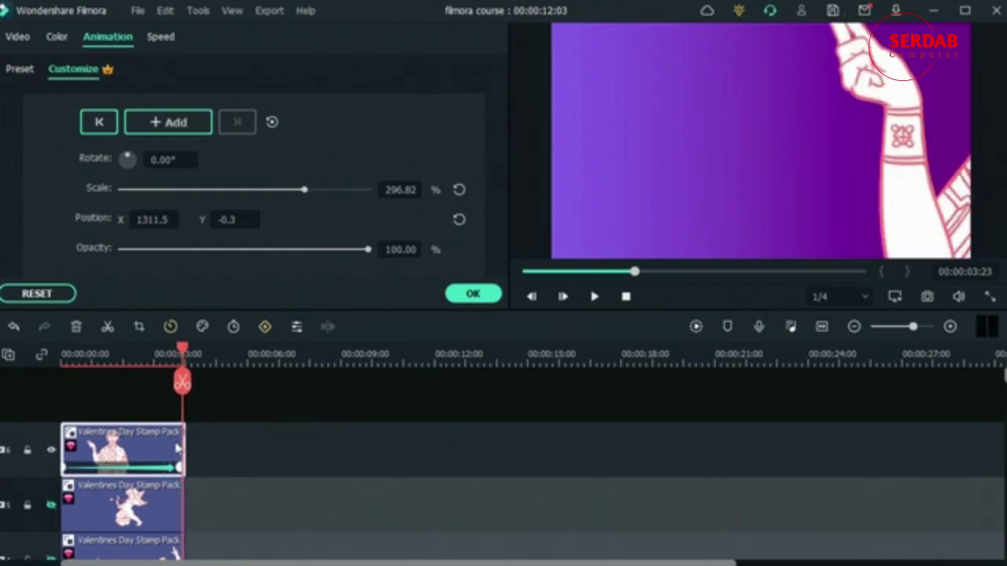
- Set the X position of the standing figure's last keyframe to 3431.5 and preview the animation from the start
click(180, 471)
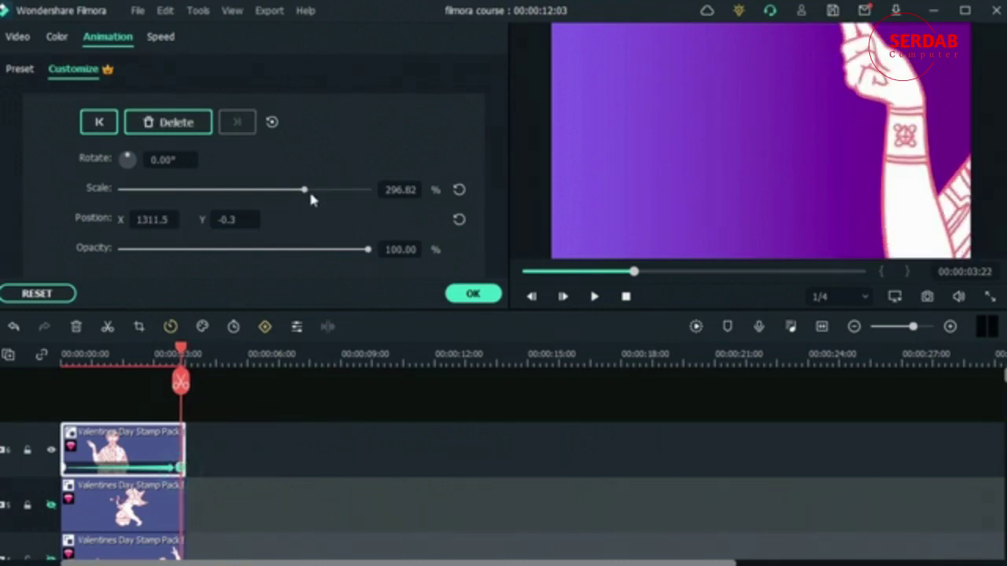
drag(142, 219, 151, 233)
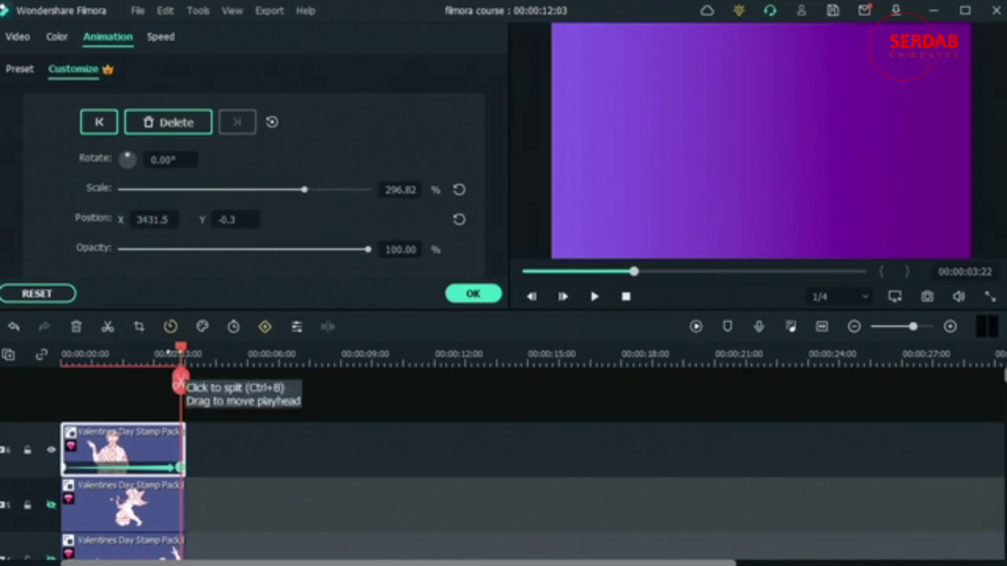
drag(180, 354, 19, 366)
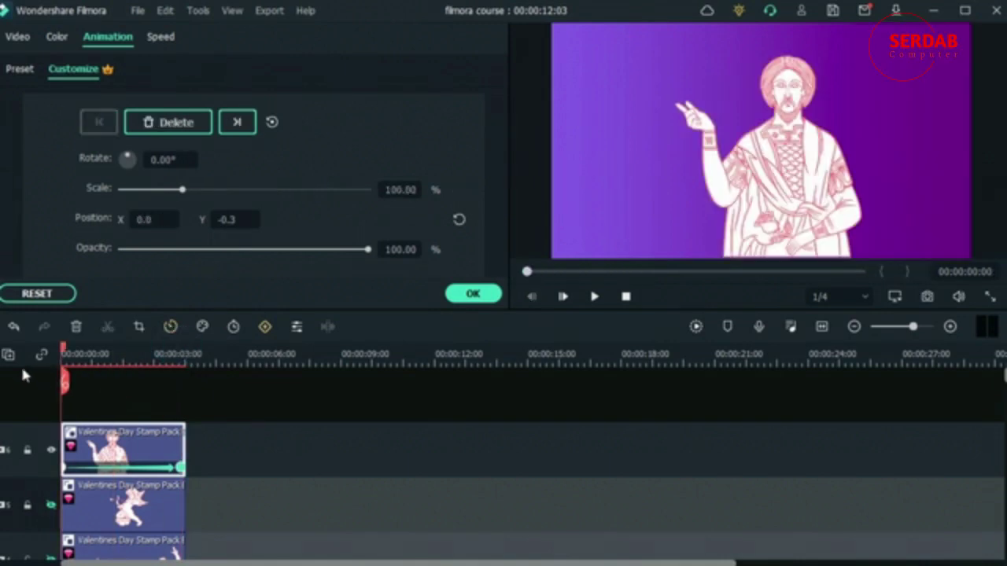
key(space)
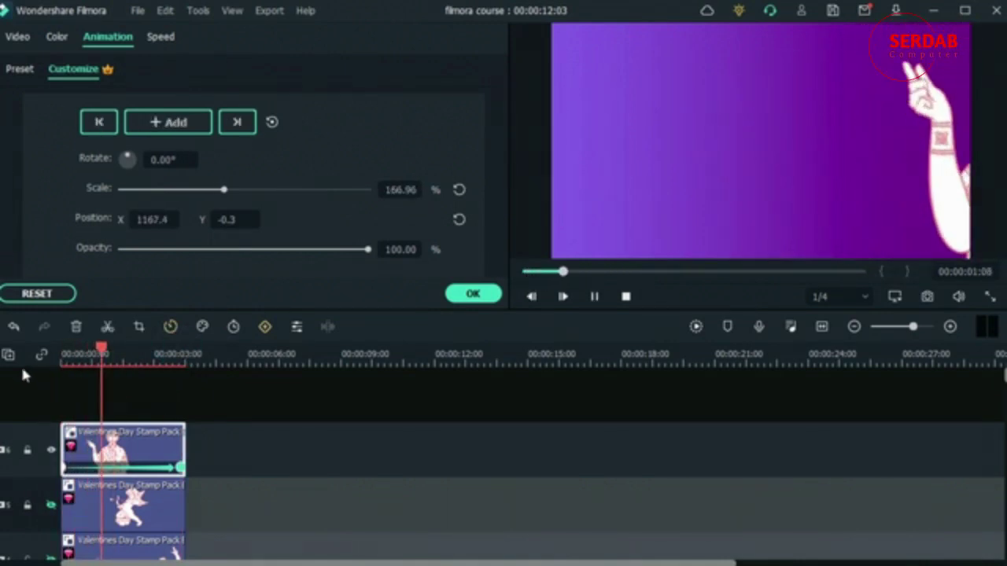
key(space)
click(42, 364)
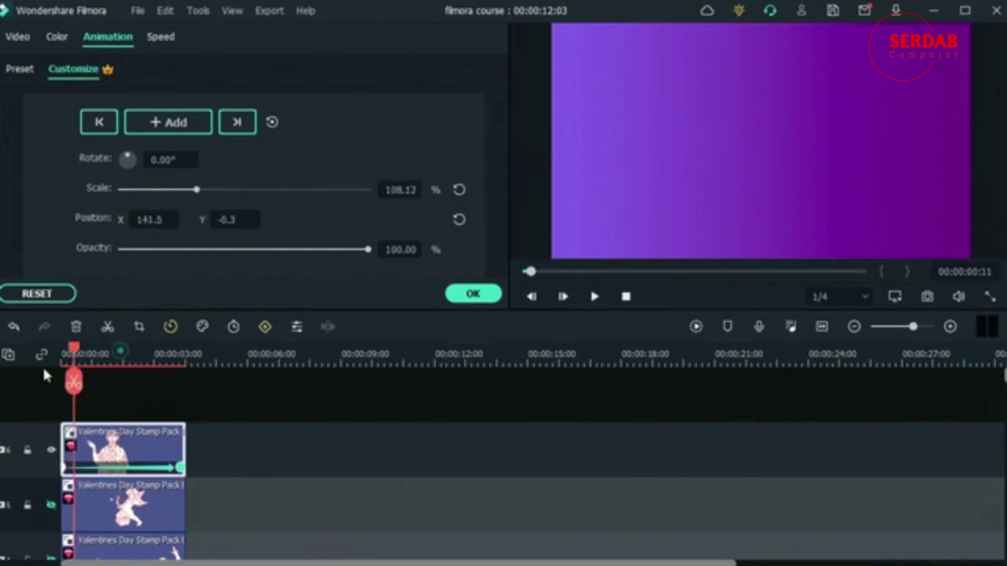
drag(56, 381, 73, 383)
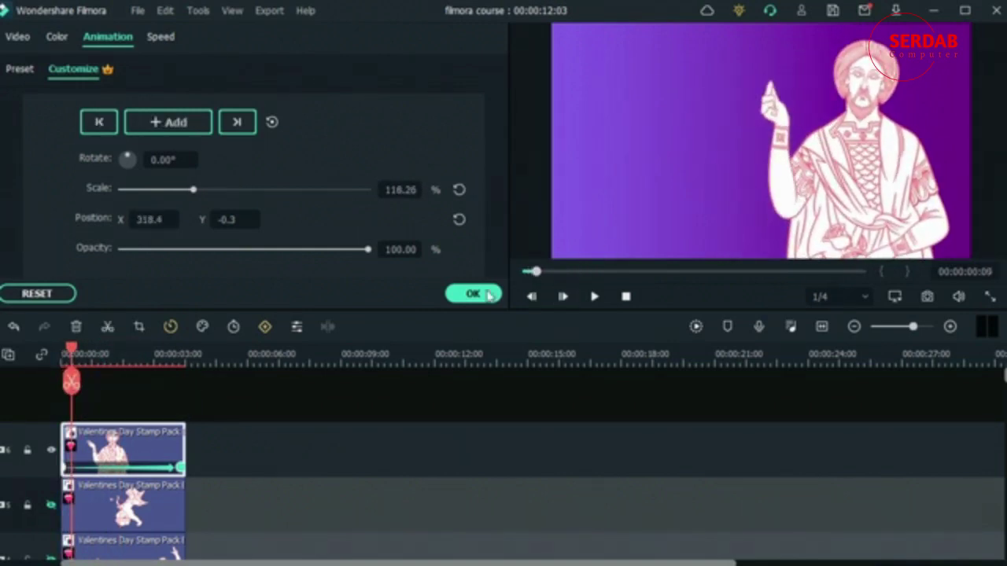
- Select the Cupid stamp, make its track 5 visible again and place the playhead at 00:00:02:04
click(130, 496)
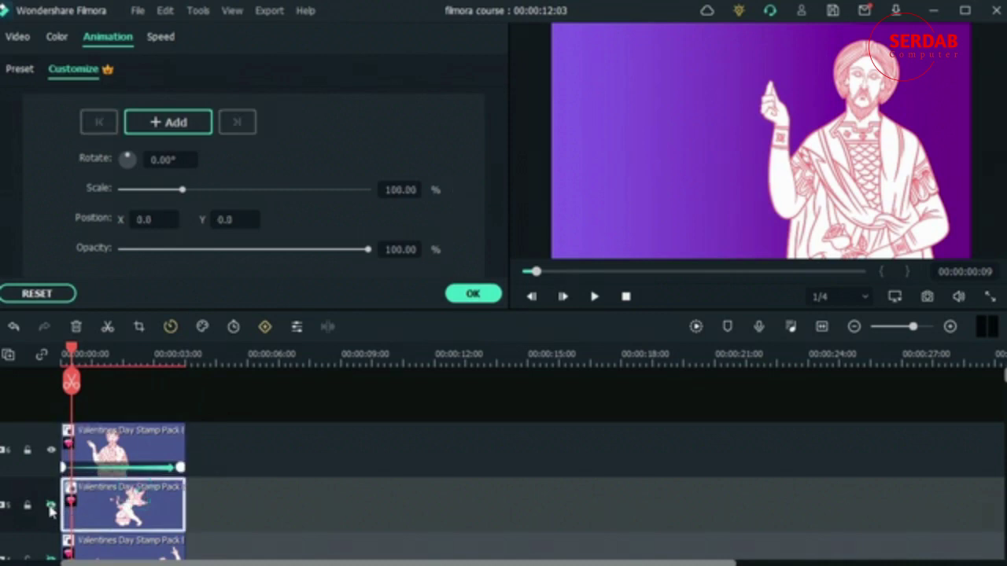
click(51, 504)
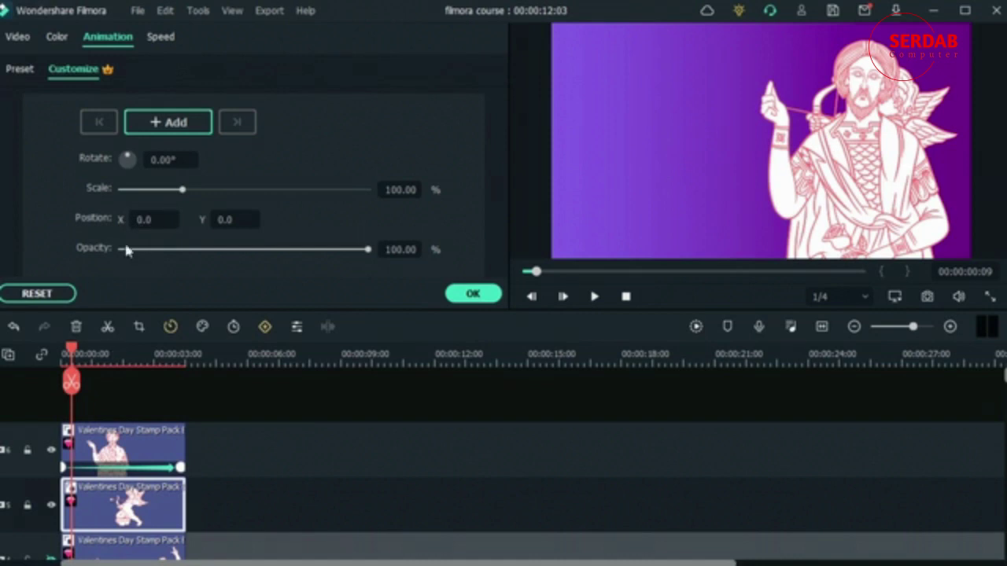
drag(71, 355, 128, 368)
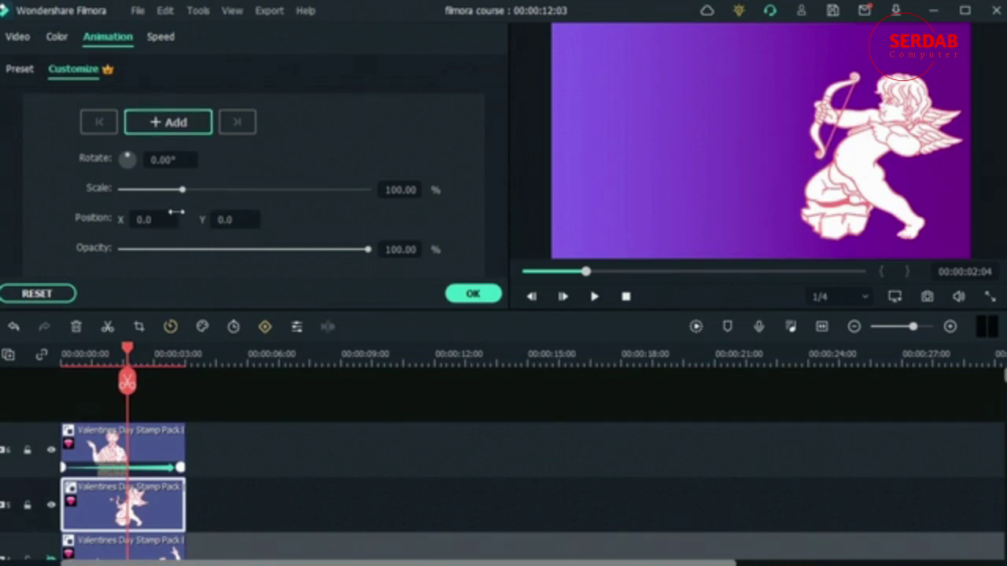
- Keyframe the Cupid stamp with an X position of -20.0
drag(130, 220, 157, 219)
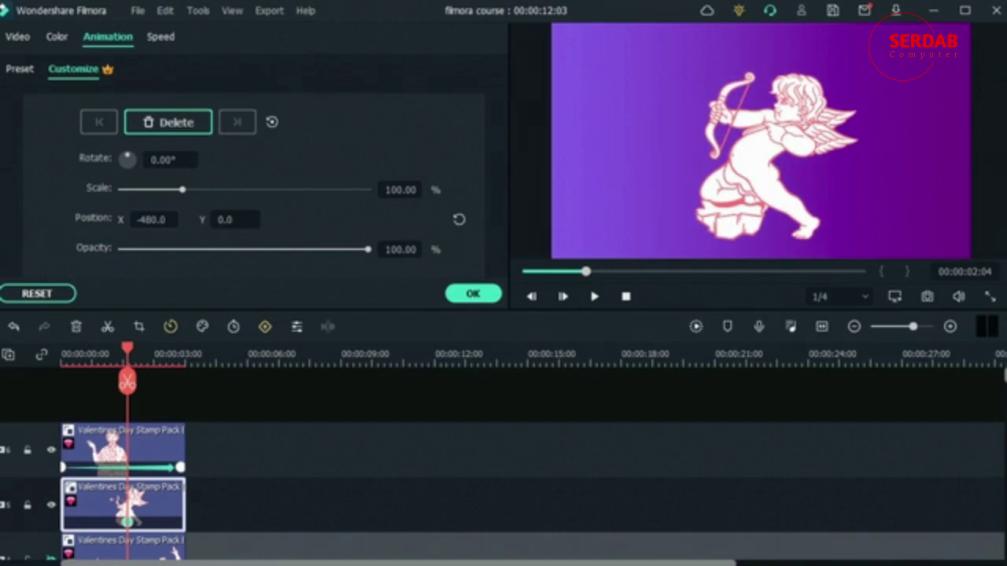
drag(157, 220, 133, 219)
drag(154, 219, 169, 219)
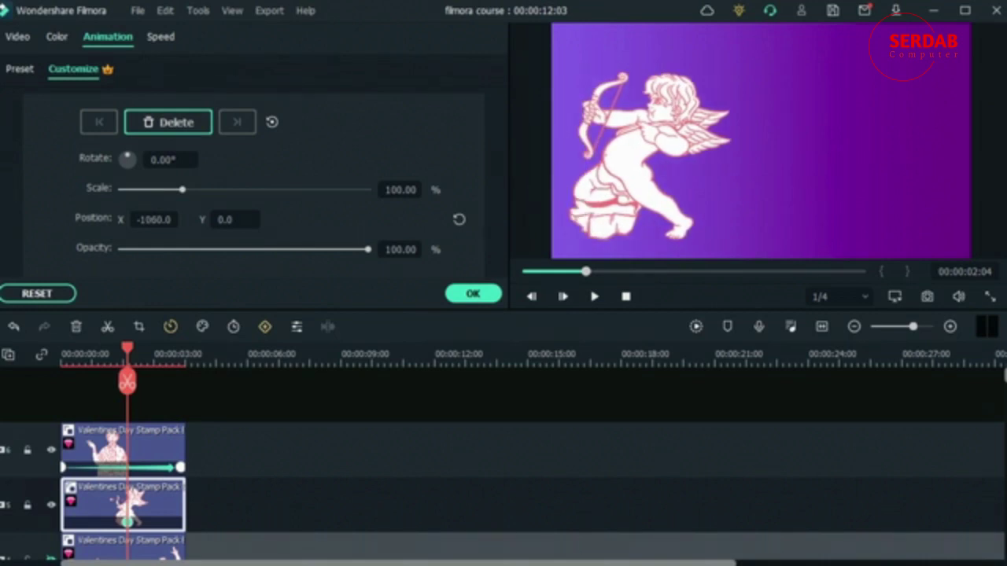
drag(169, 219, 254, 220)
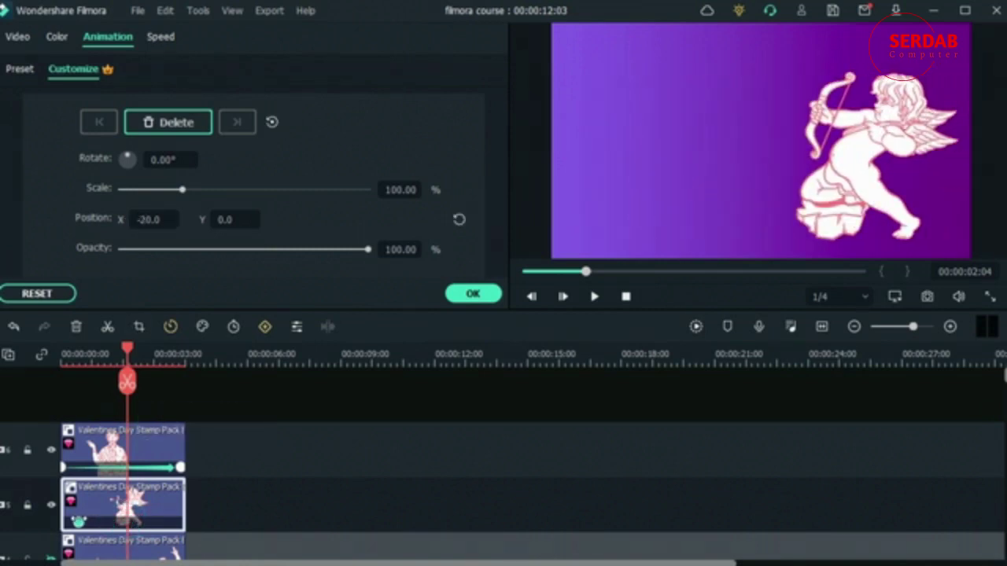
- Place Cupid's keyframe at 00:00:00:12 and add a keyframe with 0% scale at the clip's start
click(78, 354)
drag(79, 354, 74, 352)
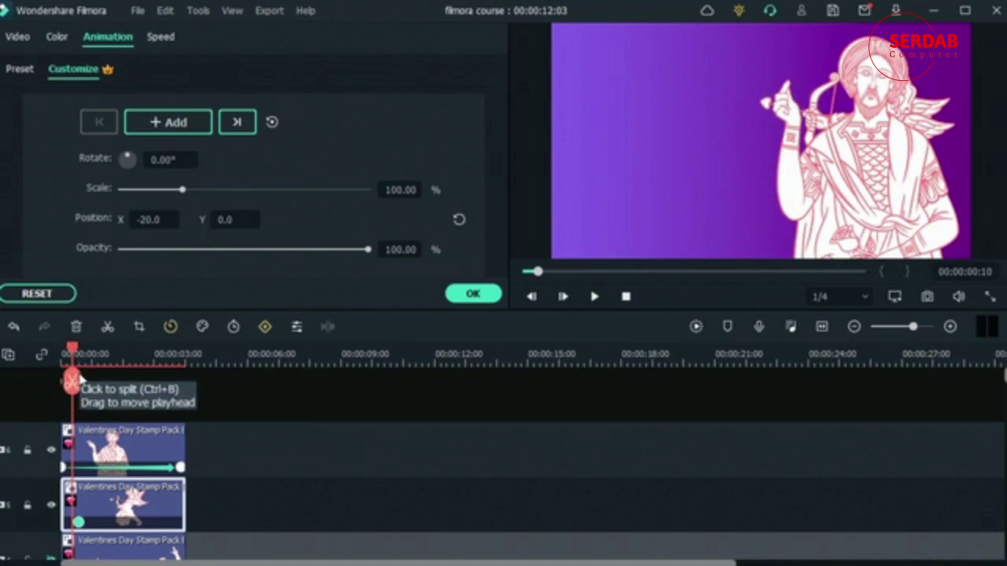
click(77, 522)
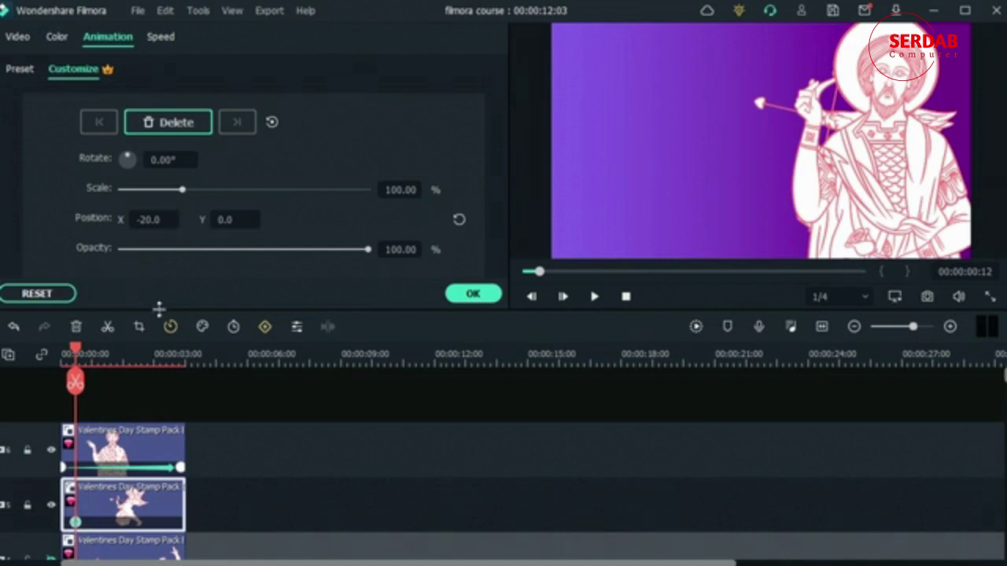
drag(76, 352, 49, 349)
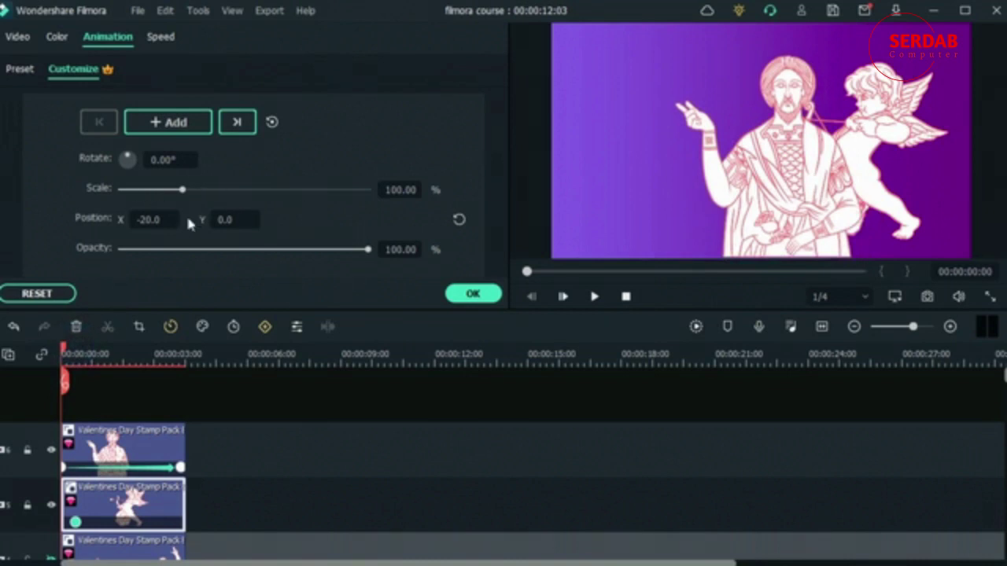
drag(183, 191, 91, 193)
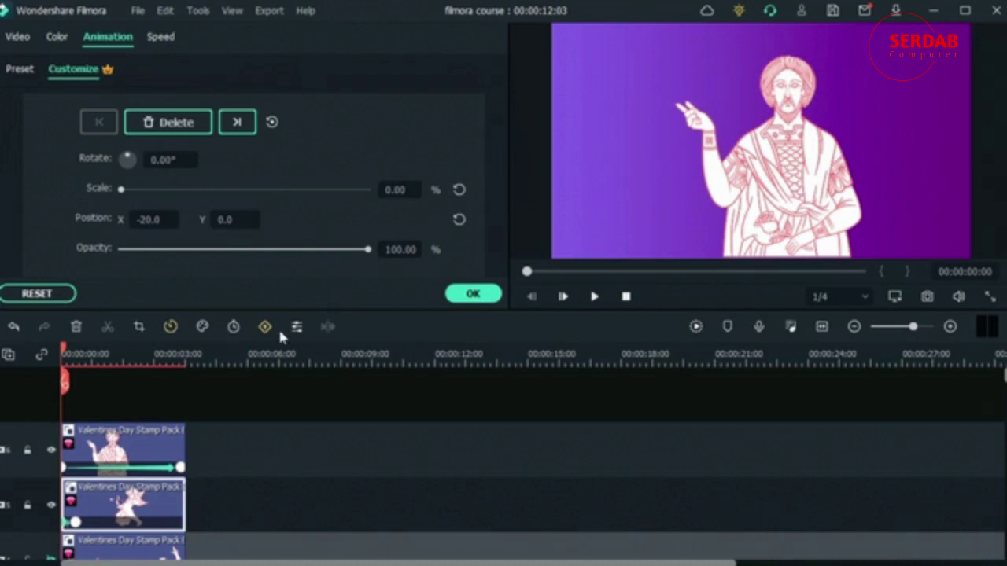
- Keyframe the Cupid stamp at 00:00:02:21 with an X position of -2040.0 and preview the animation from the start
mouse_move(80, 372)
mouse_down()
mouse_move(63, 371)
mouse_move(150, 391)
mouse_up()
drag(154, 218, 50, 218)
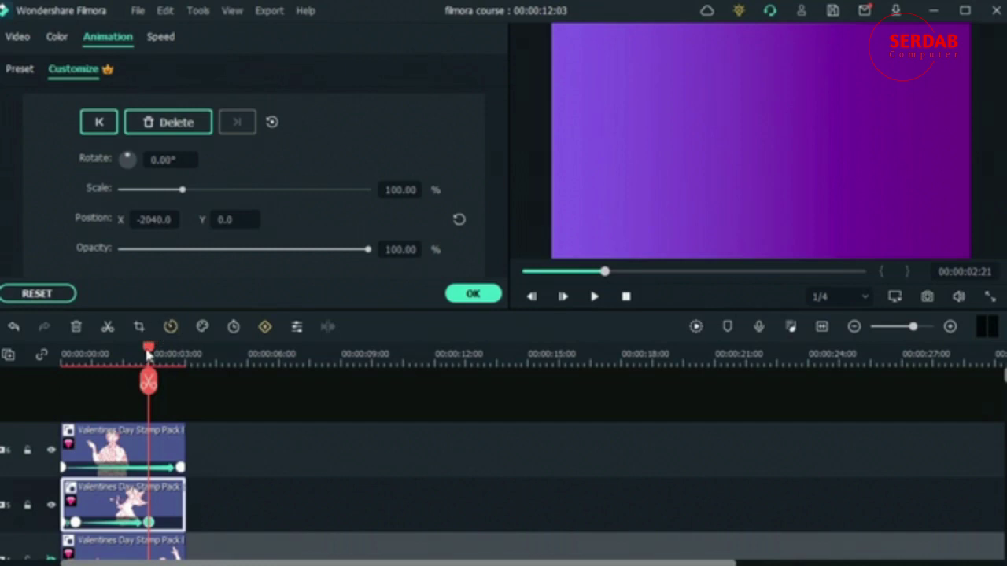
drag(147, 354, 61, 354)
key(space)
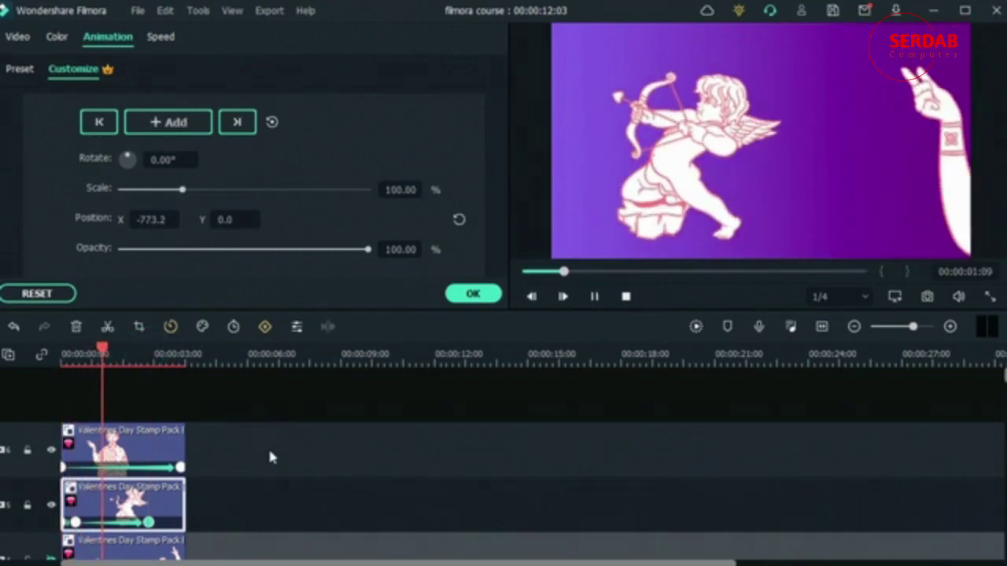
- Make the reclining figure's track 4 visible and keyframe that stamp at 00:00:01:15 with position X 520.0 and Y 60.0
scroll(260, 466, down, 1)
click(142, 534)
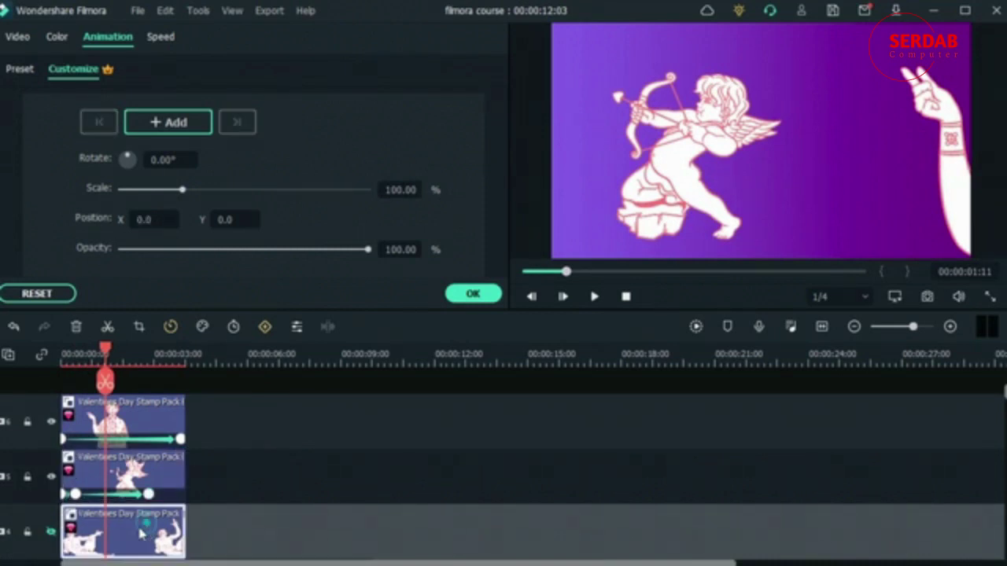
click(49, 531)
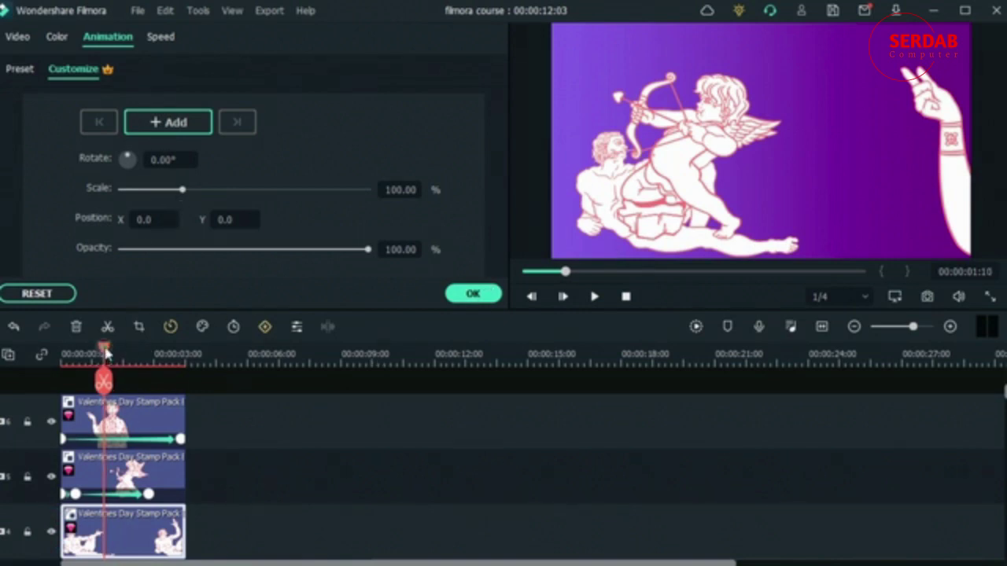
drag(105, 354, 111, 356)
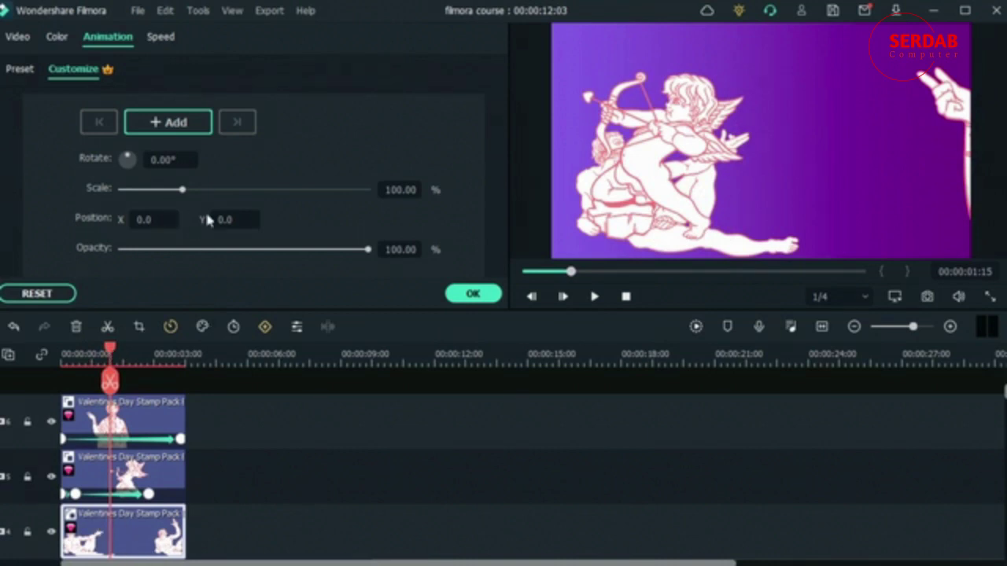
drag(138, 220, 160, 219)
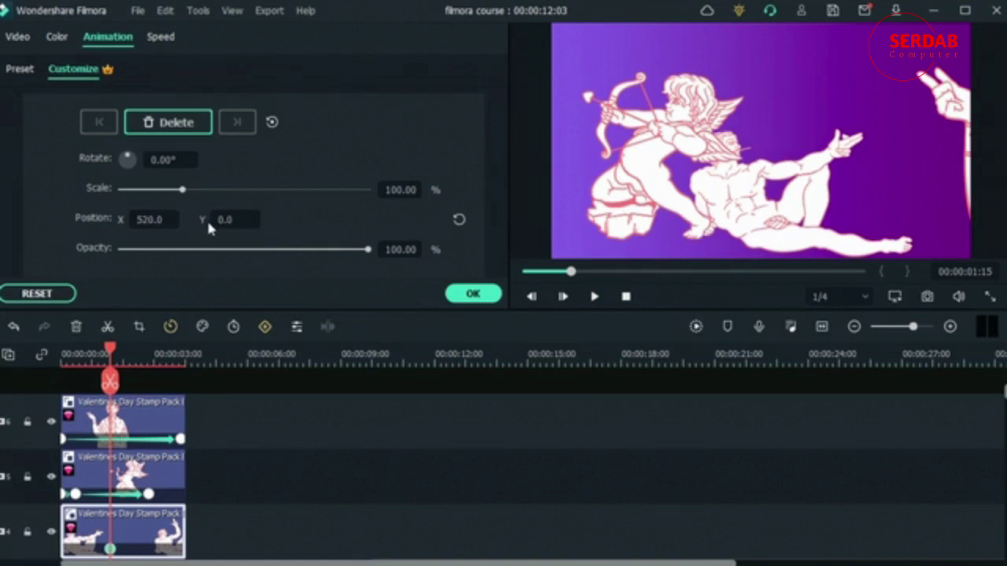
drag(223, 219, 252, 219)
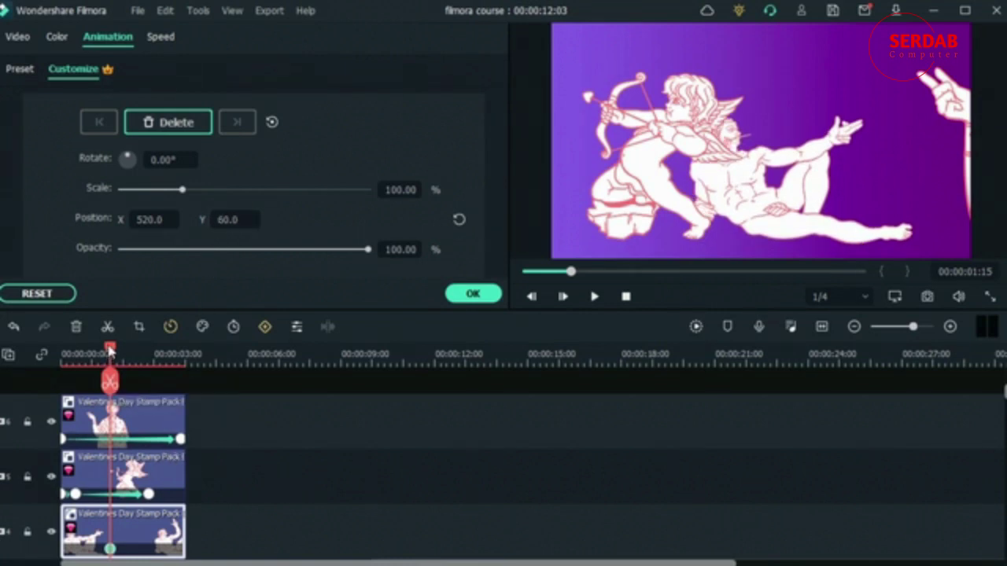
- Add a keyframe with 0% opacity at the reclining figure's clip start and shift it to 00:00:00:06
drag(110, 352, 63, 353)
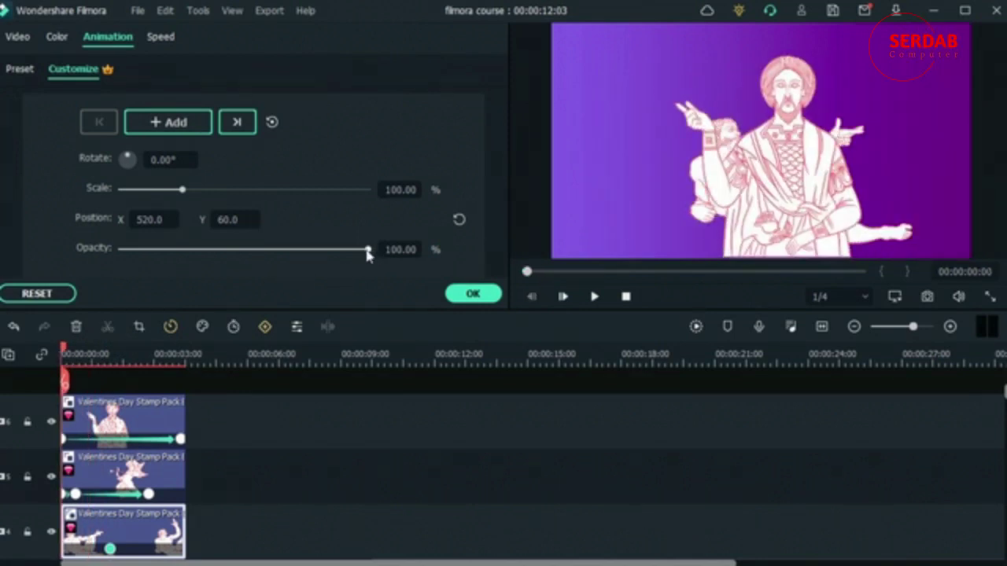
drag(368, 250, 96, 276)
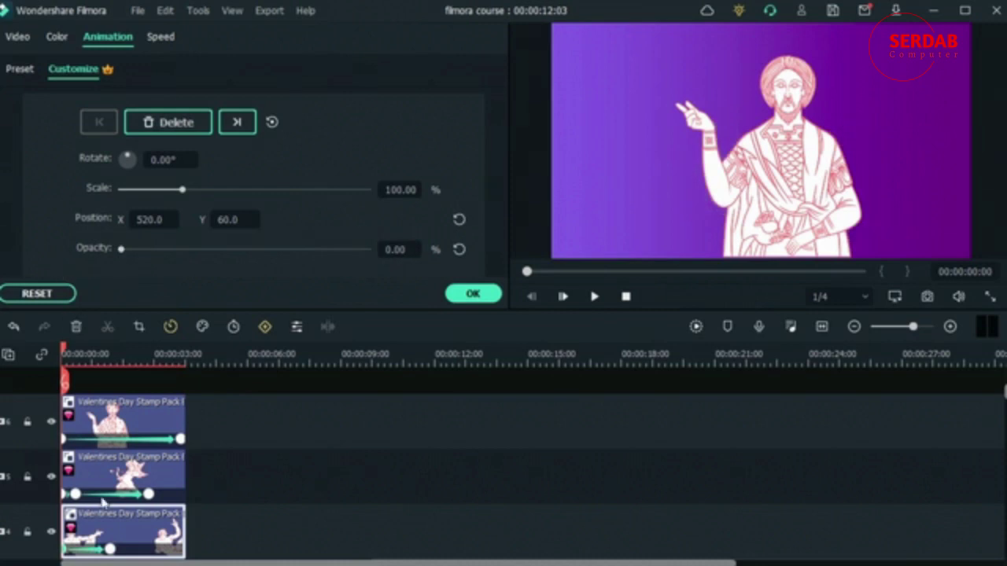
mouse_move(64, 353)
mouse_down()
mouse_move(98, 359)
mouse_move(78, 357)
mouse_up()
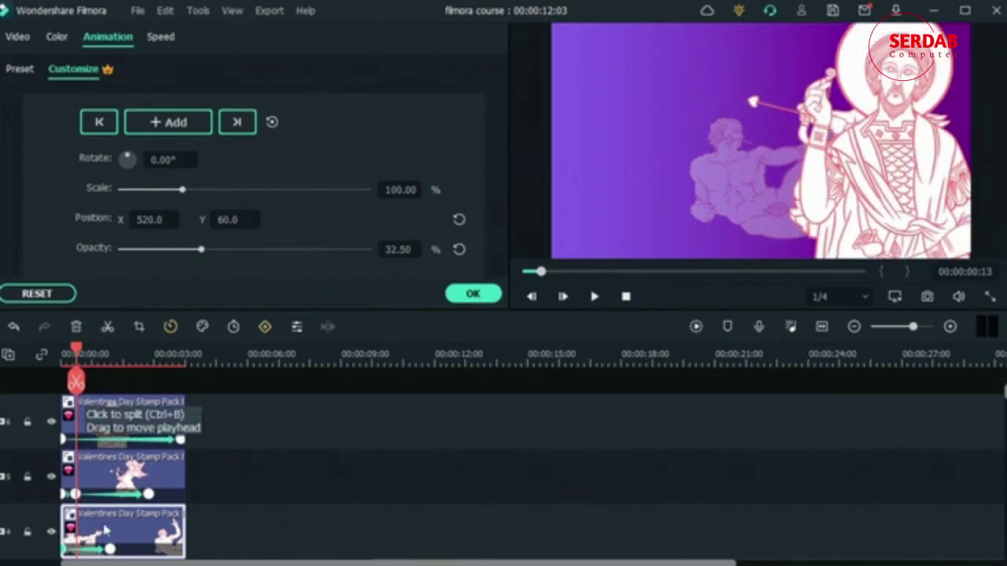
click(63, 550)
key(space)
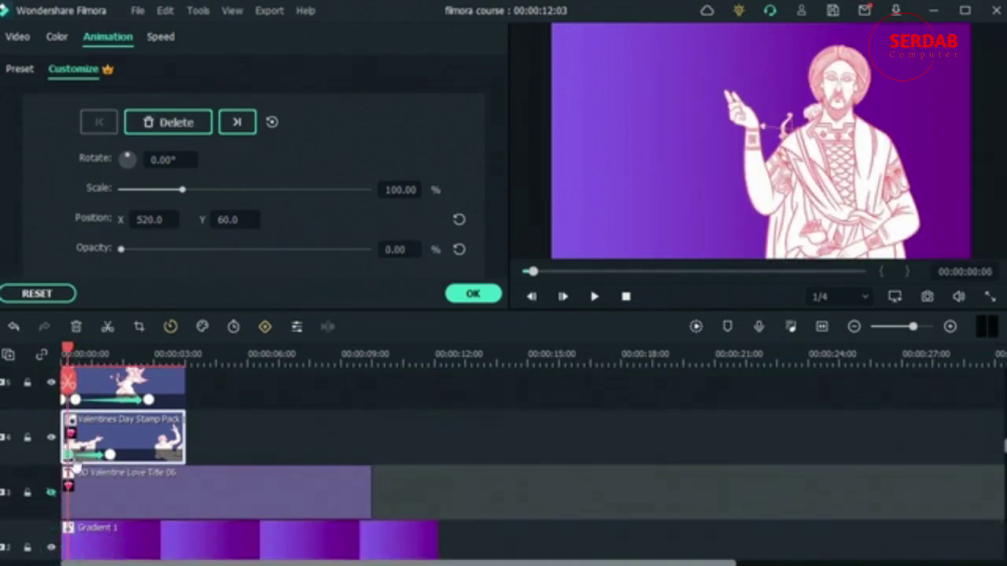
- Move the reclining figure's 0% opacity keyframe to 00:00:00:15 and preview the fade-in
drag(73, 352, 85, 355)
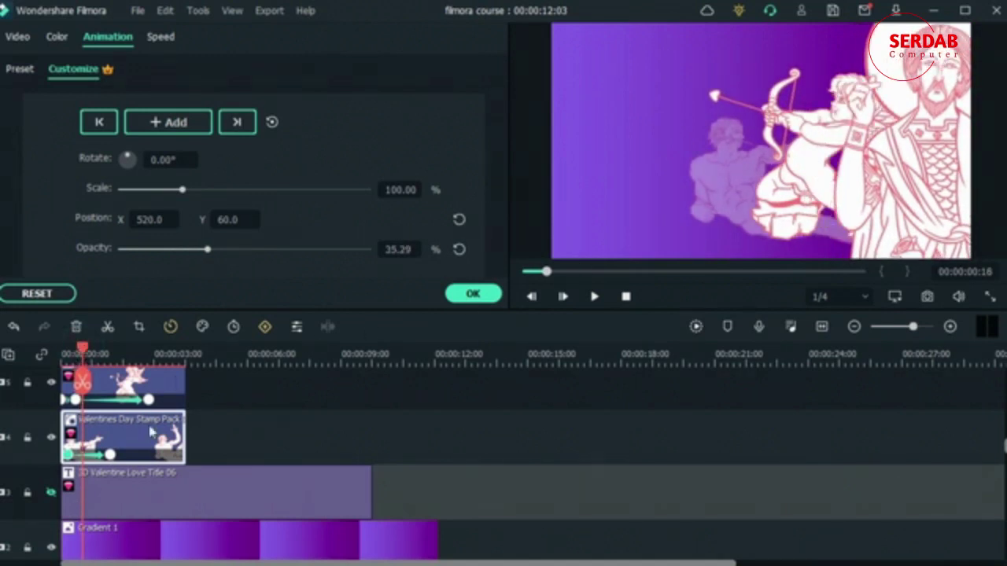
click(67, 455)
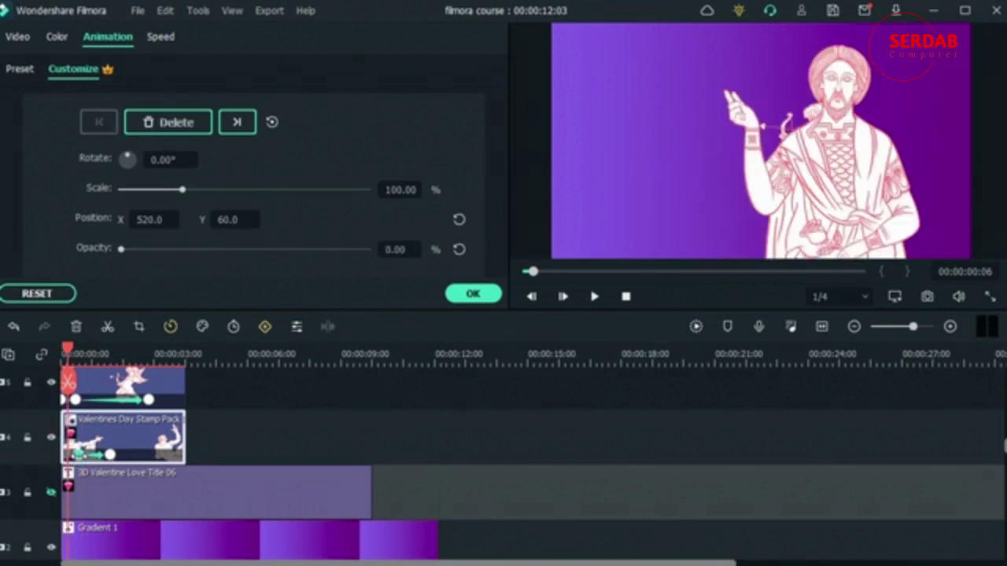
click(79, 455)
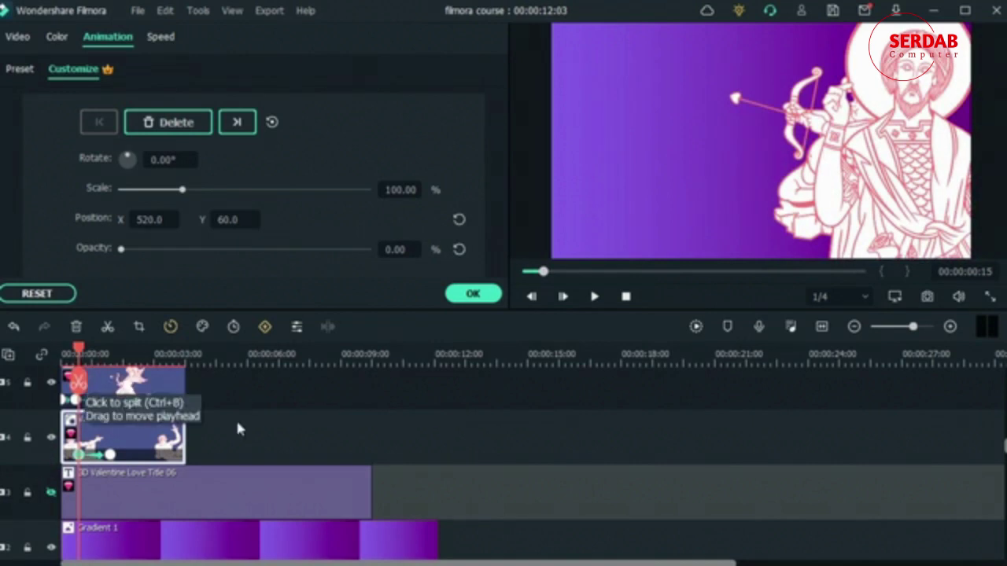
key(space)
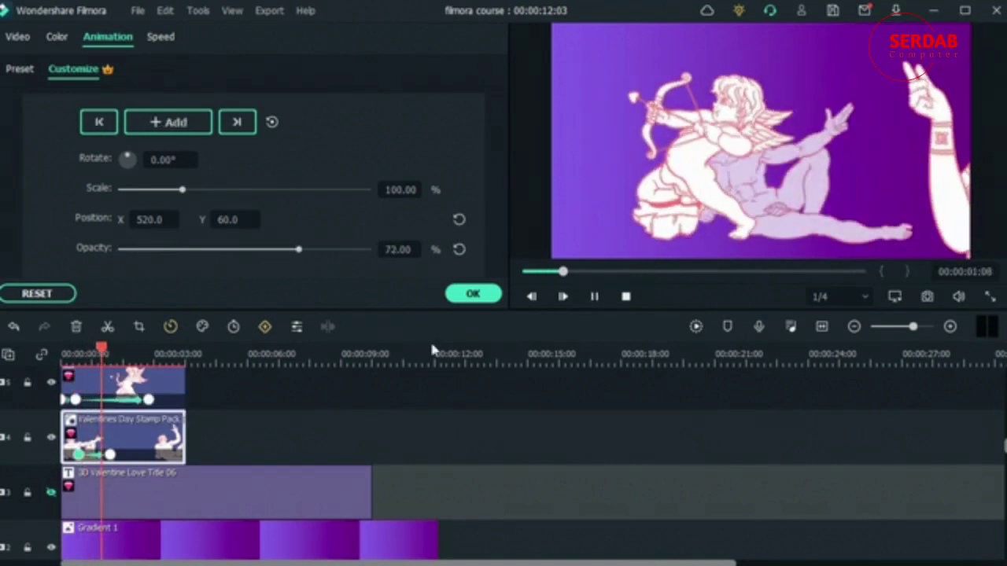
- Shift the reclining figure's full-opacity keyframe to about 00:00:01:24, nudge its 0% opacity keyframe slightly later, and preview from the start
key(space)
drag(104, 349, 93, 345)
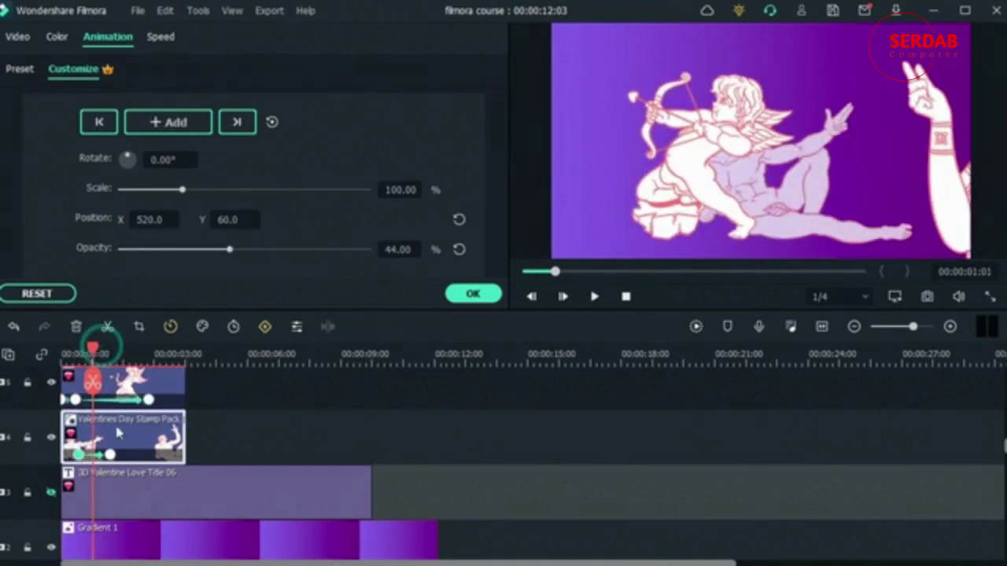
click(110, 456)
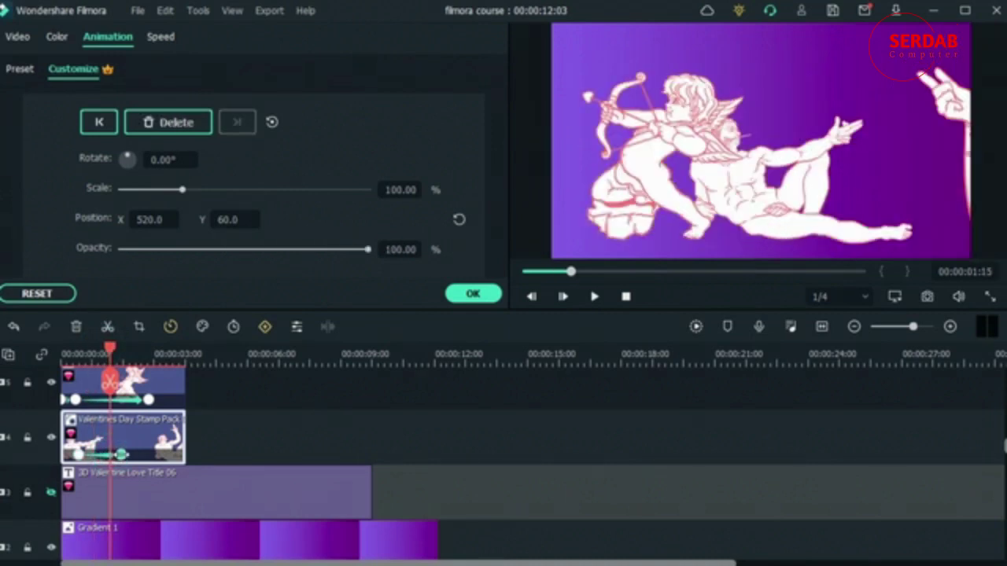
drag(118, 376, 96, 354)
drag(78, 457, 82, 456)
click(63, 353)
key(space)
key(space)
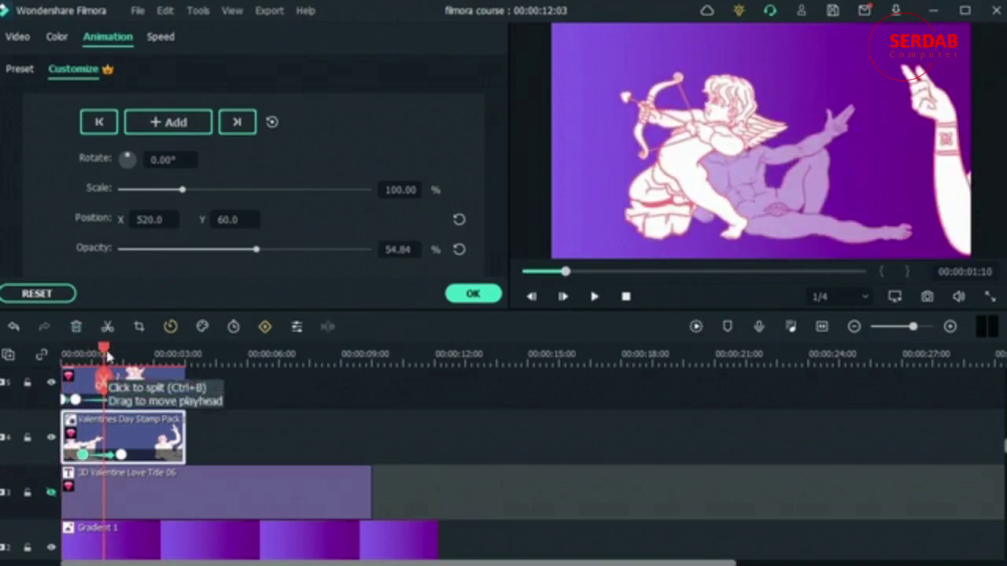
- Move the reclining figure's 0% opacity keyframe to about one second and its full-opacity keyframe to about 2.6 seconds, and preview the fade-in
key(Left)
key(Left)
key(Left)
key(Left)
key(Left)
key(Left)
key(Left)
key(Left)
key(Left)
key(Left)
key(Left)
key(Left)
key(Left)
key(Left)
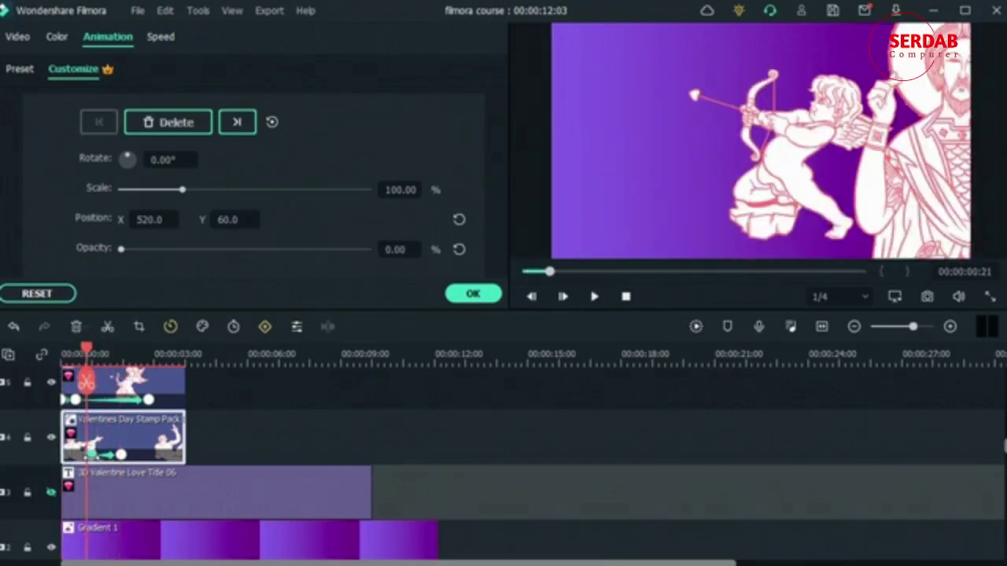
key(space)
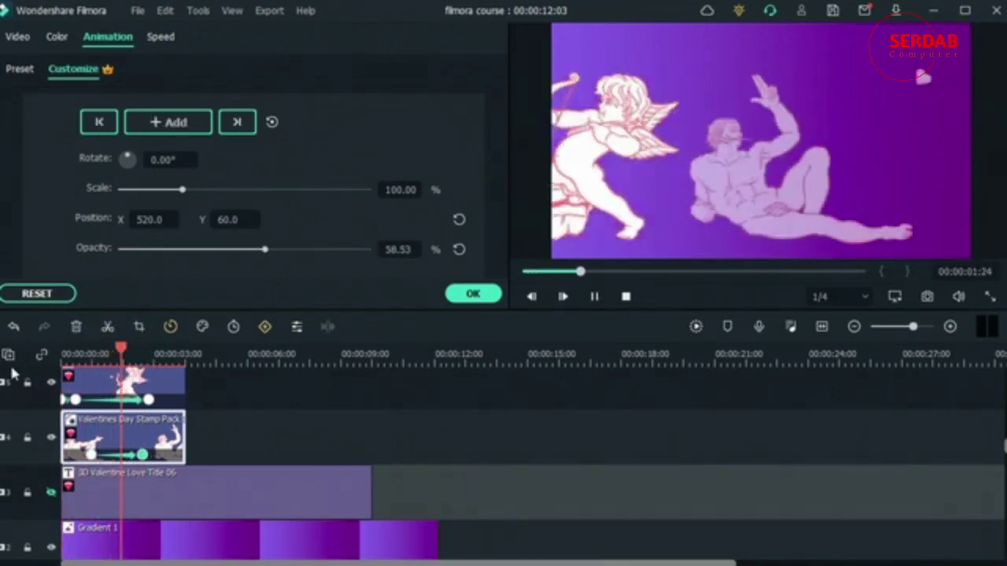
key(space)
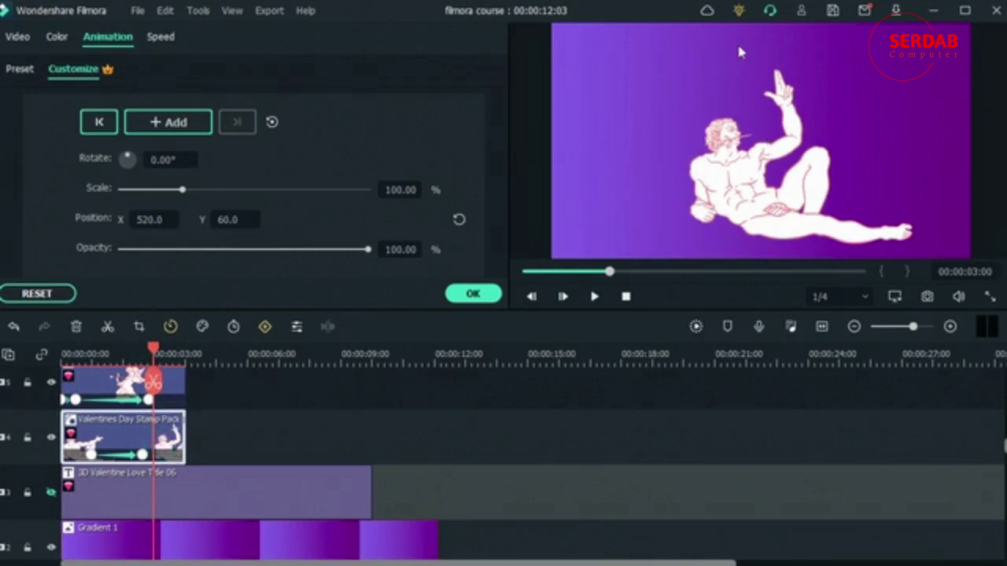
- Add a keyframe to the reclining figure at 00:00:03:00 and another at 00:00:03:15 with a Y position of -1380.0
double_click(201, 482)
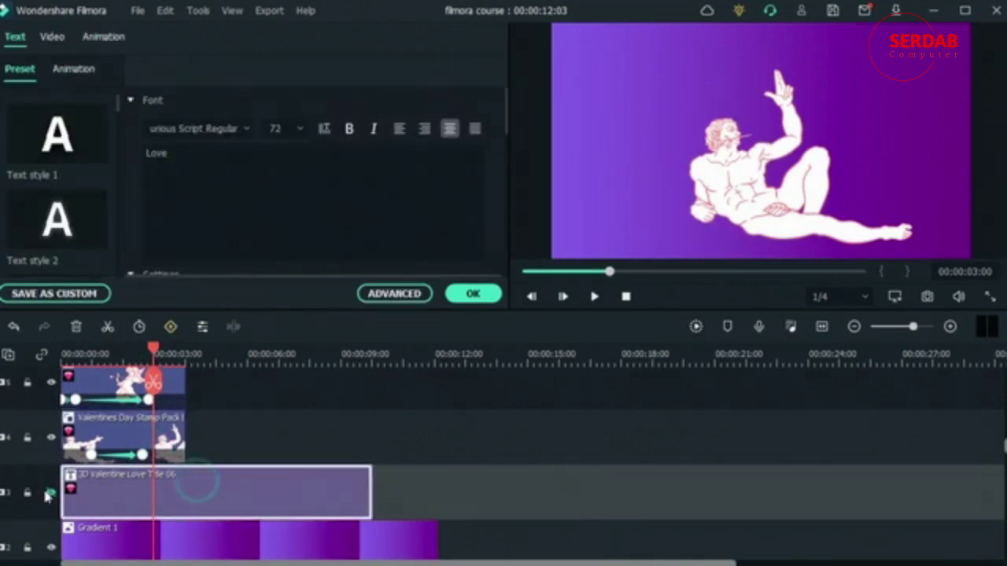
double_click(118, 437)
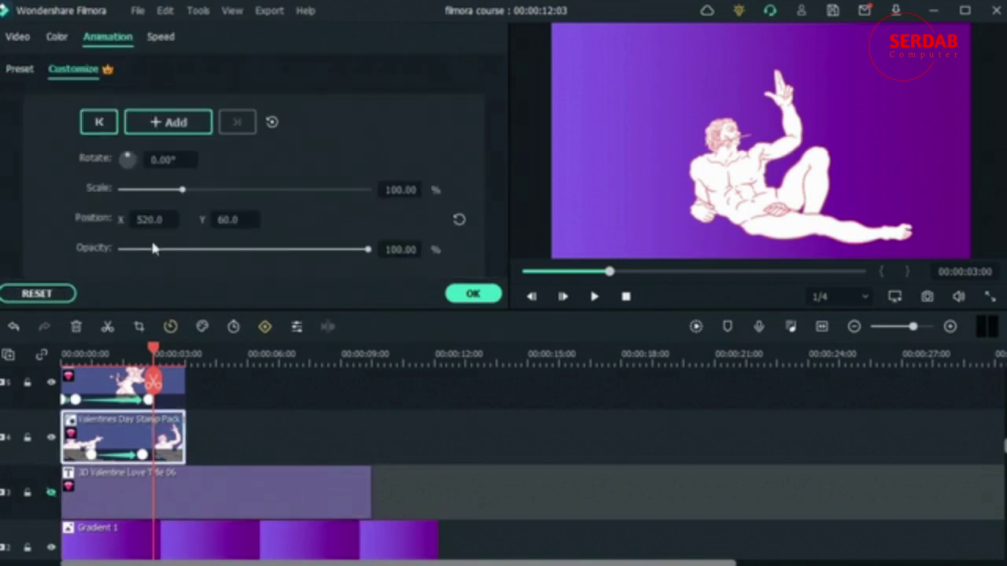
click(161, 123)
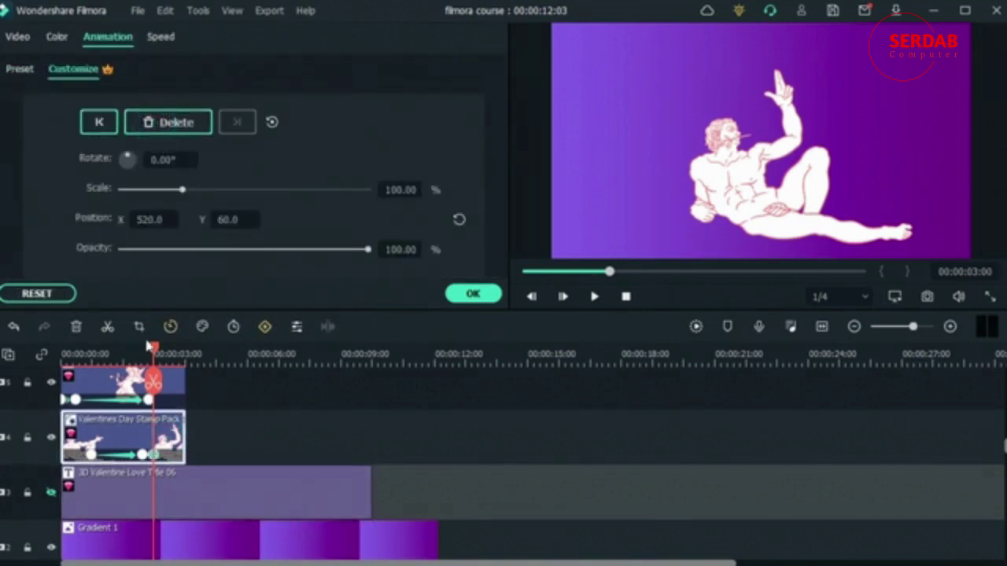
drag(156, 355, 172, 354)
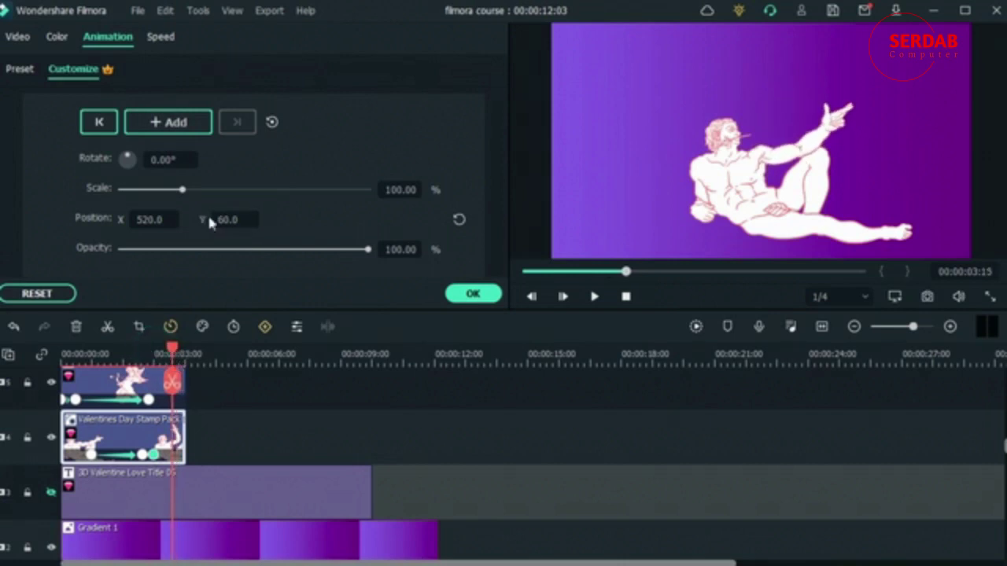
drag(219, 222, 198, 222)
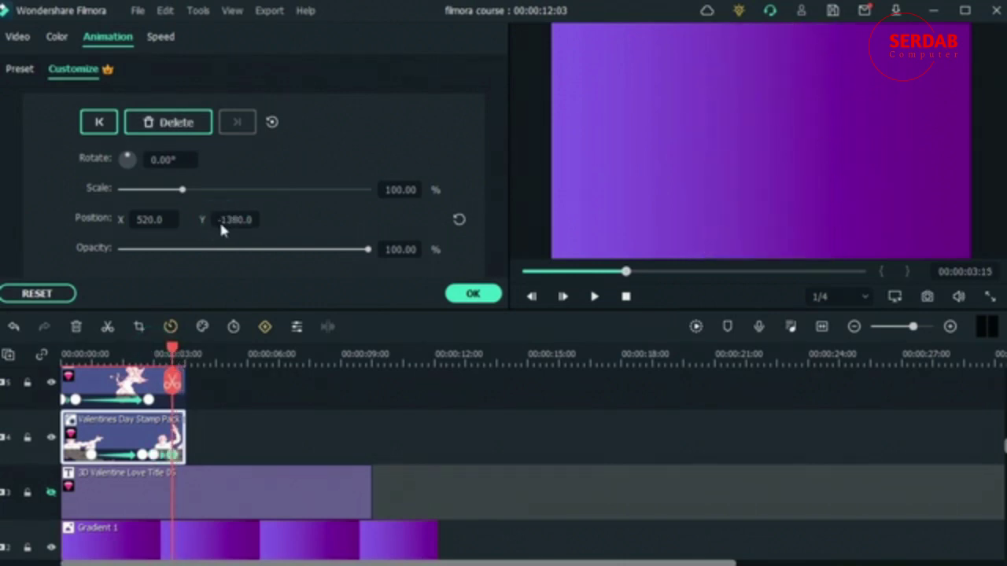
- Make the Love title's track 3 visible, move its clip to start at about 00:00:03:15, and preview the composition
click(135, 493)
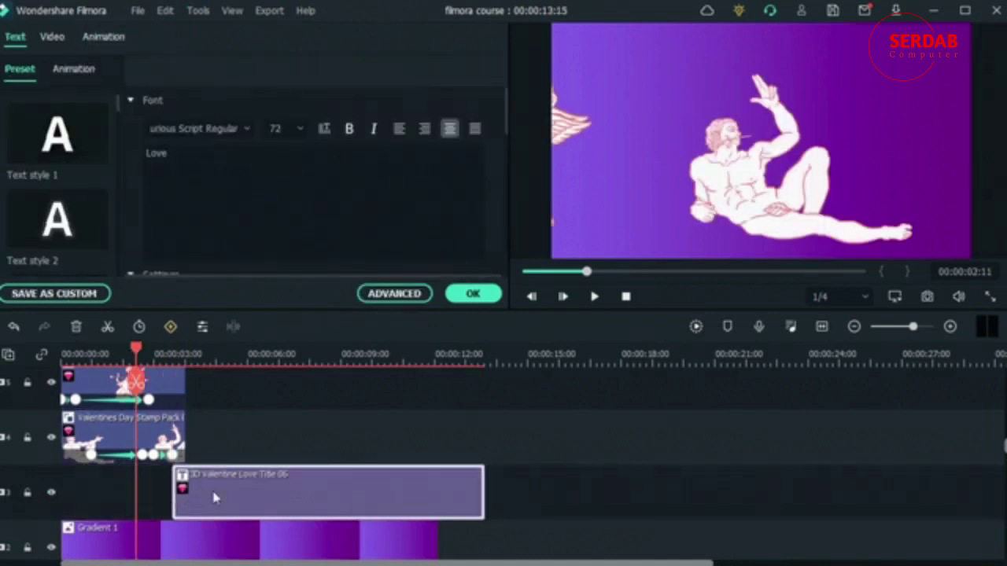
key(space)
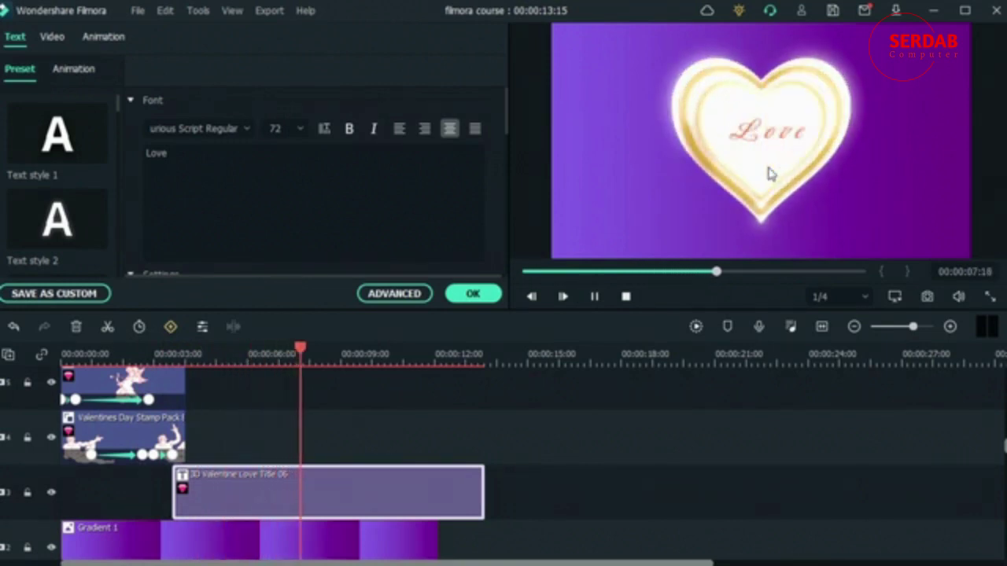
- Trim the end of the Love title's clip on track 3 to 00:00:09:00
key(space)
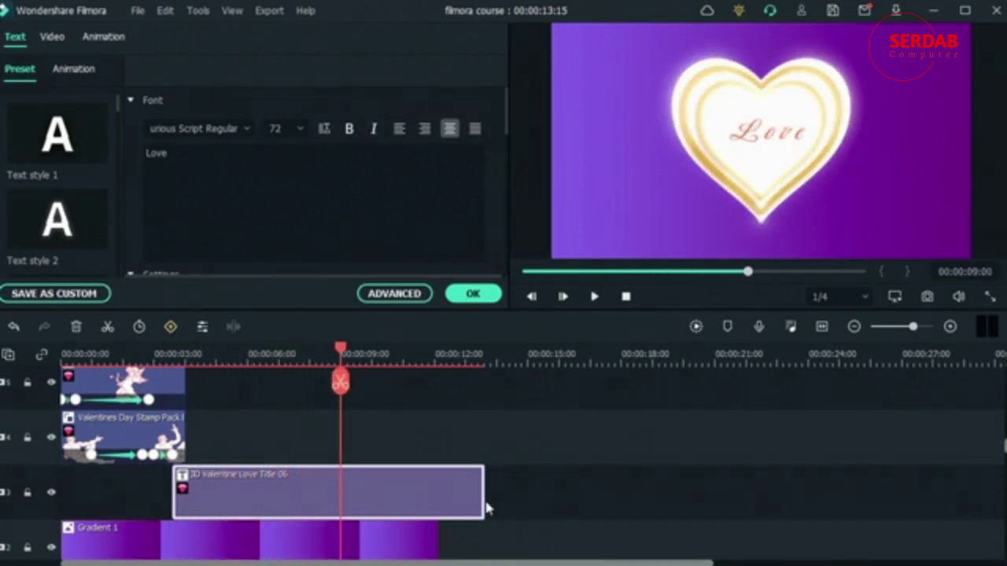
drag(484, 498, 340, 498)
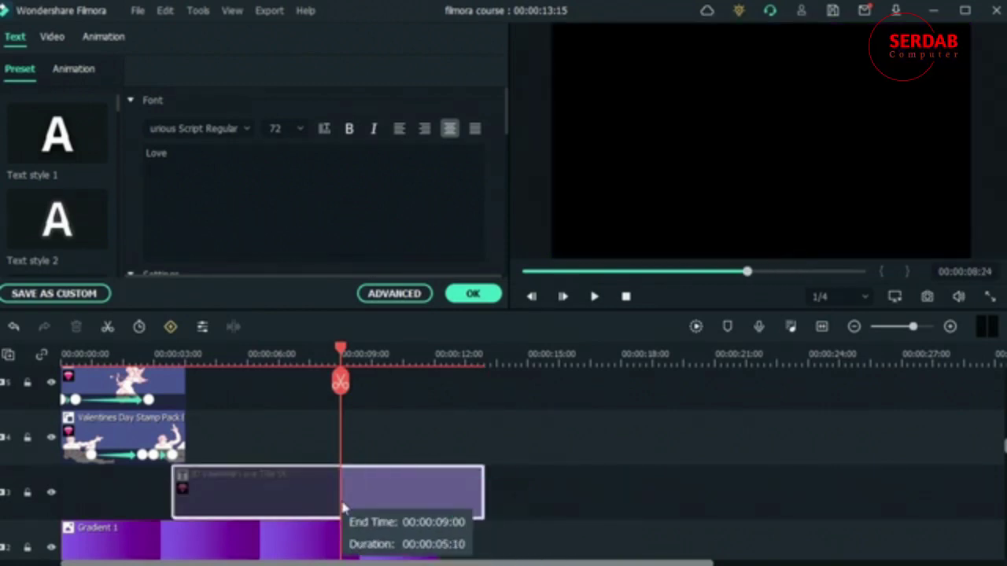
click(268, 494)
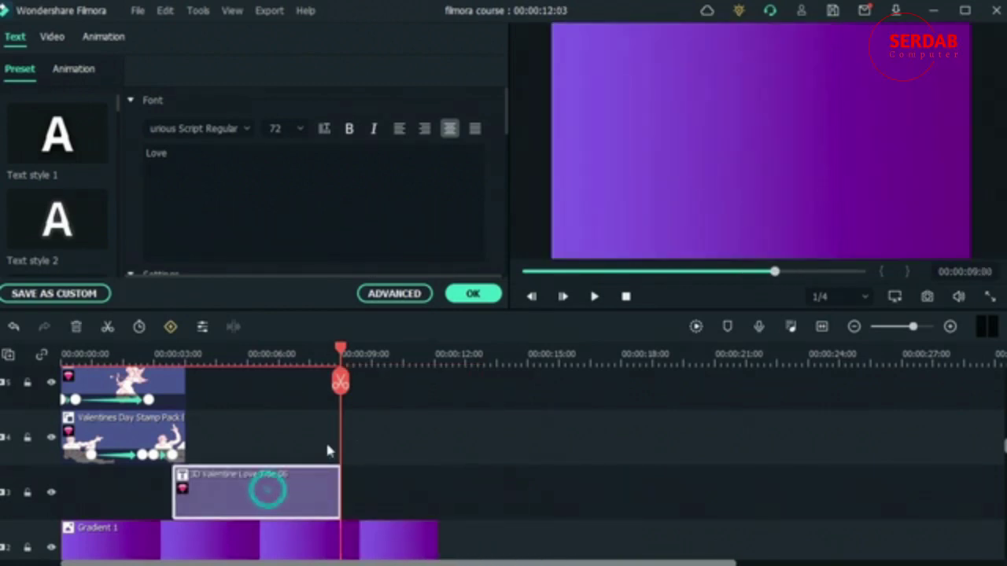
- Change the Love title's font to Poppins Bold and render the timeline preview from the start
click(256, 359)
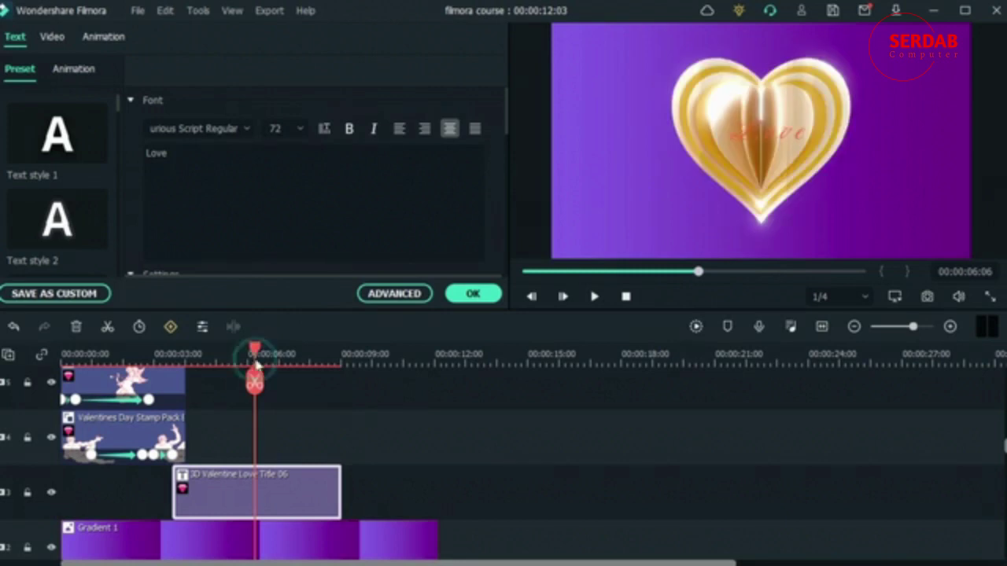
click(241, 128)
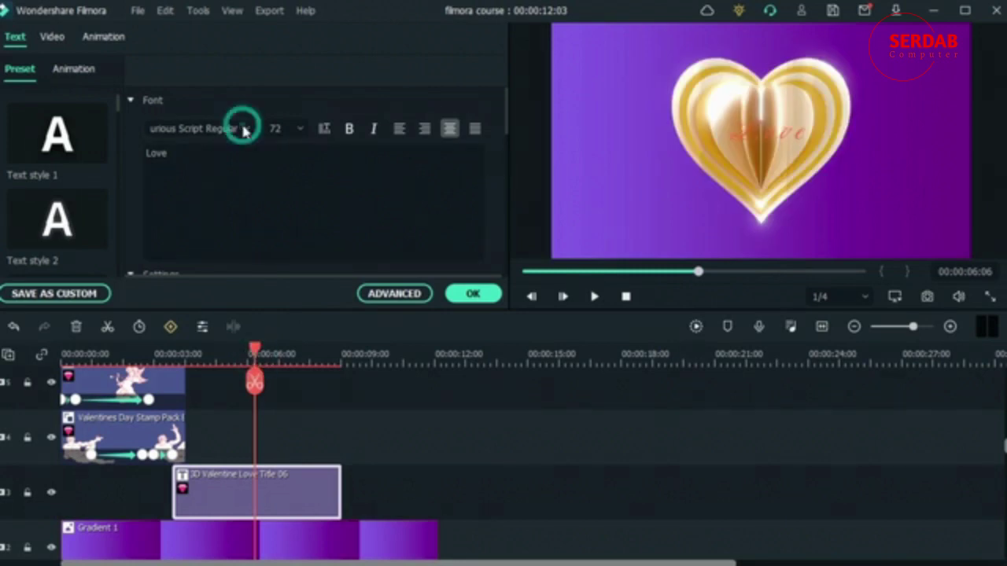
scroll(197, 287, down, 15)
click(214, 310)
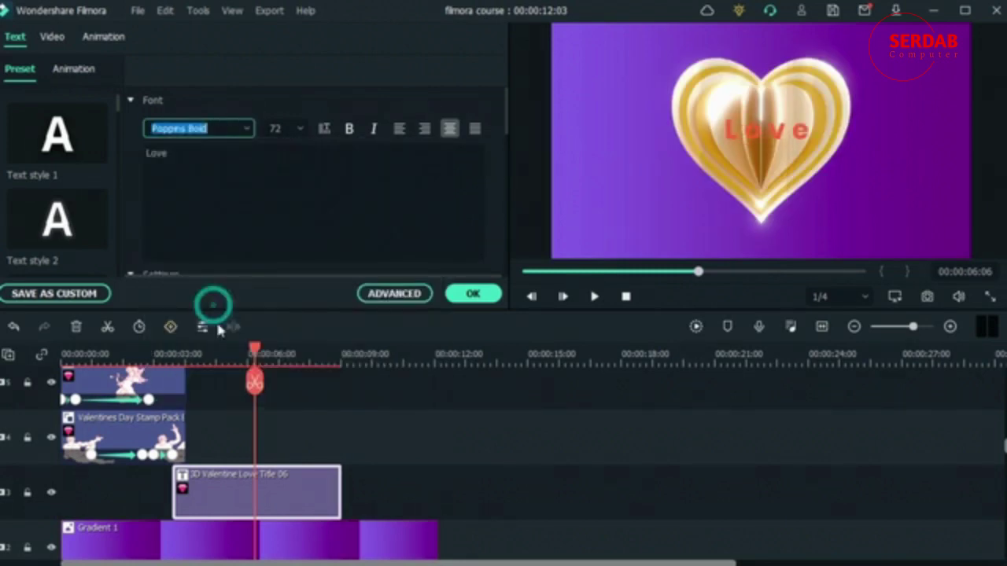
click(472, 293)
drag(255, 349, 63, 354)
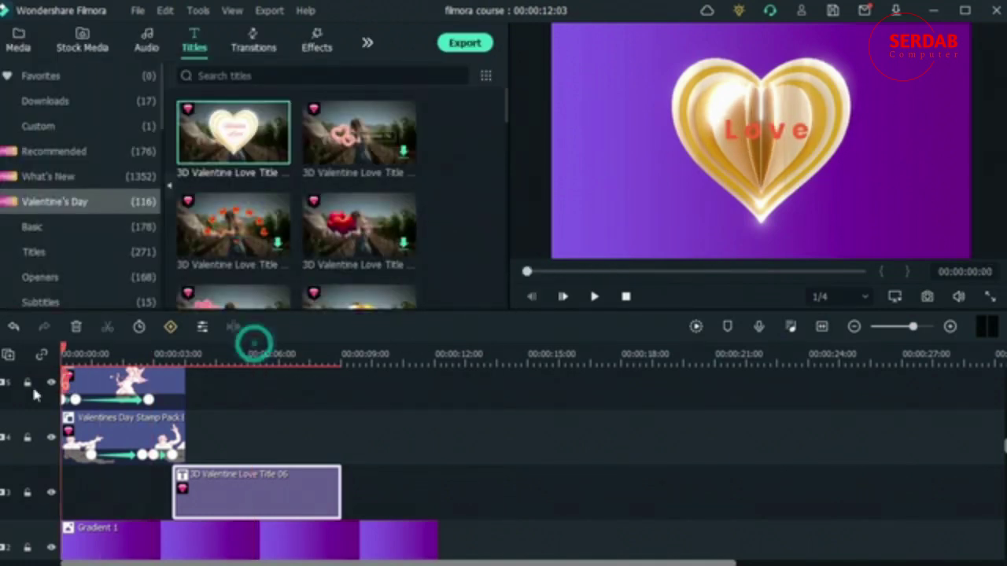
click(696, 327)
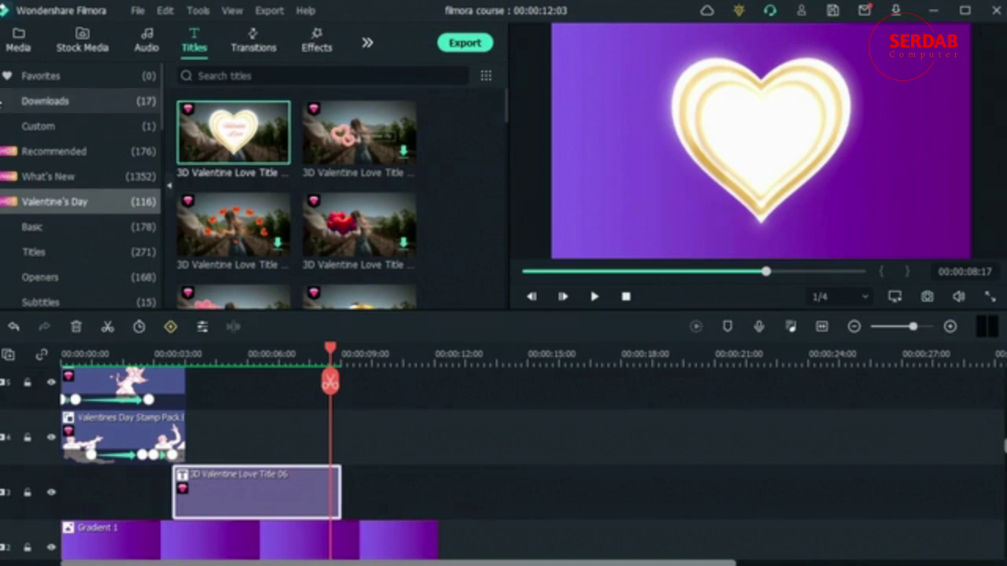
- Find the penguin clip in the downloaded stock media and place it on track 3 after the gradient, at about 00:00:12:20
click(99, 46)
click(30, 45)
click(95, 47)
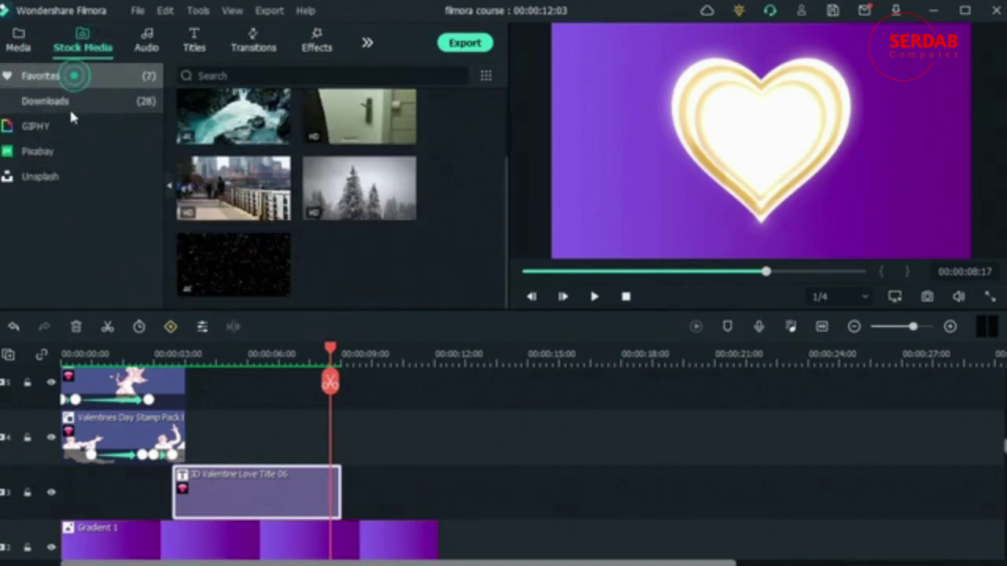
click(70, 106)
scroll(338, 247, down, 3)
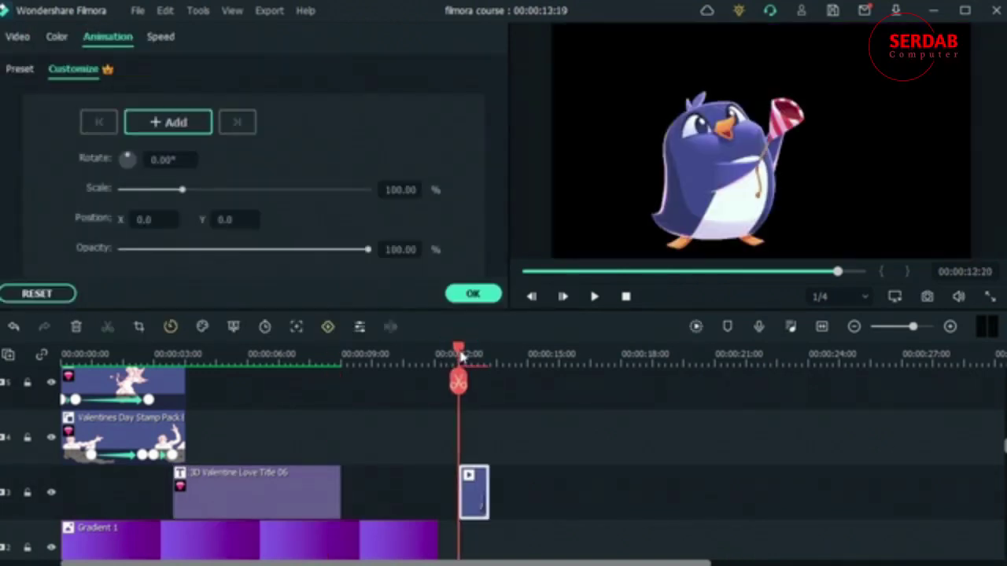
- Add a keyframe to the penguin clip at 00:00:13:01 with its scale set to 0%
mouse_move(463, 355)
mouse_down()
mouse_move(482, 356)
mouse_move(467, 355)
mouse_up()
click(174, 124)
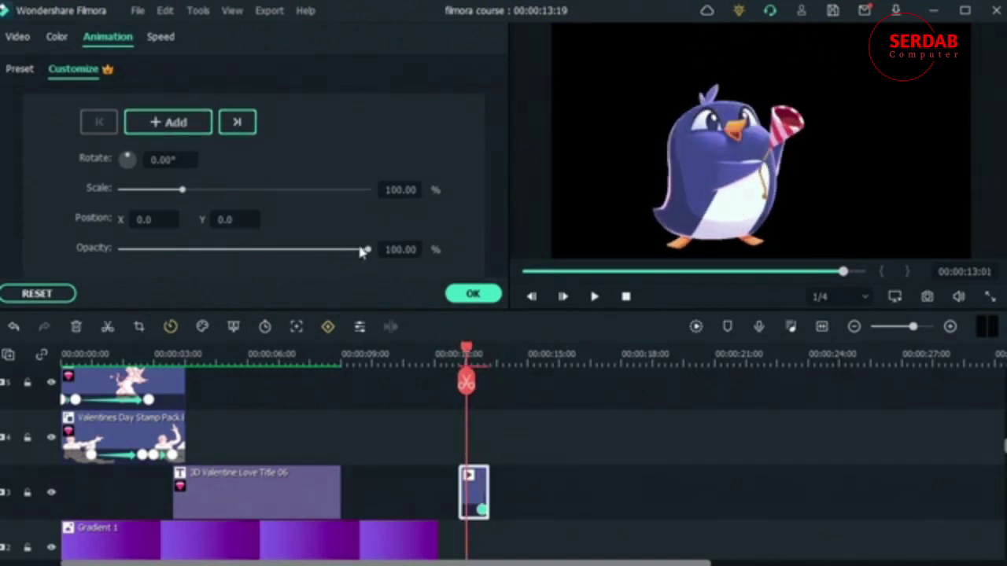
drag(178, 194, 101, 195)
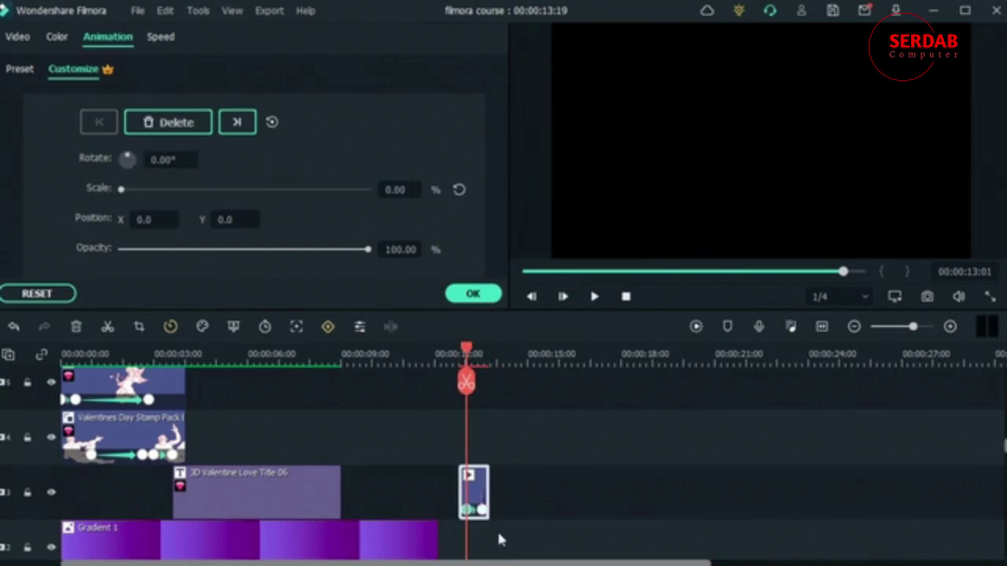
- Rotate the penguin to 177.20° at its 00:00:13:13 keyframe and preview the half turn
click(481, 510)
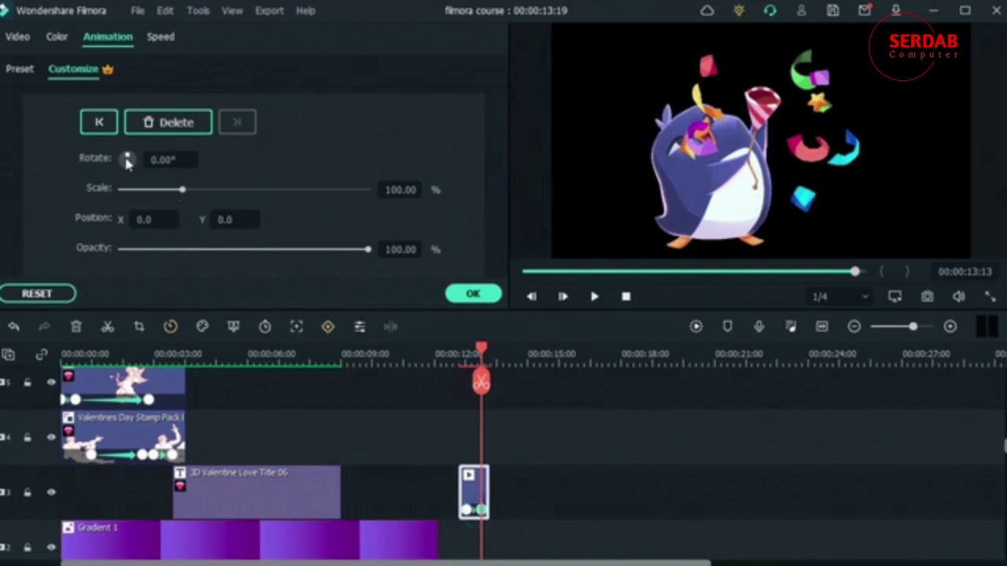
drag(128, 159, 124, 196)
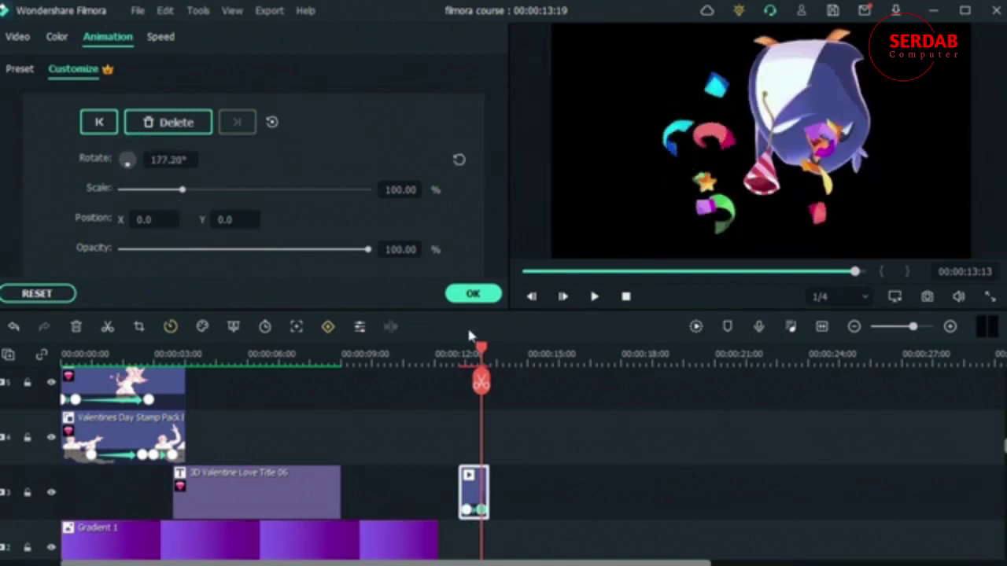
click(447, 357)
key(space)
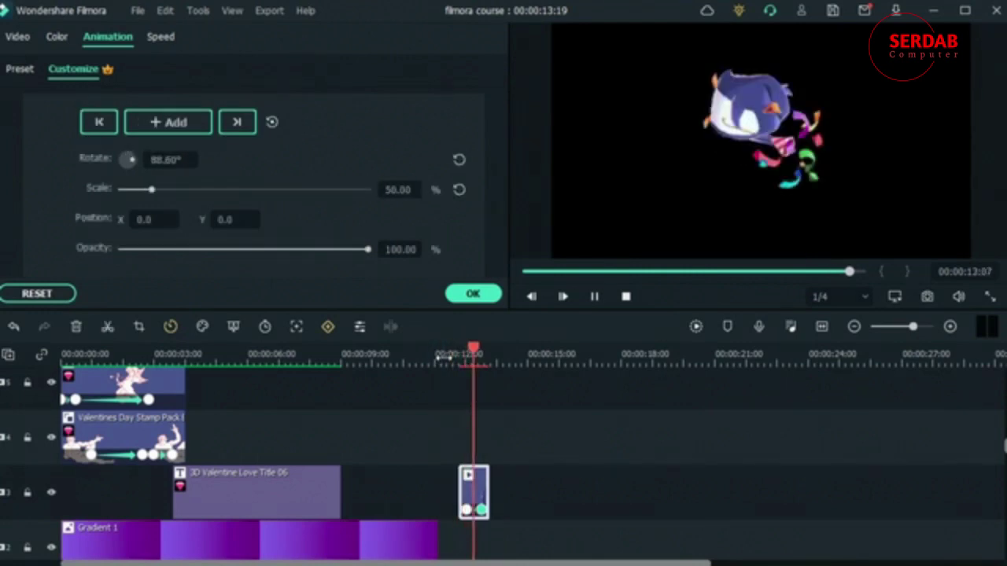
key(space)
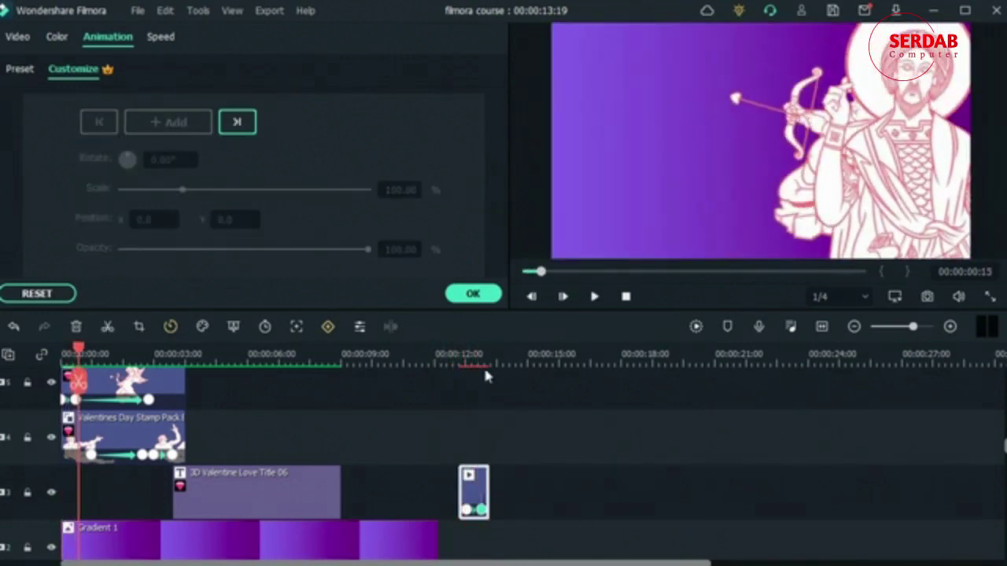
- Add a penguin keyframe at 00:00:13:17 with a rotation of 362.00° and scrub through the animation
click(487, 359)
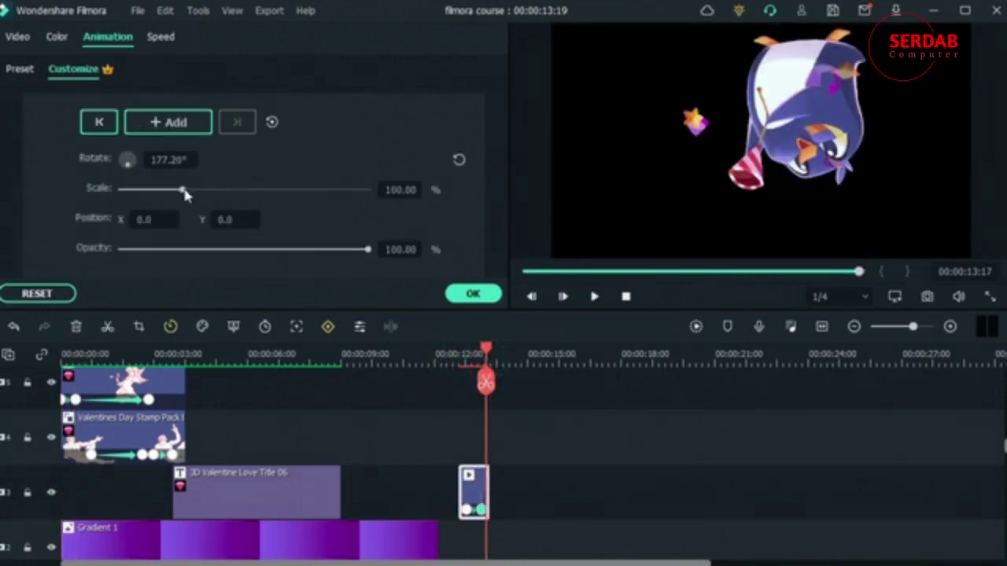
drag(130, 172, 140, 120)
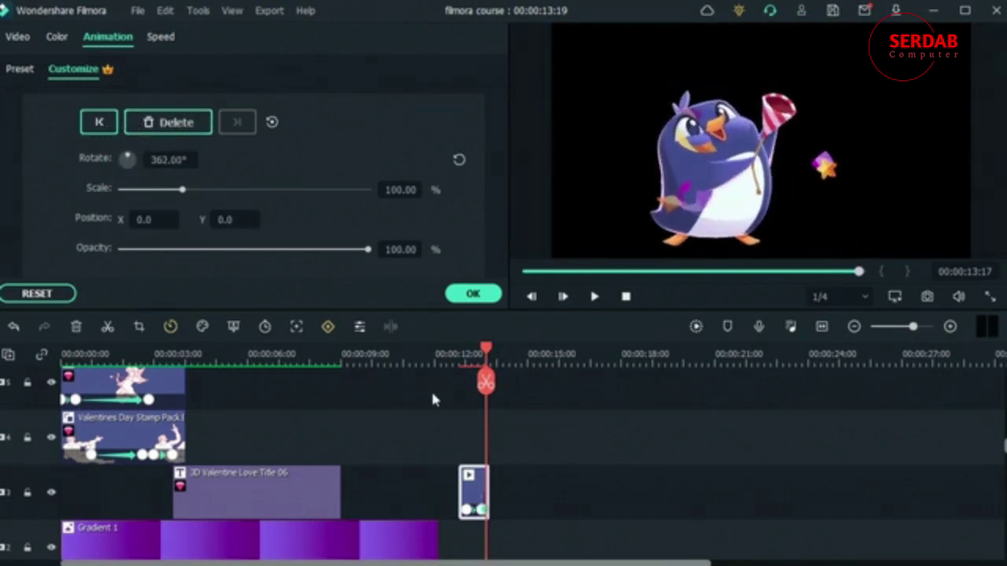
drag(449, 350, 480, 352)
- Delete the penguin's middle keyframe at 00:00:13:13 and preview the full spin
click(480, 510)
key(Delete)
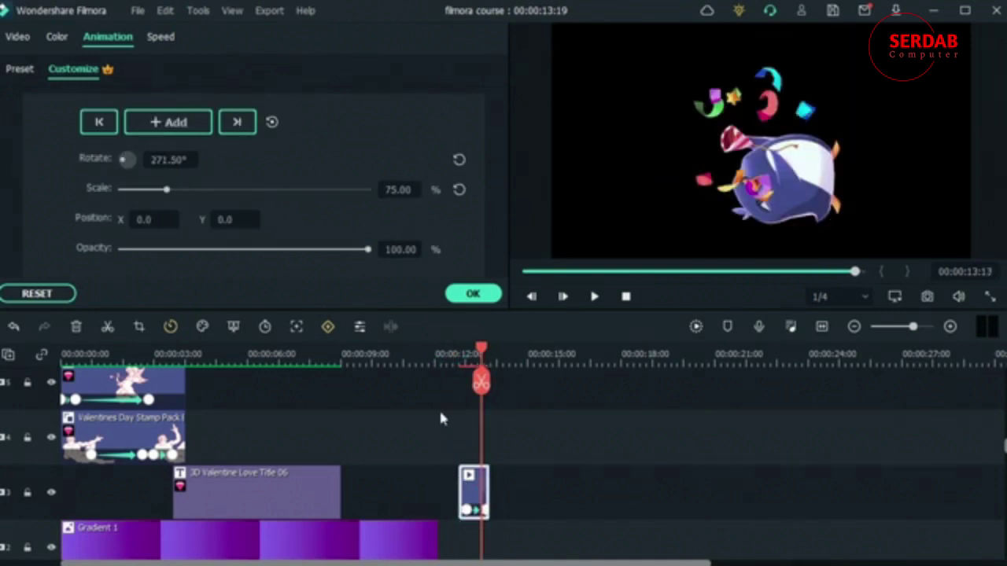
click(433, 350)
key(space)
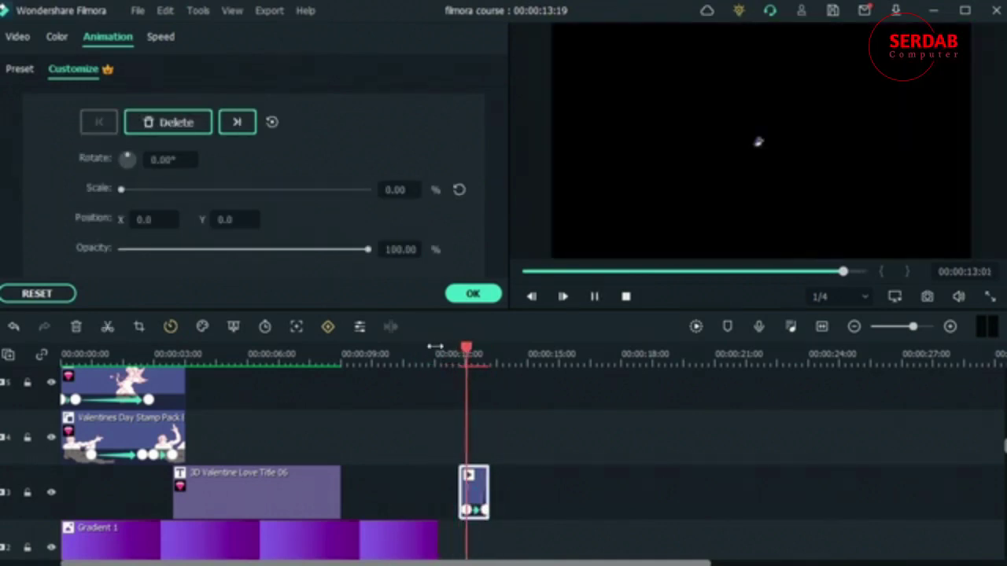